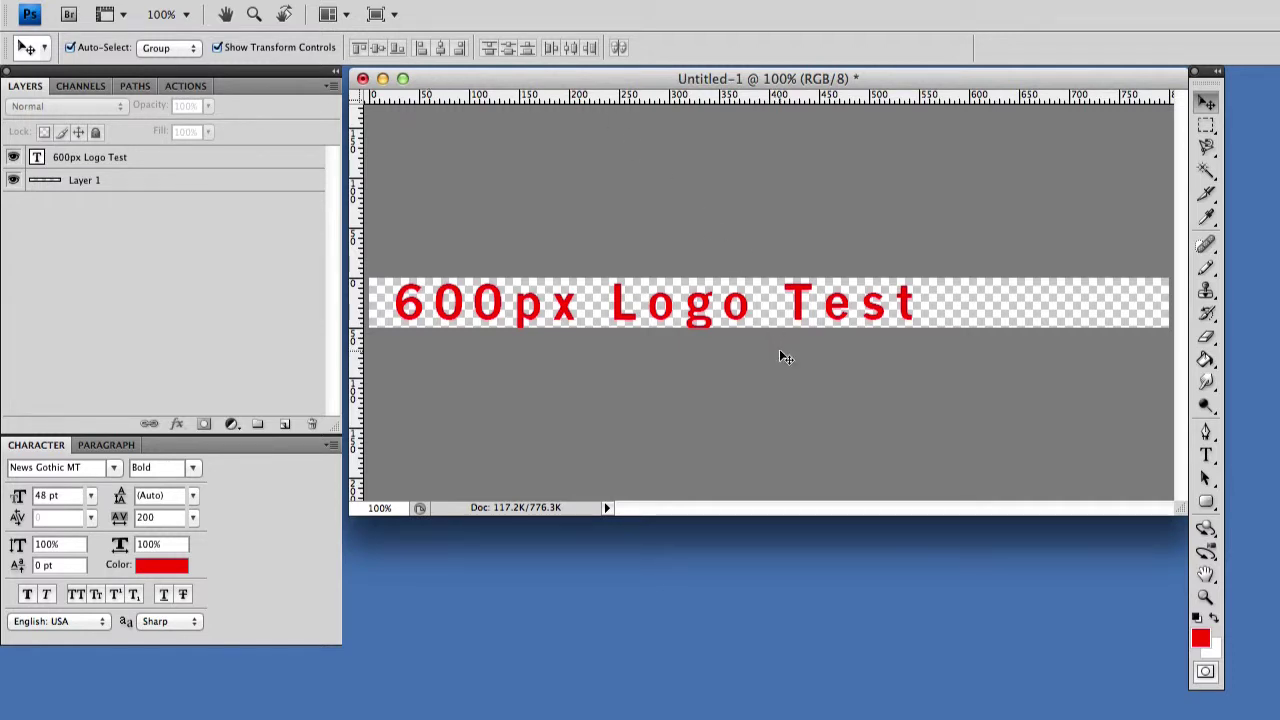
Check the document's size in the Image Size dialog and close it without resizing
{"action": "left_click", "coordinate": [240, 0]}
{"action": "left_click", "coordinate": [298, 132]}
{"action": "left_click_drag", "start_coordinate": [1275, 100], "coordinate": [961, 127]}
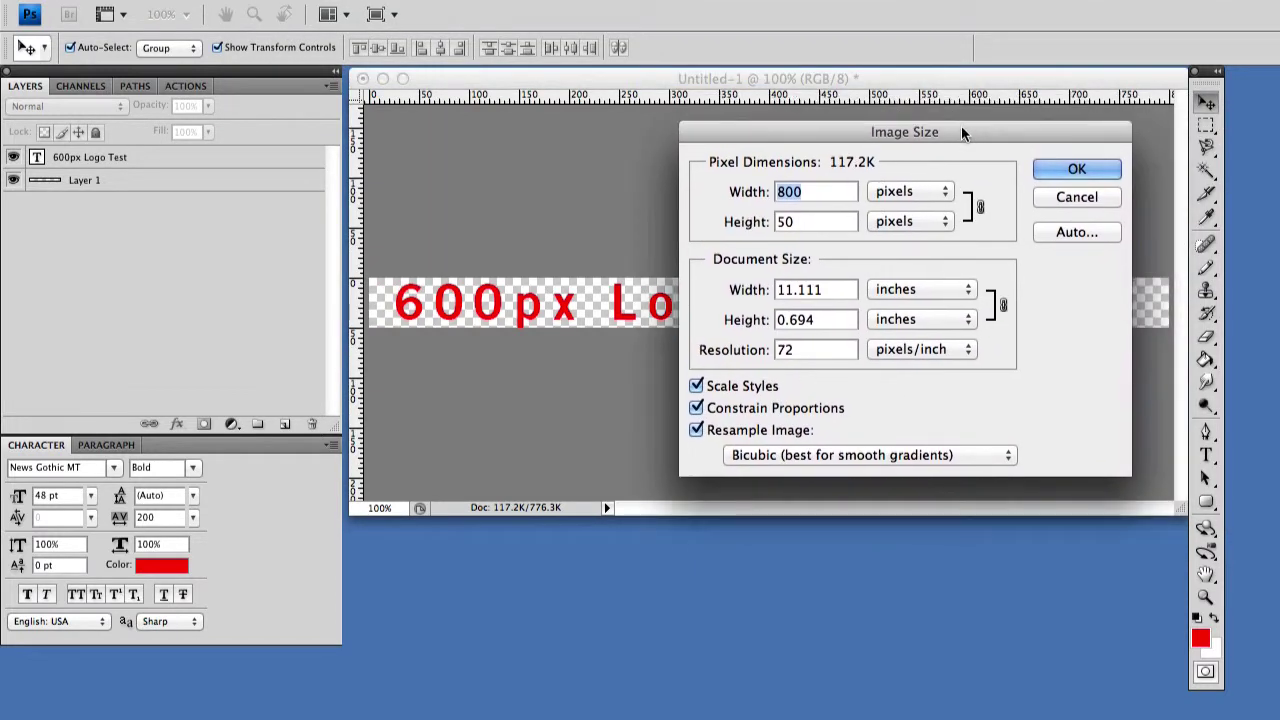
{"action": "left_click", "coordinate": [1077, 197]}
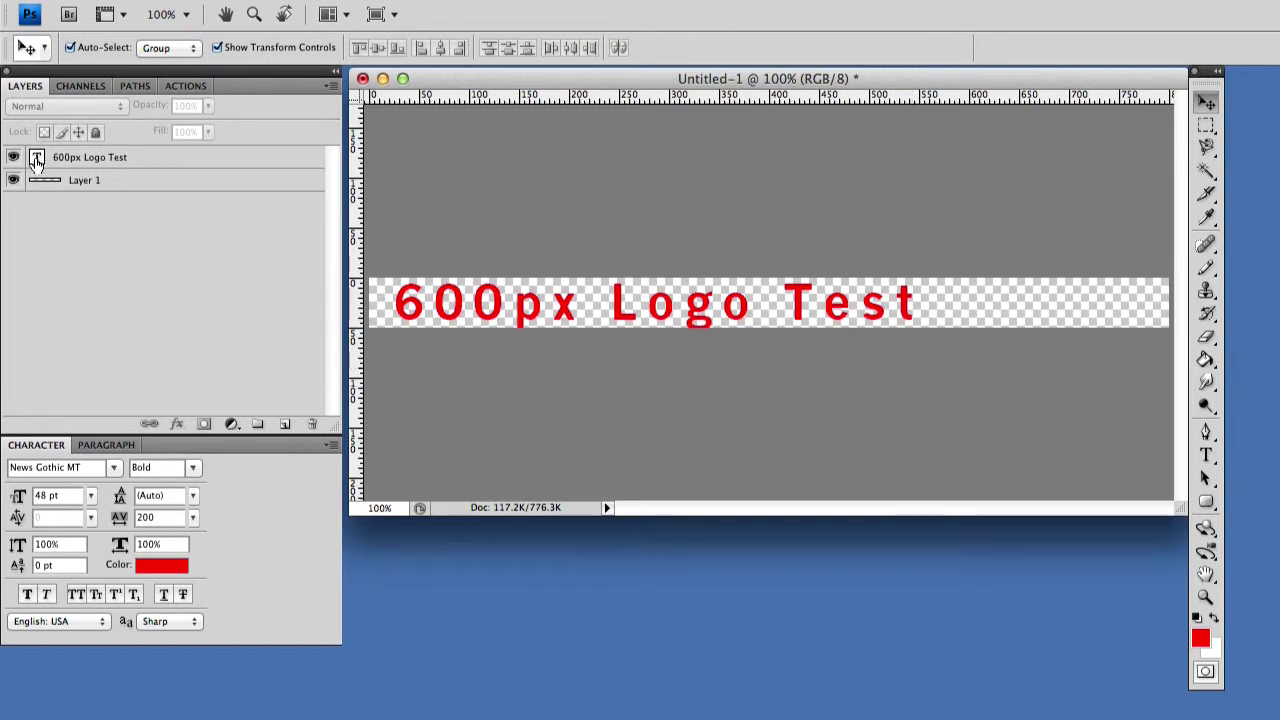
Remove the stray Layer 2 and create a new layer group named 'Large'
{"action": "left_click", "coordinate": [285, 424]}
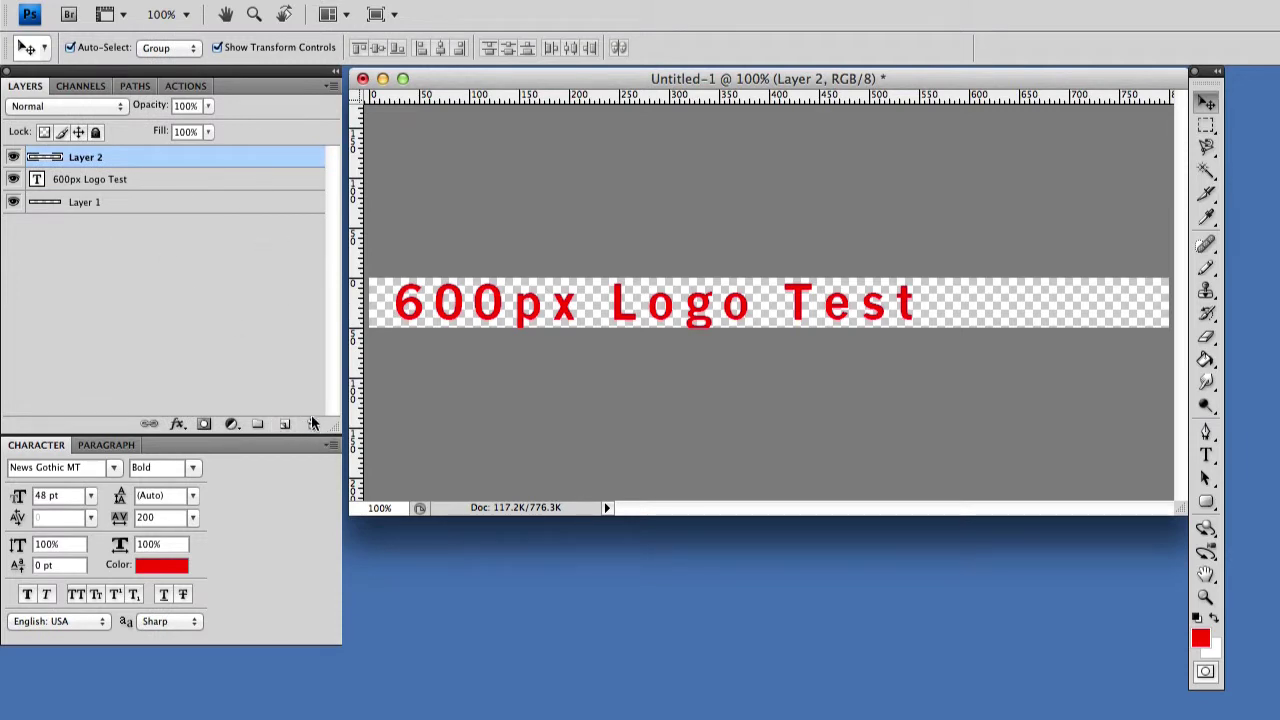
{"action": "left_click", "coordinate": [312, 424]}
{"action": "left_click", "coordinate": [258, 424]}
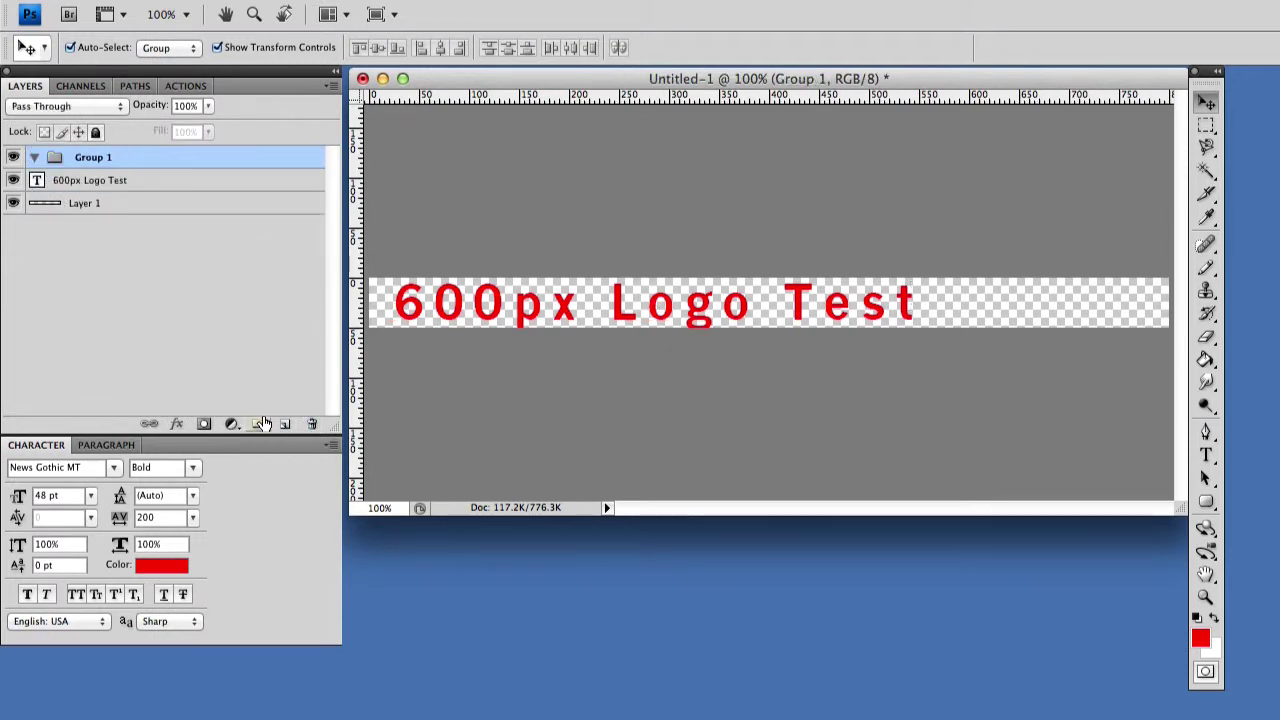
{"action": "double_click", "coordinate": [92, 158]}
{"action": "type", "text": "Large"}
{"action": "key", "text": "Return"}
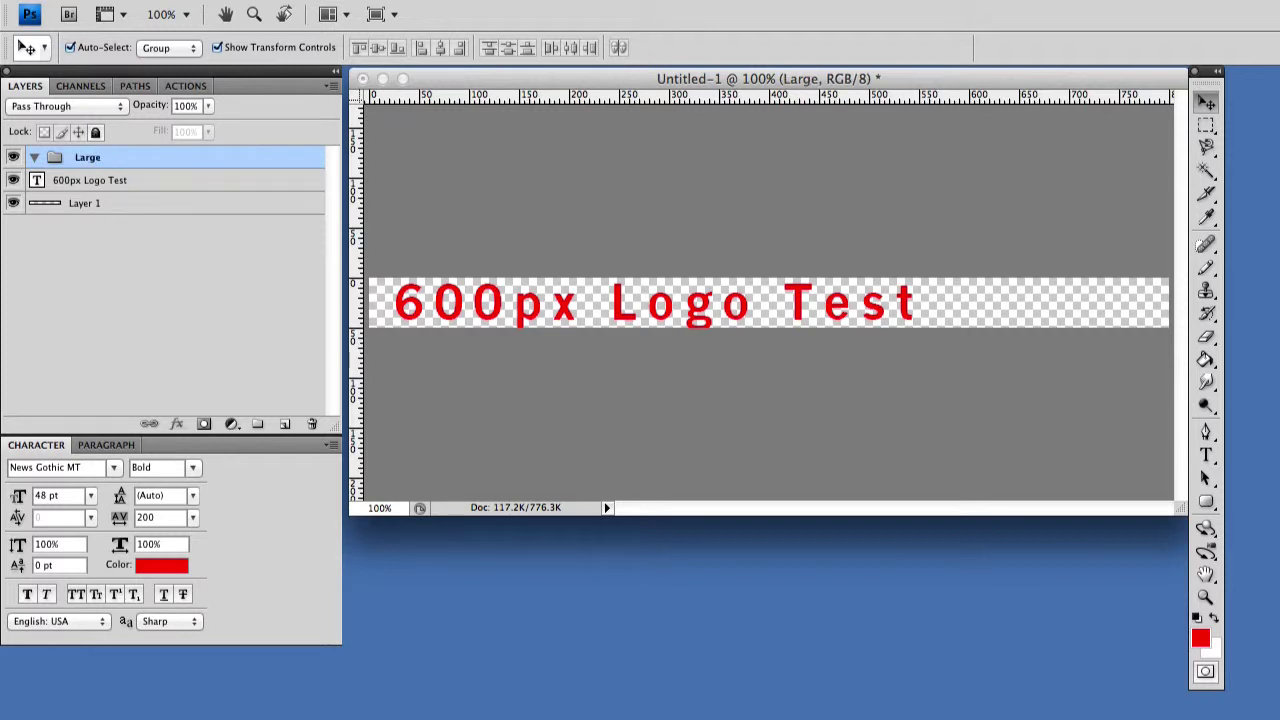
Move Layer 1 and the 600px Logo Test layer into the Large group
{"action": "left_click", "coordinate": [126, 203]}
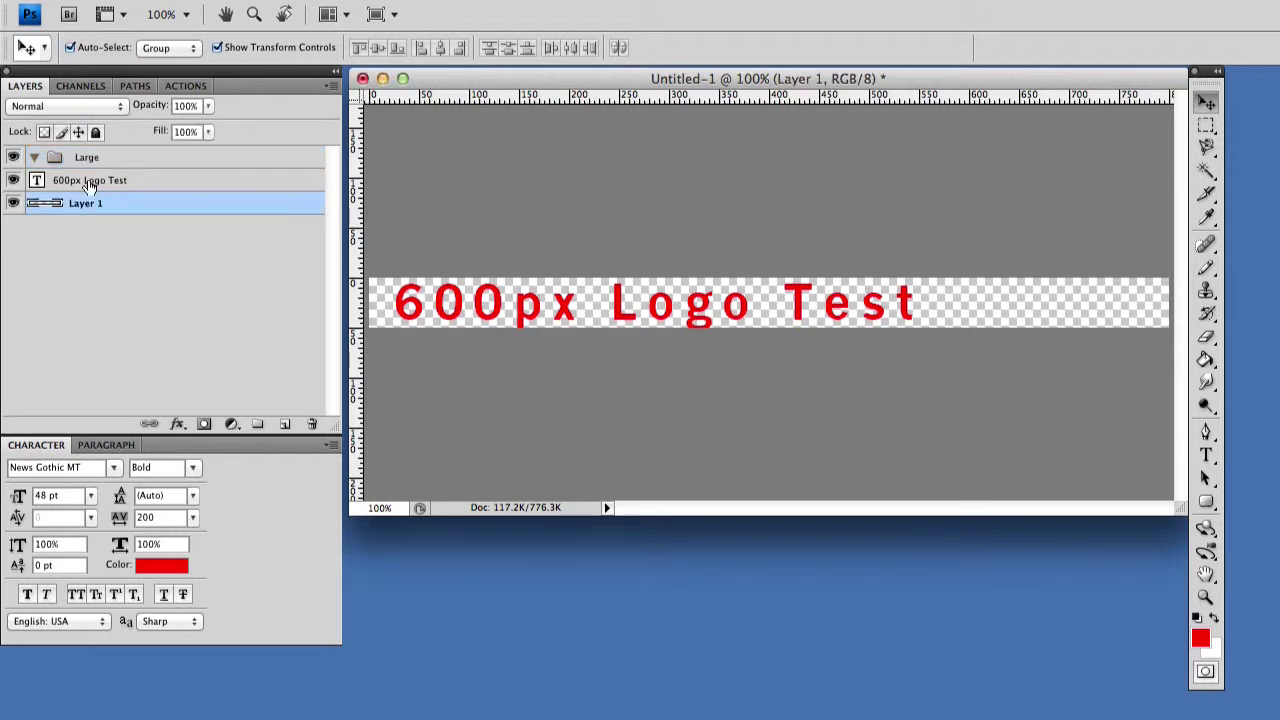
{"action": "left_click", "coordinate": [92, 186], "text": "shift"}
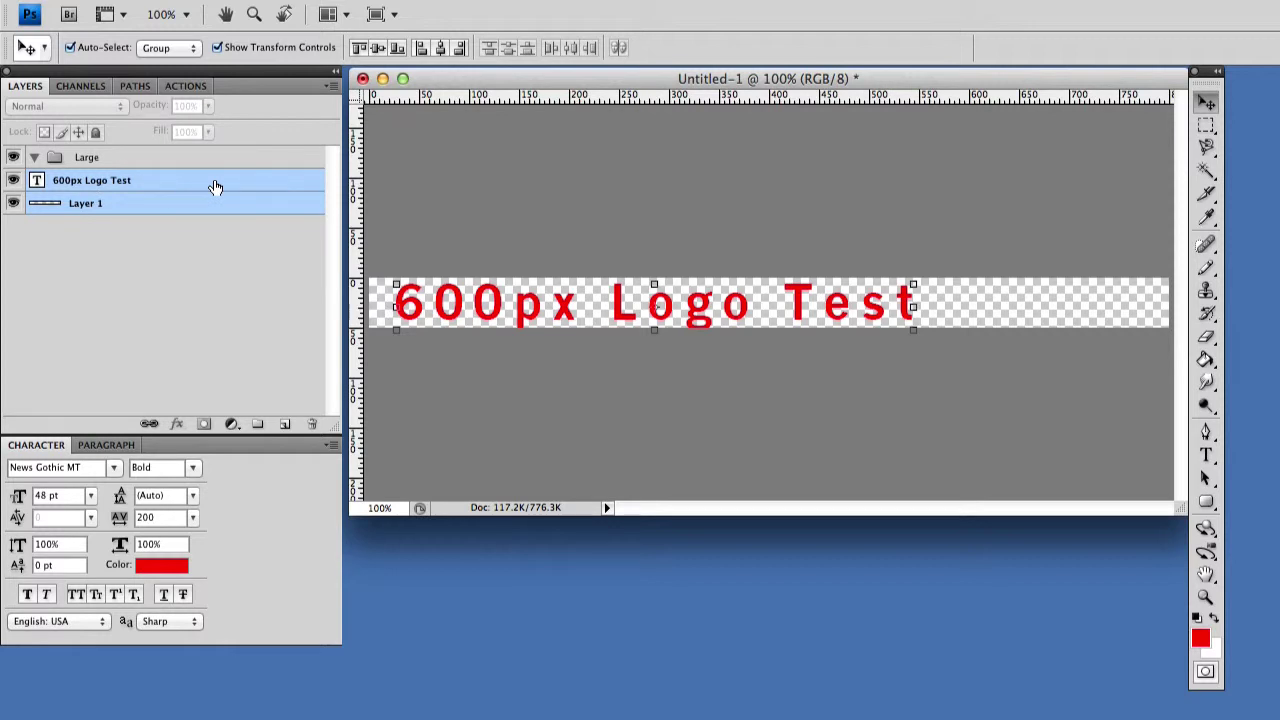
{"action": "left_click_drag", "start_coordinate": [214, 186], "coordinate": [87, 155]}
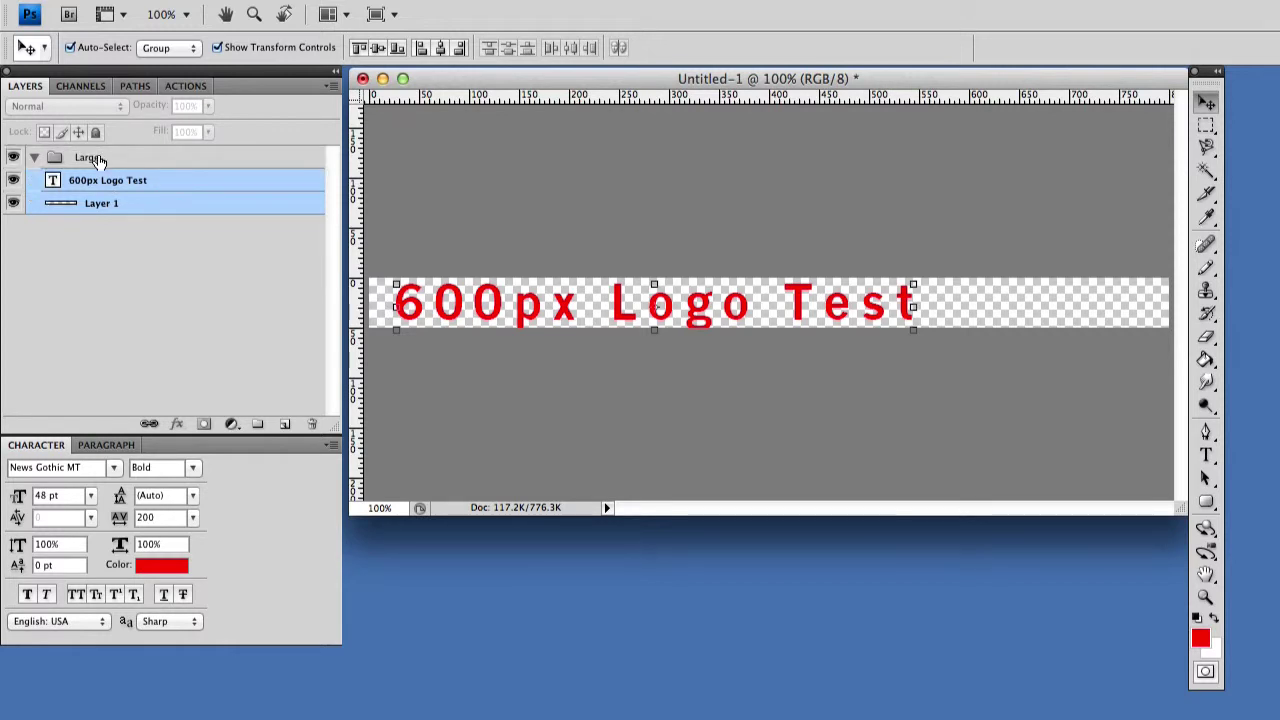
{"action": "left_click", "coordinate": [100, 157]}
Duplicate the Large group as 'Medium'
{"action": "right_click", "coordinate": [107, 152]}
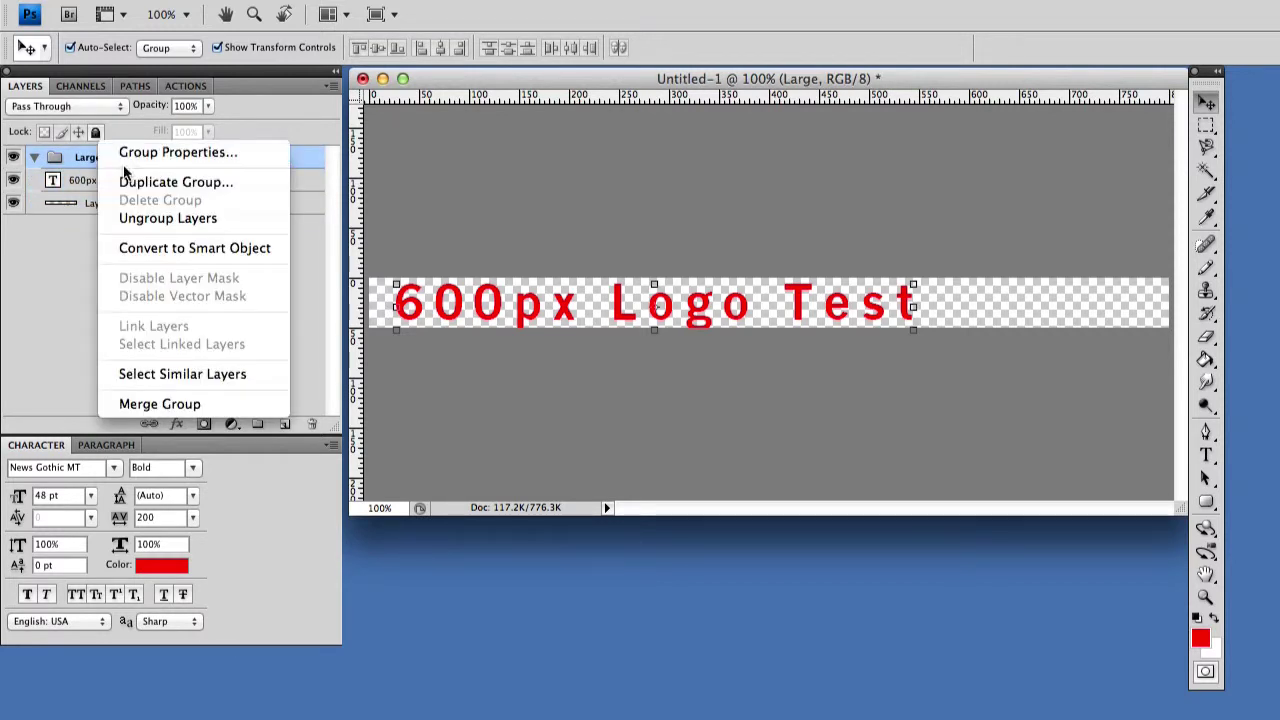
{"action": "left_click", "coordinate": [126, 181]}
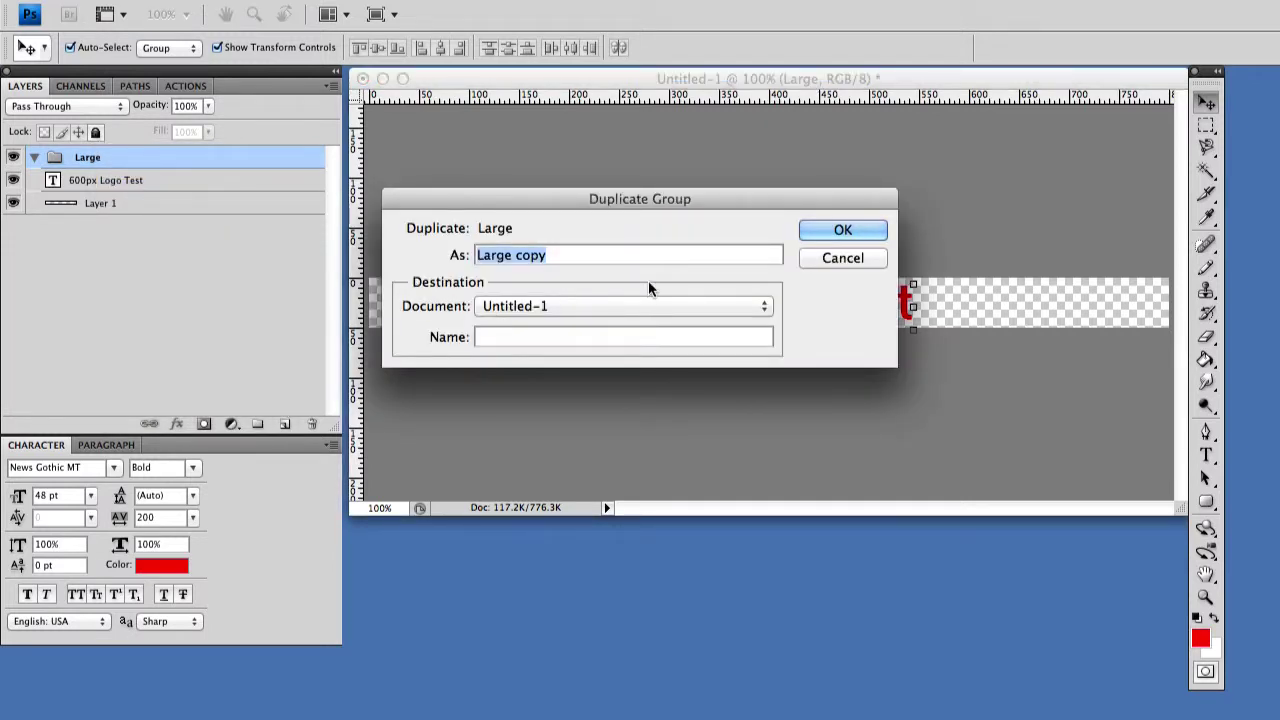
{"action": "type", "text": "Medium"}
{"action": "key", "text": "Return"}
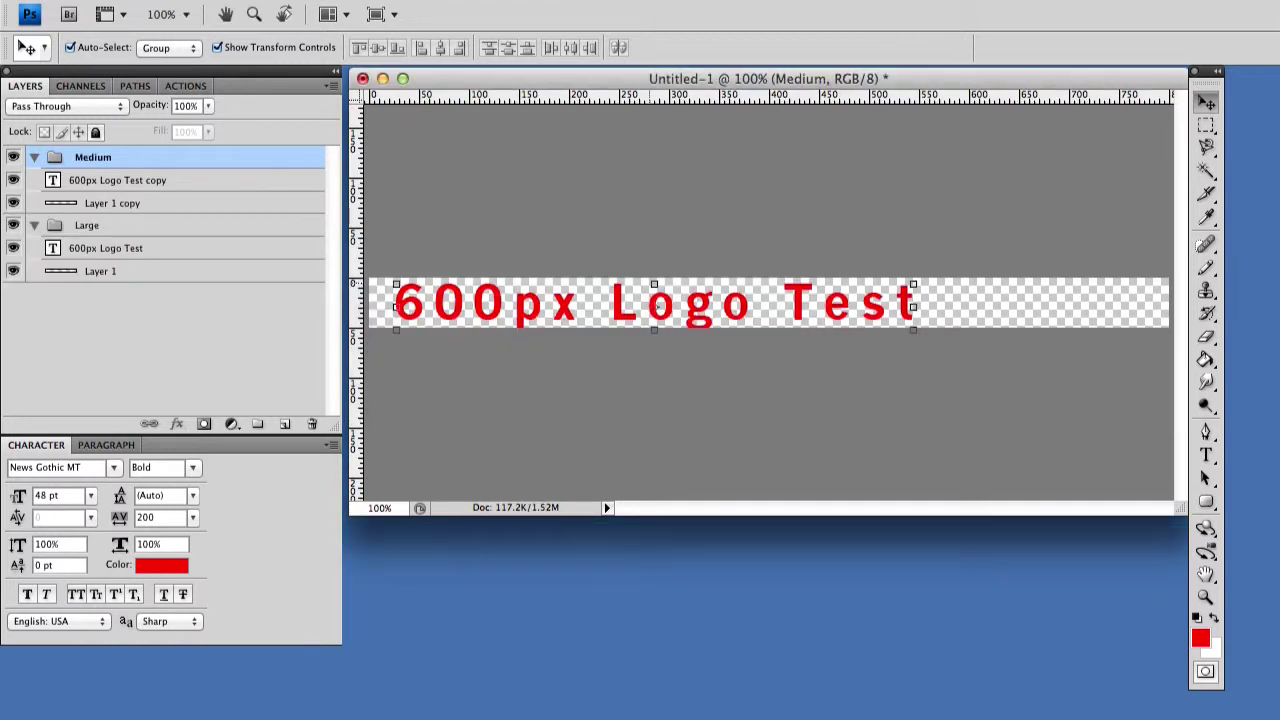
Duplicate the Medium group as 'Small', then select the Medium group
{"action": "right_click", "coordinate": [108, 157]}
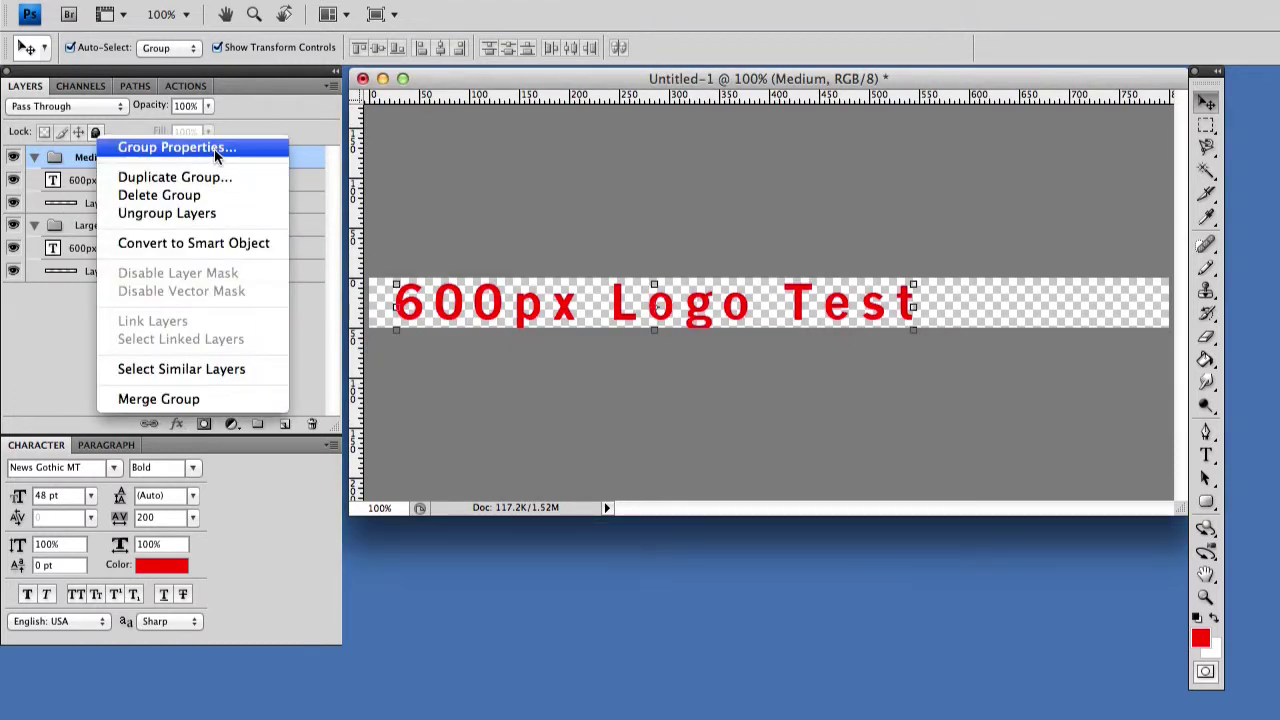
{"action": "left_click", "coordinate": [163, 178]}
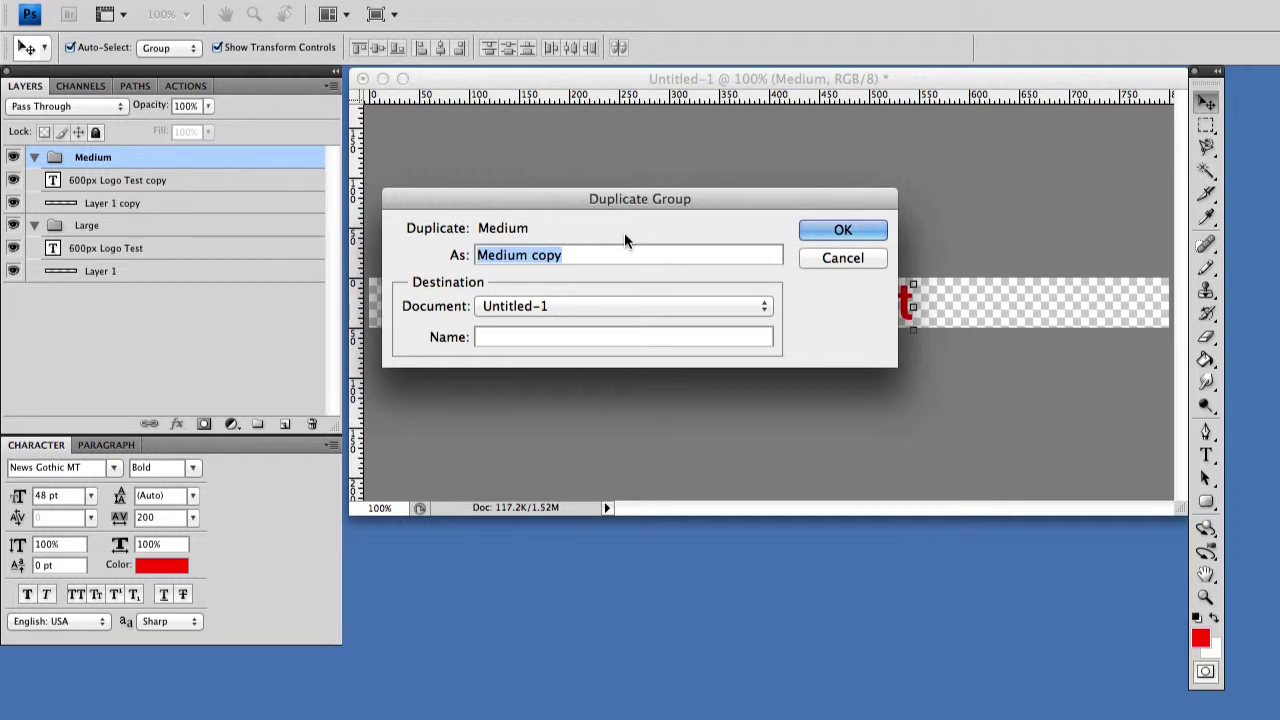
{"action": "type", "text": "Small"}
{"action": "key", "text": "Return"}
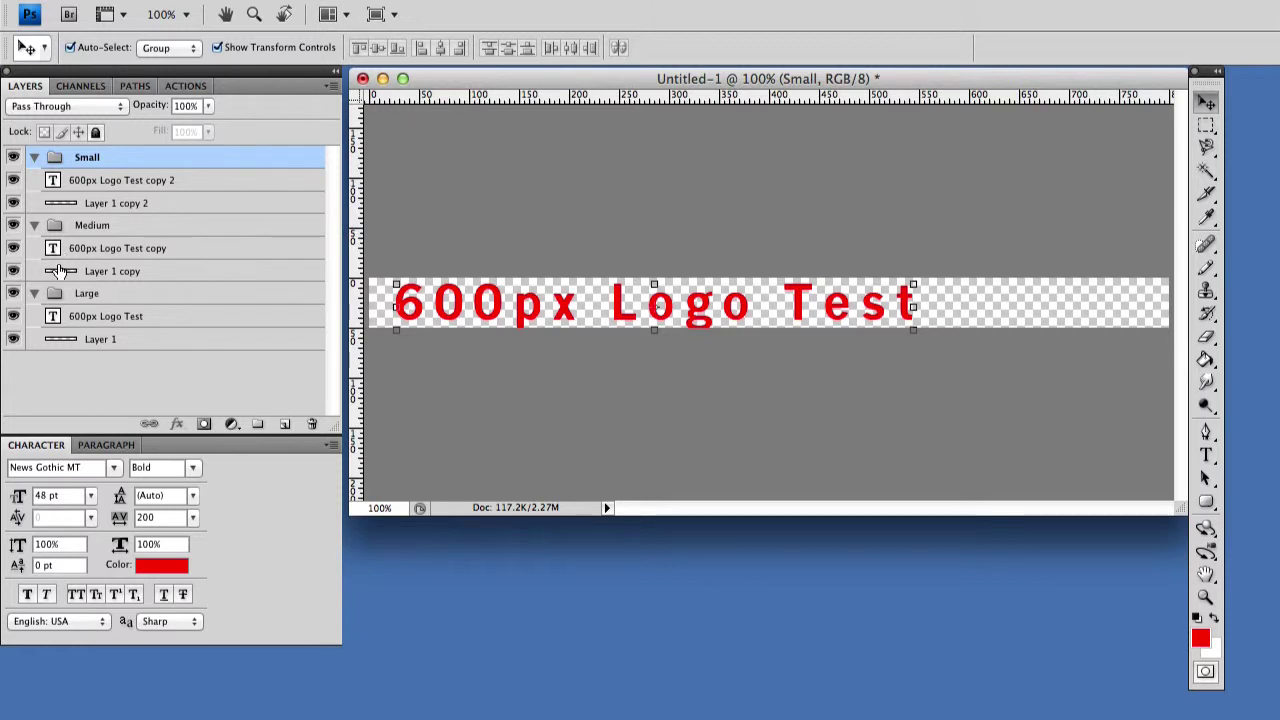
{"action": "left_click", "coordinate": [104, 228]}
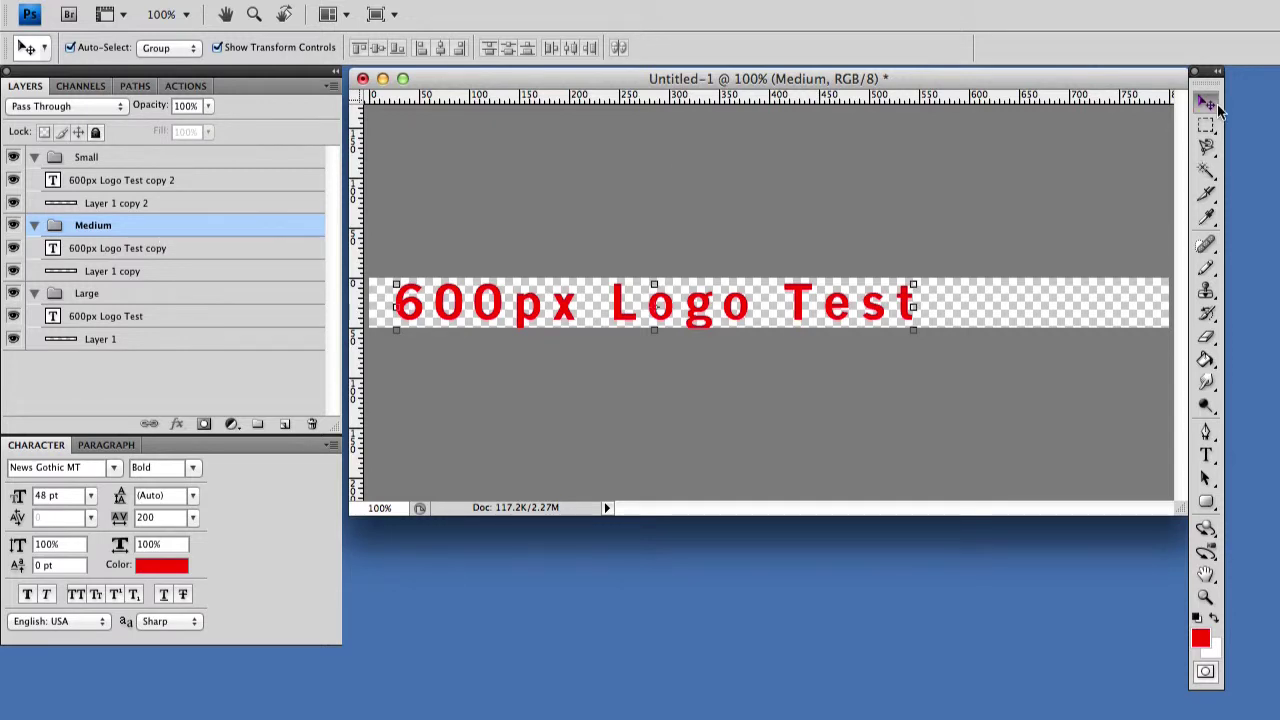
Select the Medium text and line copies and test-nudge them up and back down
{"action": "key", "text": "shift+Up"}
{"action": "key", "text": "shift+Up"}
{"action": "key", "text": "shift+Down"}
{"action": "key", "text": "shift+Down"}
{"action": "left_click", "coordinate": [127, 270]}
{"action": "left_click", "coordinate": [166, 256], "text": "shift"}
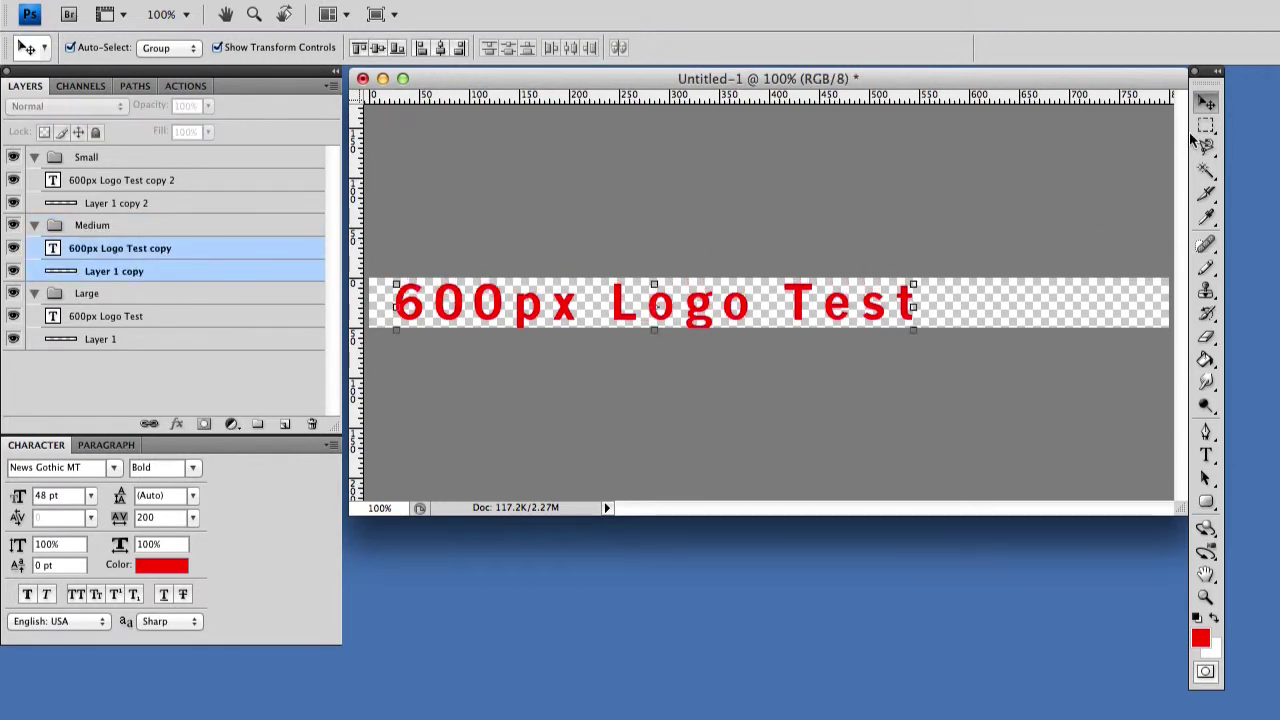
{"action": "key", "text": "shift+Up"}
{"action": "key", "text": "shift+Up"}
{"action": "key", "text": "shift+Down"}
{"action": "key", "text": "shift+Down"}
Change the canvas height to 200 pixels in Canvas Size
{"action": "left_click", "coordinate": [315, 2]}
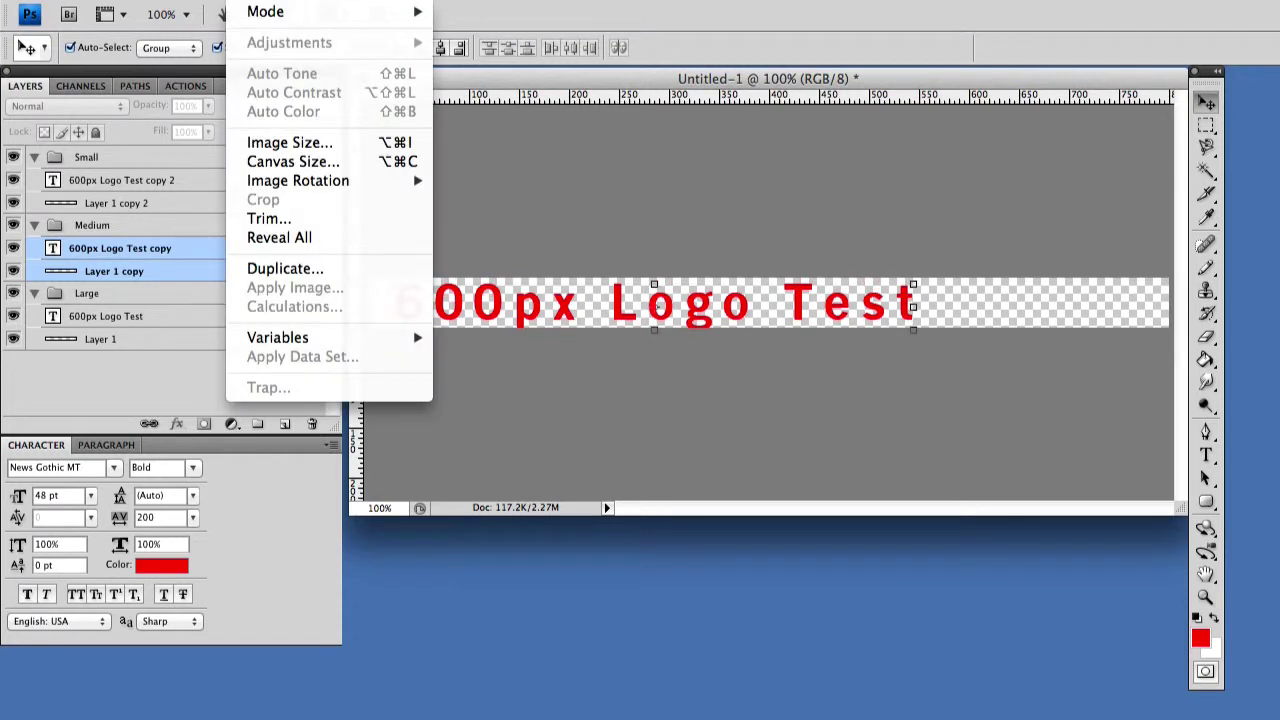
{"action": "left_click", "coordinate": [320, 161]}
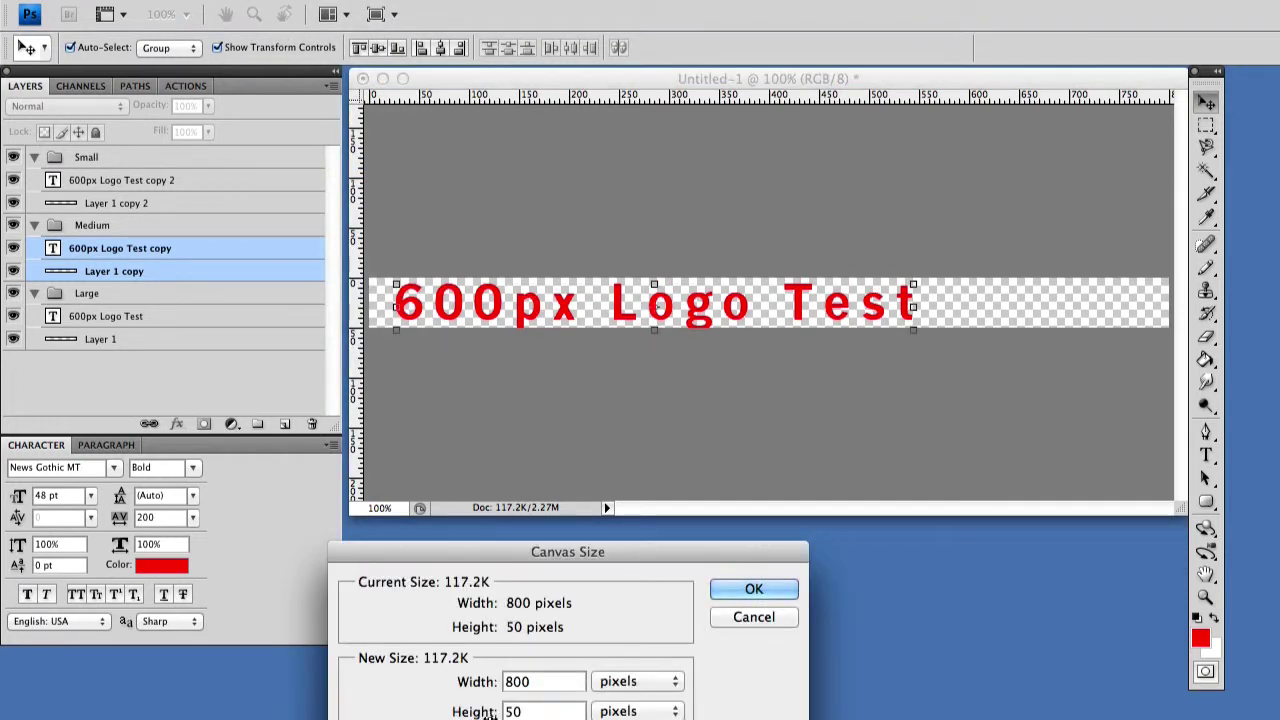
{"action": "double_click", "coordinate": [512, 716]}
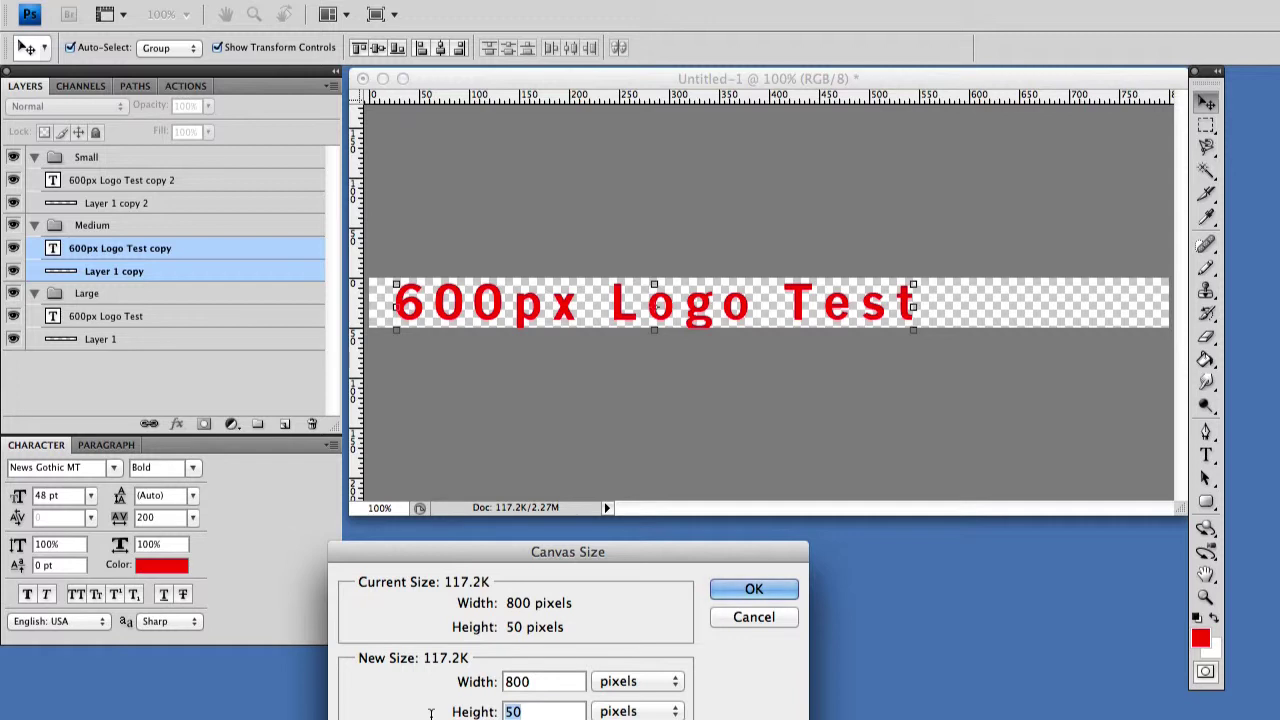
{"action": "type", "text": "200"}
{"action": "left_click", "coordinate": [757, 590]}
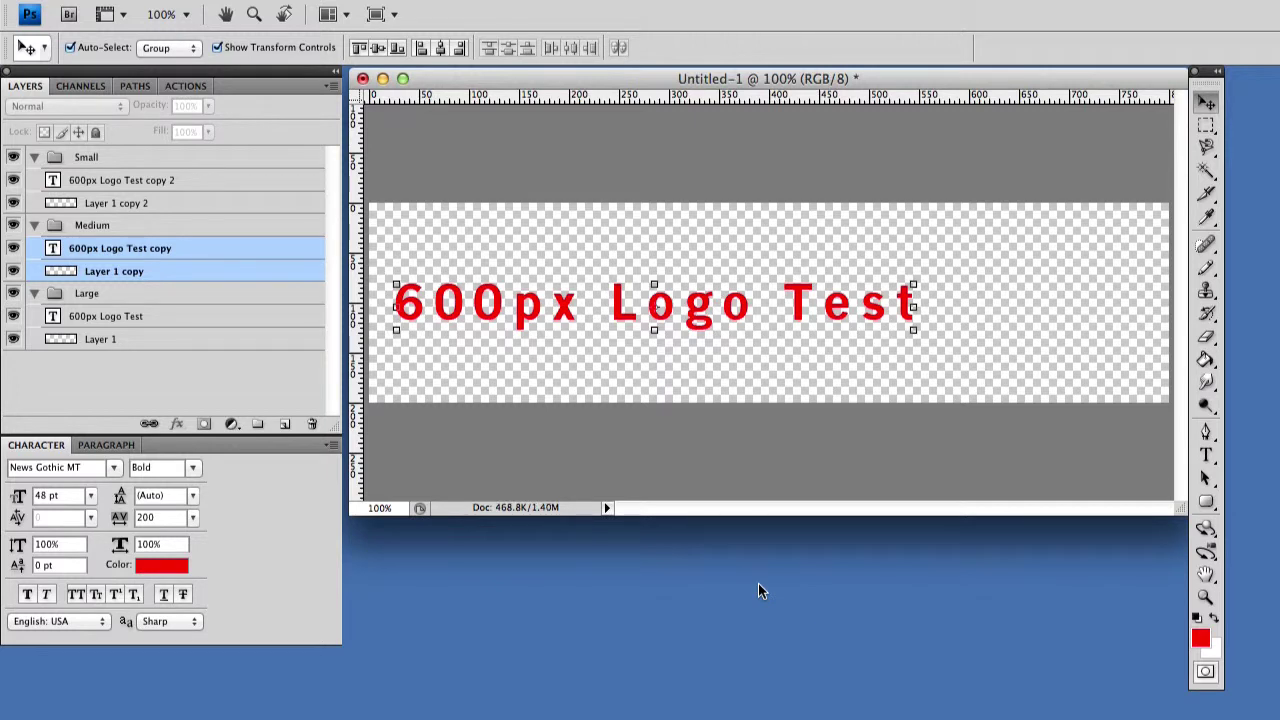
Move the Medium text above the large version and scale it down to about 58.7%
{"action": "key", "text": "shift+Up"}
{"action": "key", "text": "shift+Up"}
{"action": "key", "text": "shift+Up"}
{"action": "key", "text": "shift+Up"}
{"action": "key", "text": "shift+Up"}
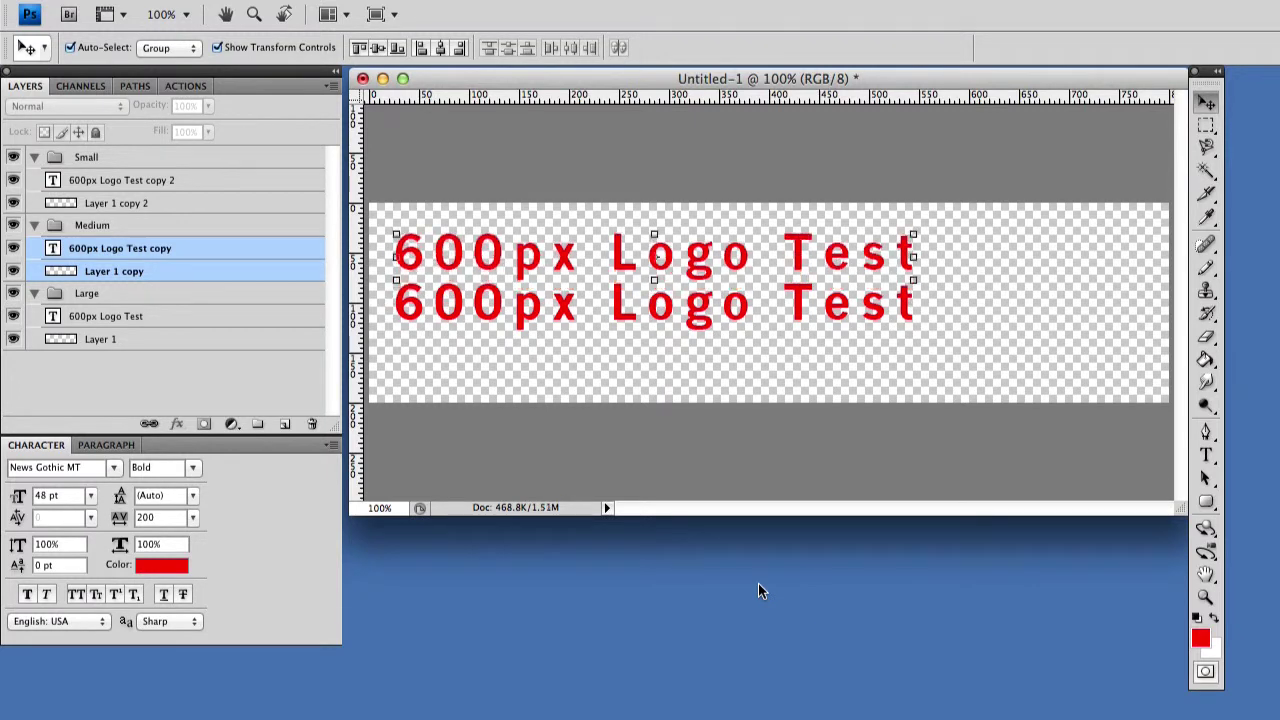
{"action": "key", "text": "shift+Up"}
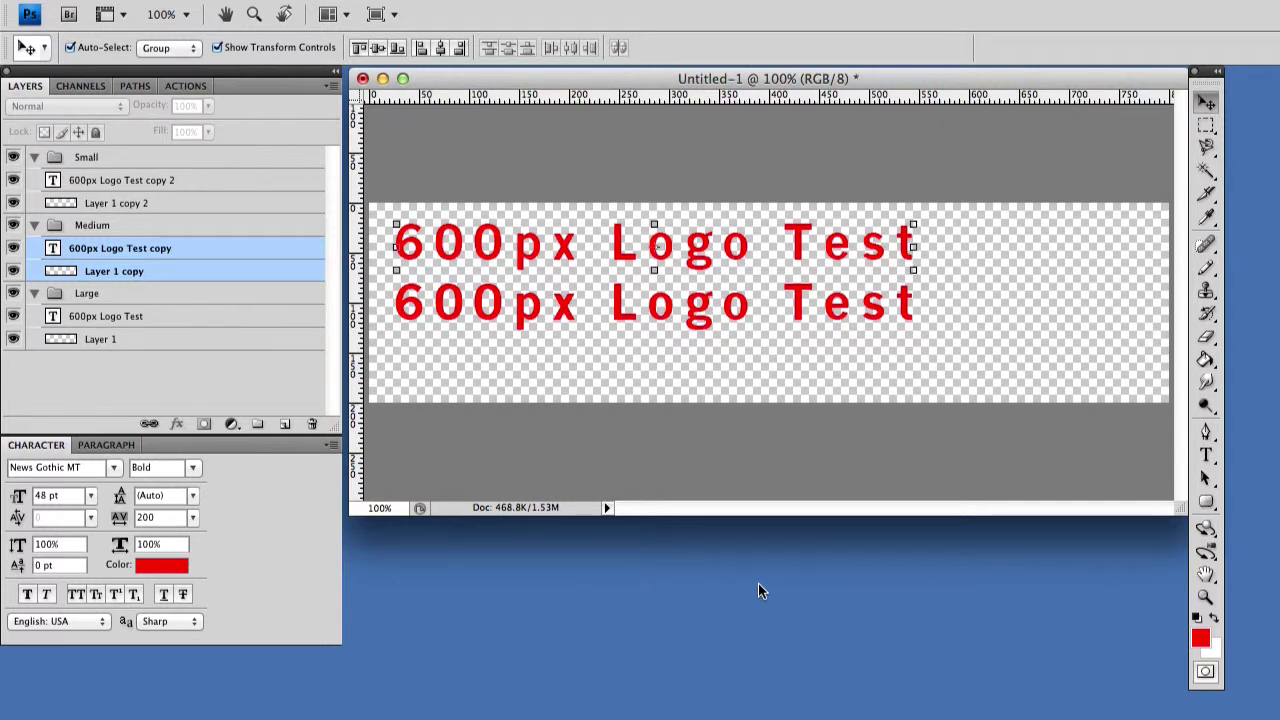
{"action": "key", "text": "shift+Up"}
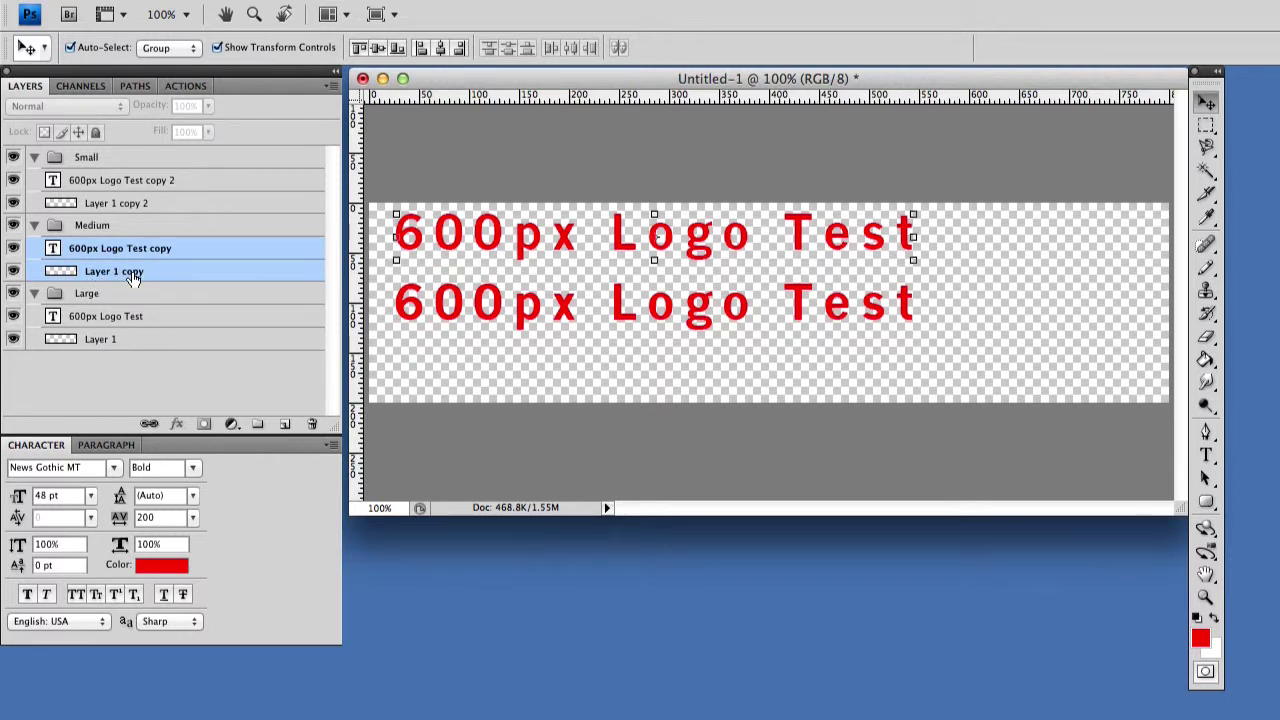
{"action": "left_click", "coordinate": [913, 237]}
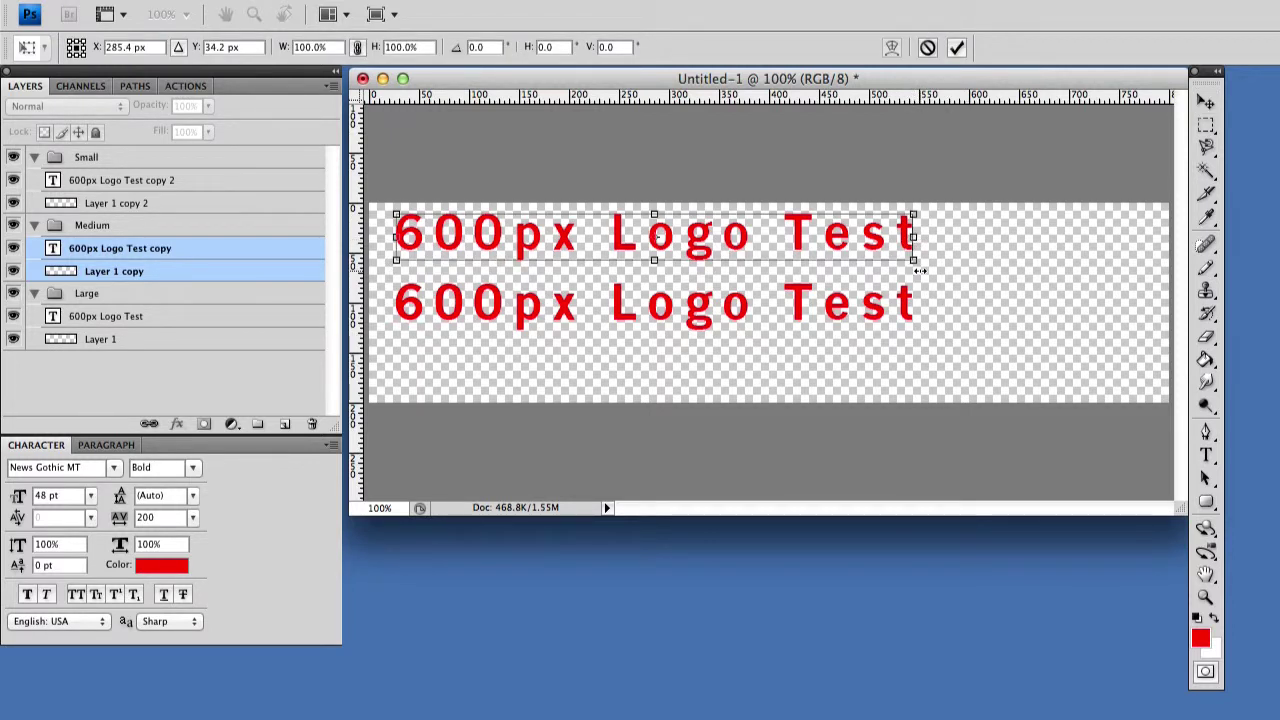
{"action": "left_click_drag", "start_coordinate": [912, 258], "coordinate": [695, 255]}
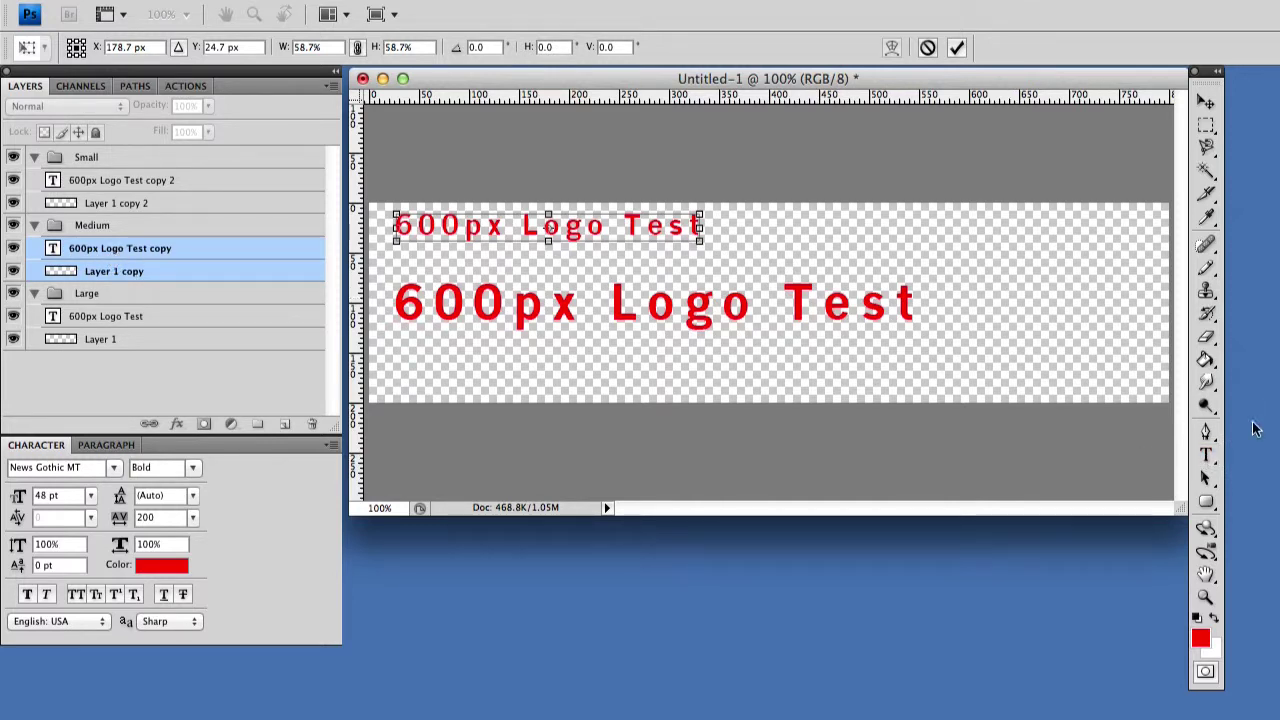
Apply the pending resize and change the medium text to '550px Logo Test'
{"action": "left_click", "coordinate": [1206, 455]}
{"action": "left_click", "coordinate": [1078, 312]}
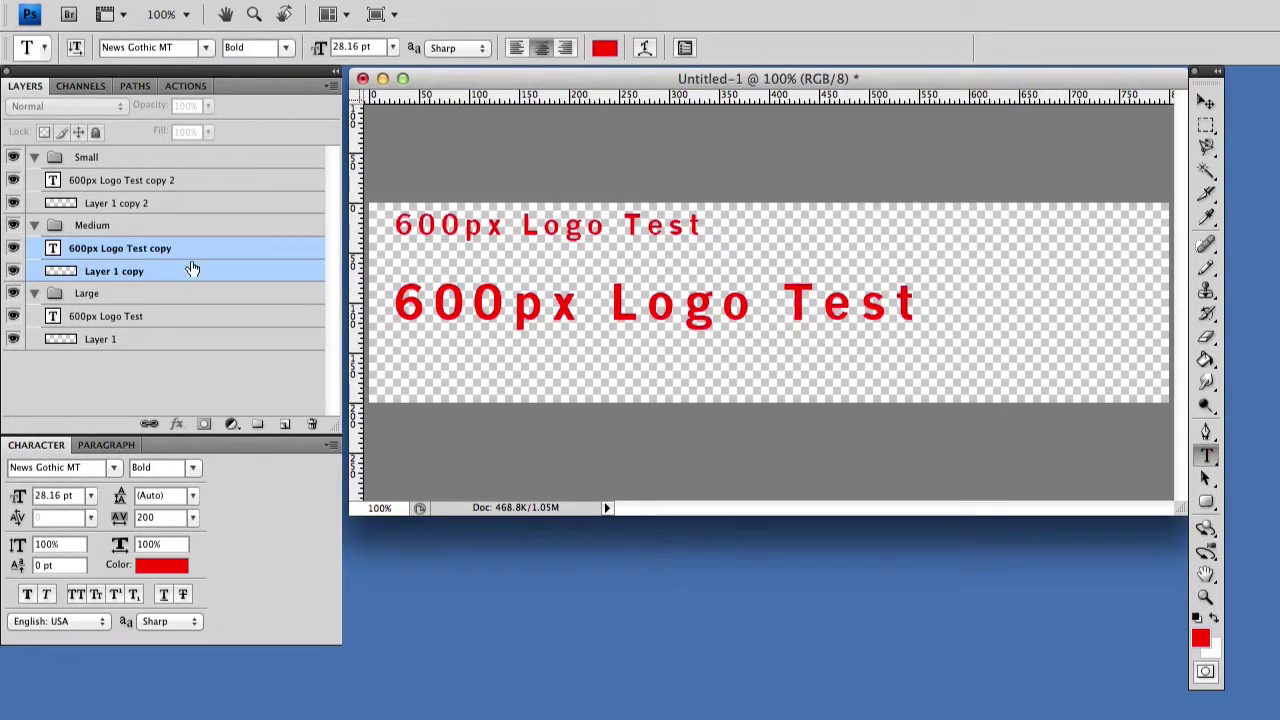
{"action": "double_click", "coordinate": [427, 224]}
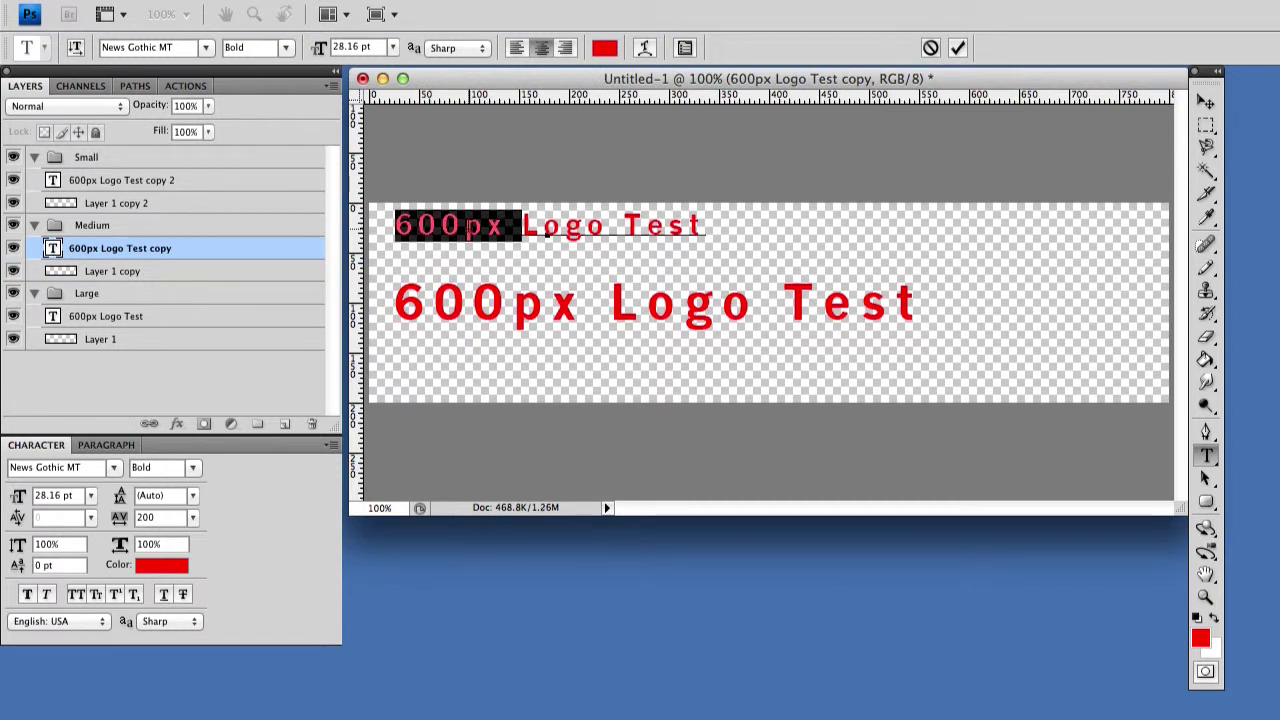
{"action": "left_click", "coordinate": [464, 224]}
{"action": "key", "text": "BackSpace"}
{"action": "key", "text": "BackSpace"}
{"action": "key", "text": "BackSpace"}
{"action": "type", "text": "550"}
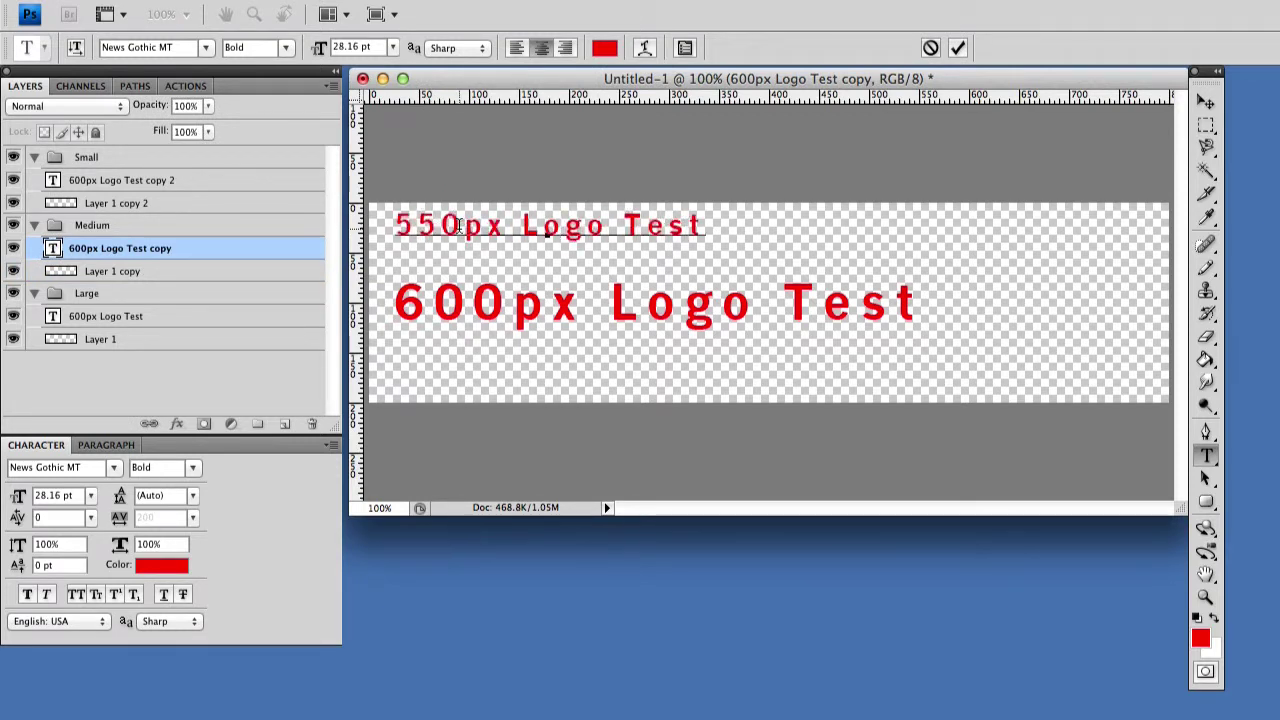
{"action": "left_click", "coordinate": [108, 318]}
Edit the large text's leading digit, restore it to 600px, and commit
{"action": "left_click", "coordinate": [420, 302]}
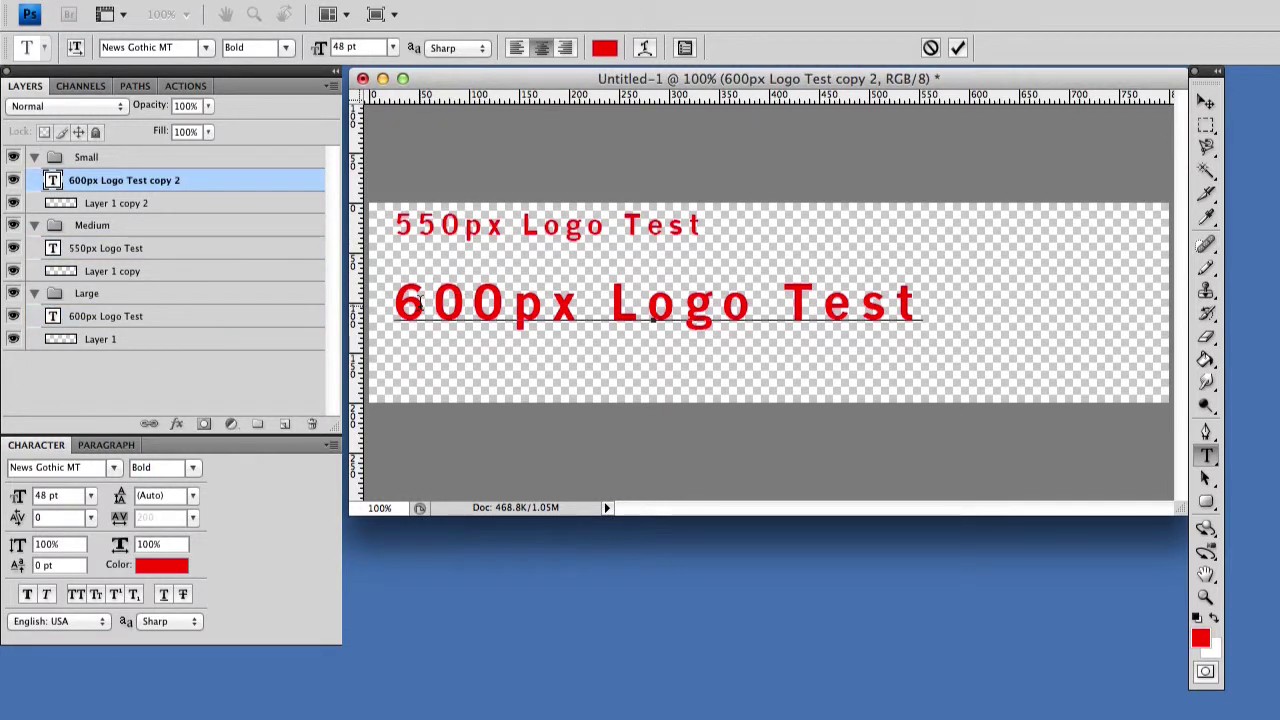
{"action": "key", "text": "BackSpace"}
{"action": "type", "text": "8"}
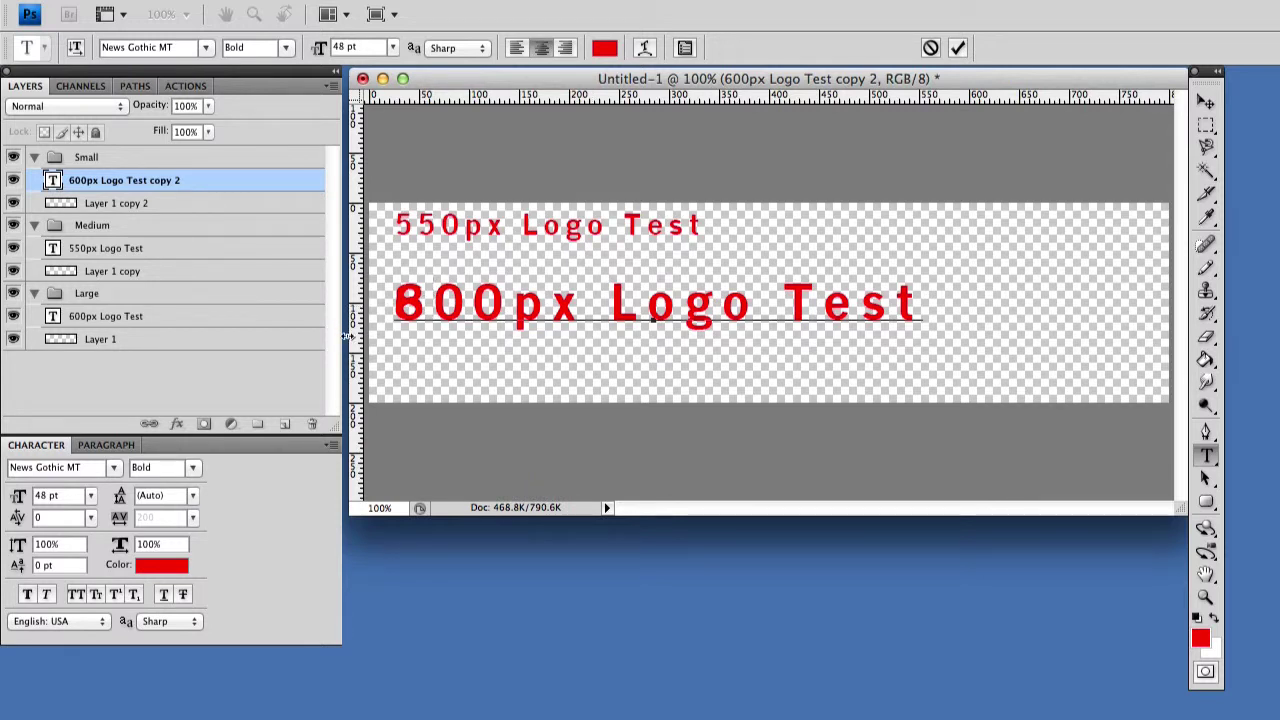
{"action": "key", "text": "BackSpace"}
{"action": "type", "text": "6"}
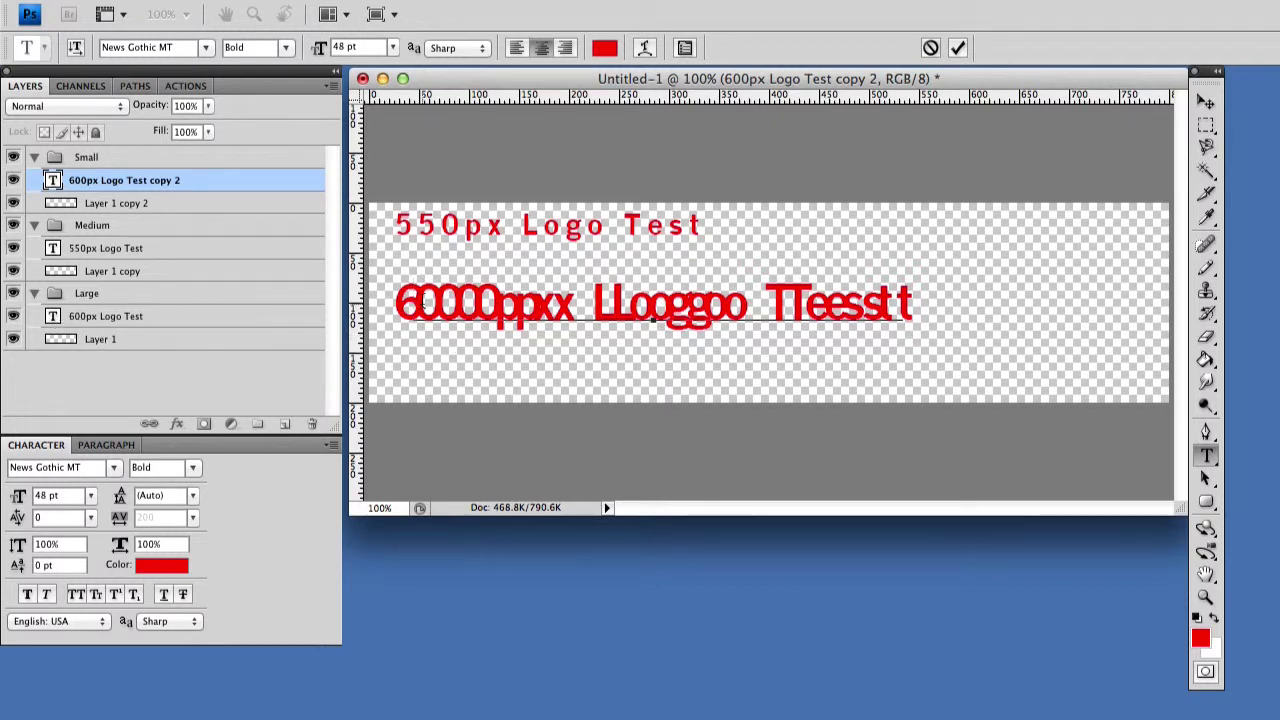
{"action": "left_click", "coordinate": [424, 306]}
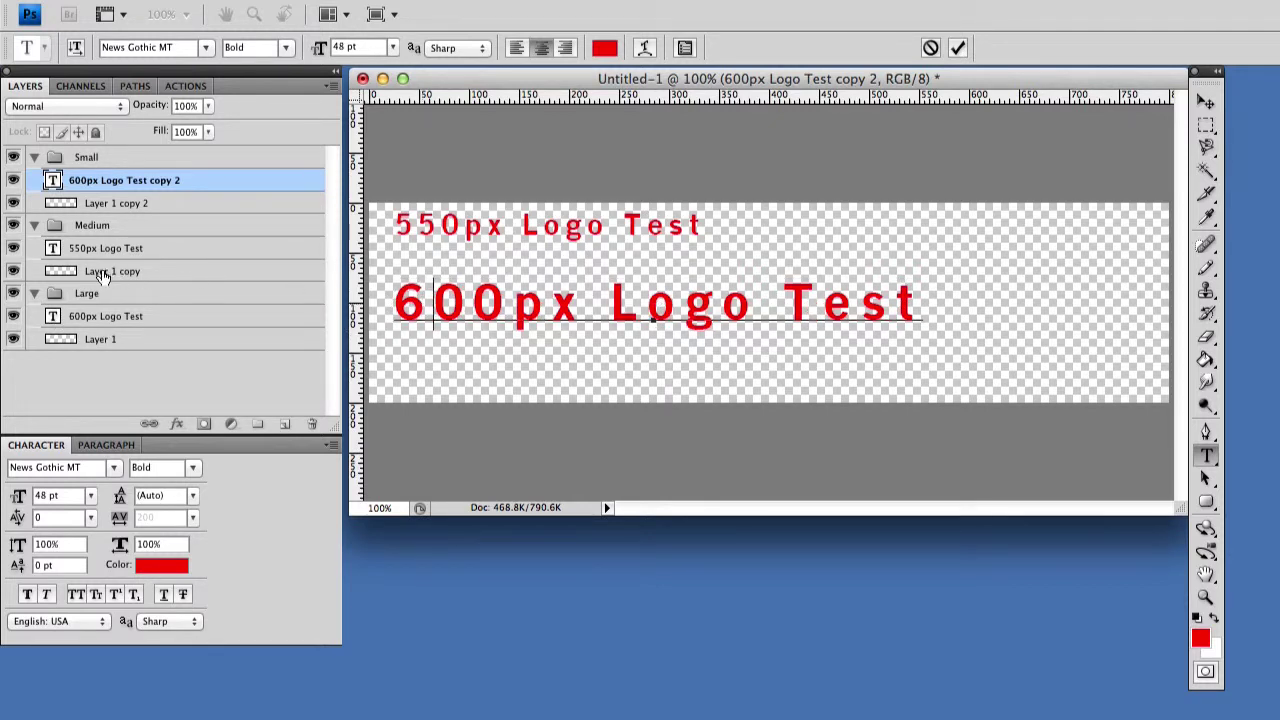
{"action": "left_click", "coordinate": [190, 249]}
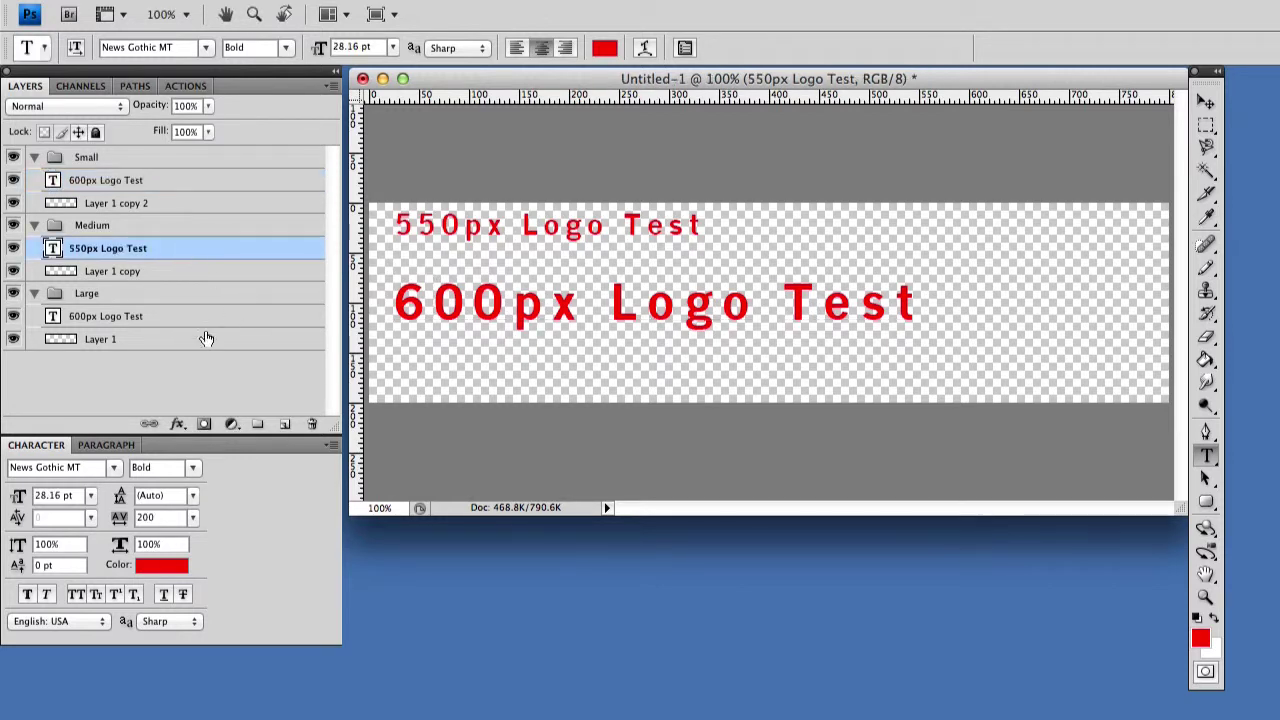
Nudge the Small group's text down below the large line with the Move tool
{"action": "left_click", "coordinate": [150, 204]}
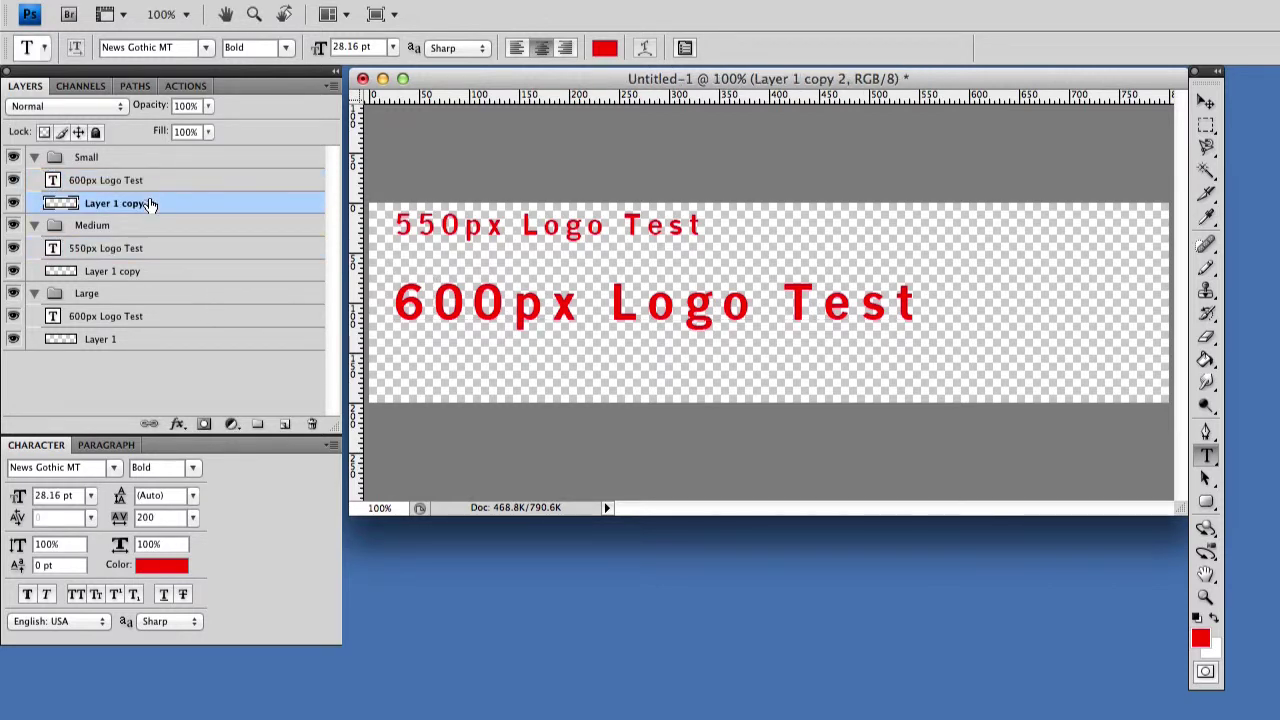
{"action": "left_click", "coordinate": [144, 163]}
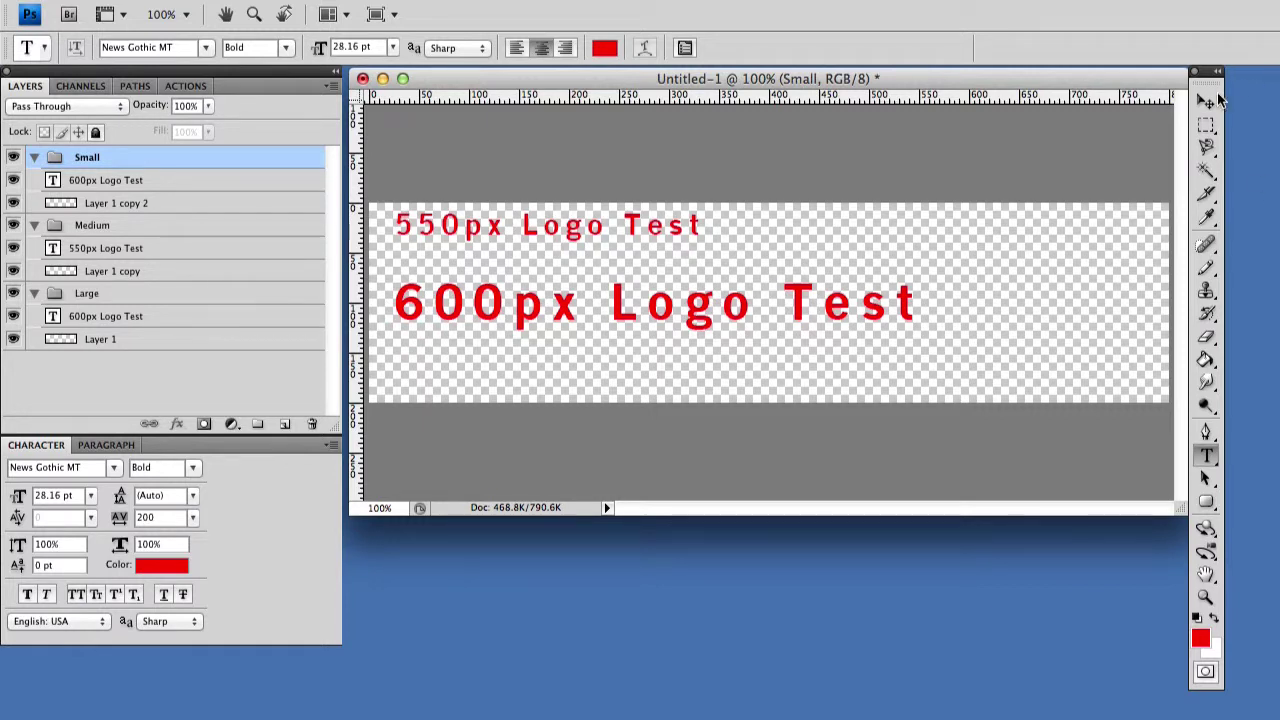
{"action": "left_click", "coordinate": [1207, 102]}
{"action": "key", "text": "shift+Down"}
{"action": "key", "text": "shift+Down"}
{"action": "key", "text": "shift+Down"}
{"action": "key", "text": "shift+Down"}
{"action": "key", "text": "shift+Down"}
{"action": "key", "text": "shift+Down"}
{"action": "key", "text": "shift+Down"}
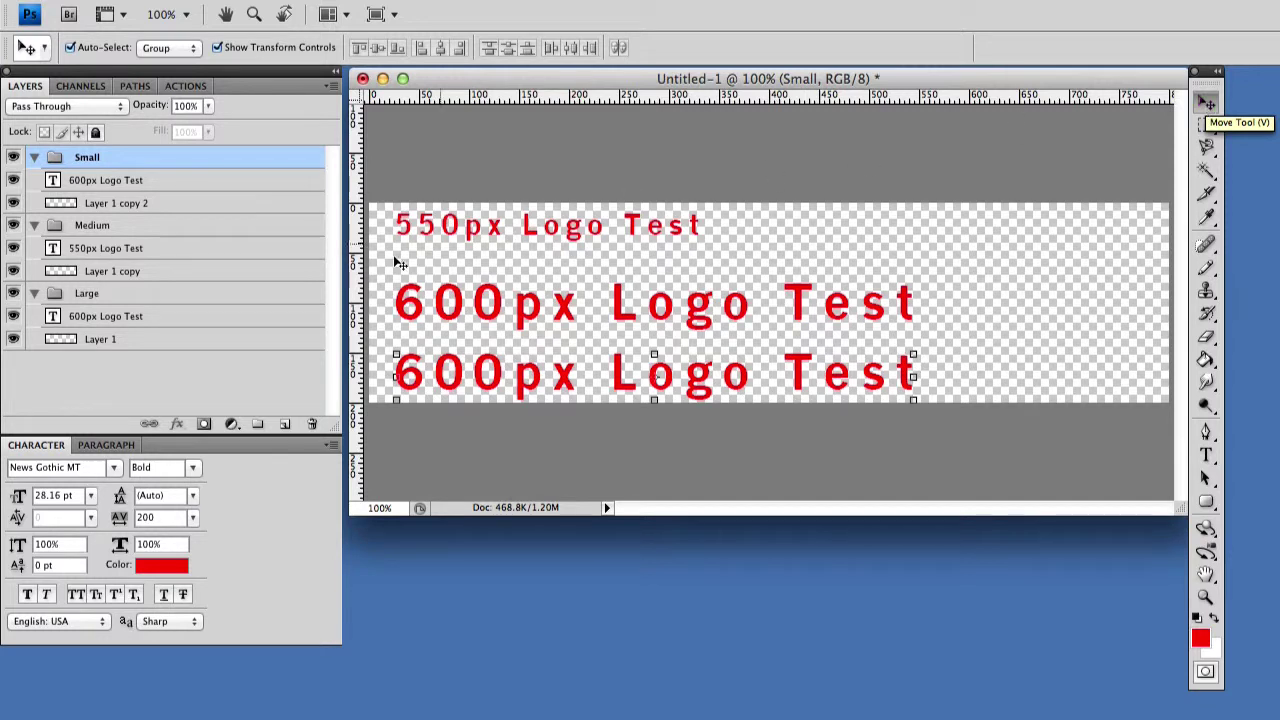
Change the Large group's text from 600px to '800px Logo Test'
{"action": "left_click", "coordinate": [136, 293]}
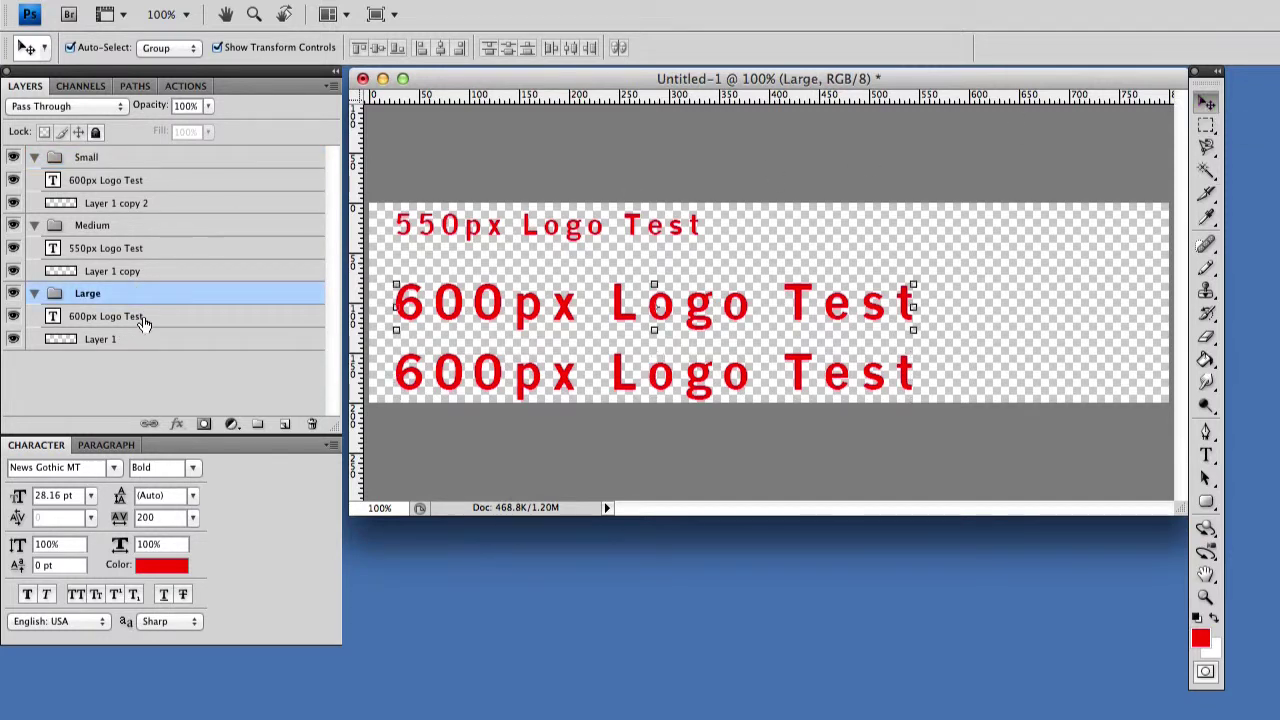
{"action": "left_click", "coordinate": [142, 318]}
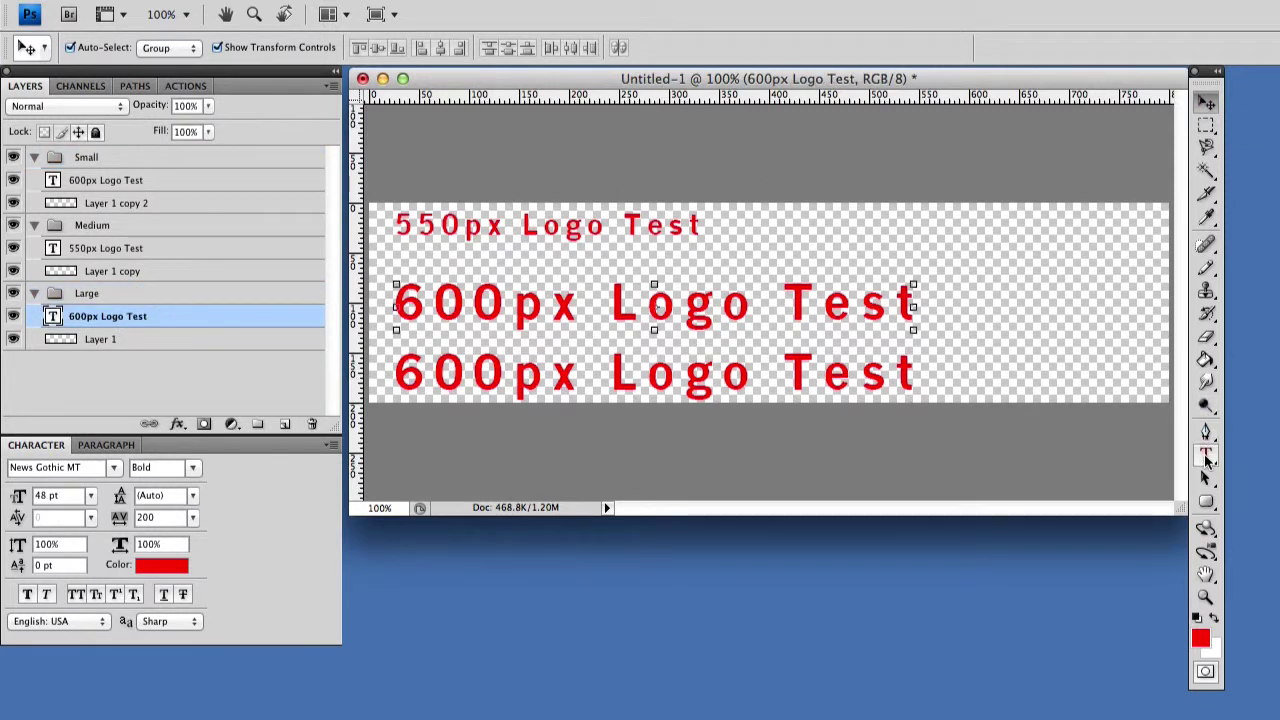
{"action": "left_click", "coordinate": [1206, 455]}
{"action": "left_click", "coordinate": [438, 306]}
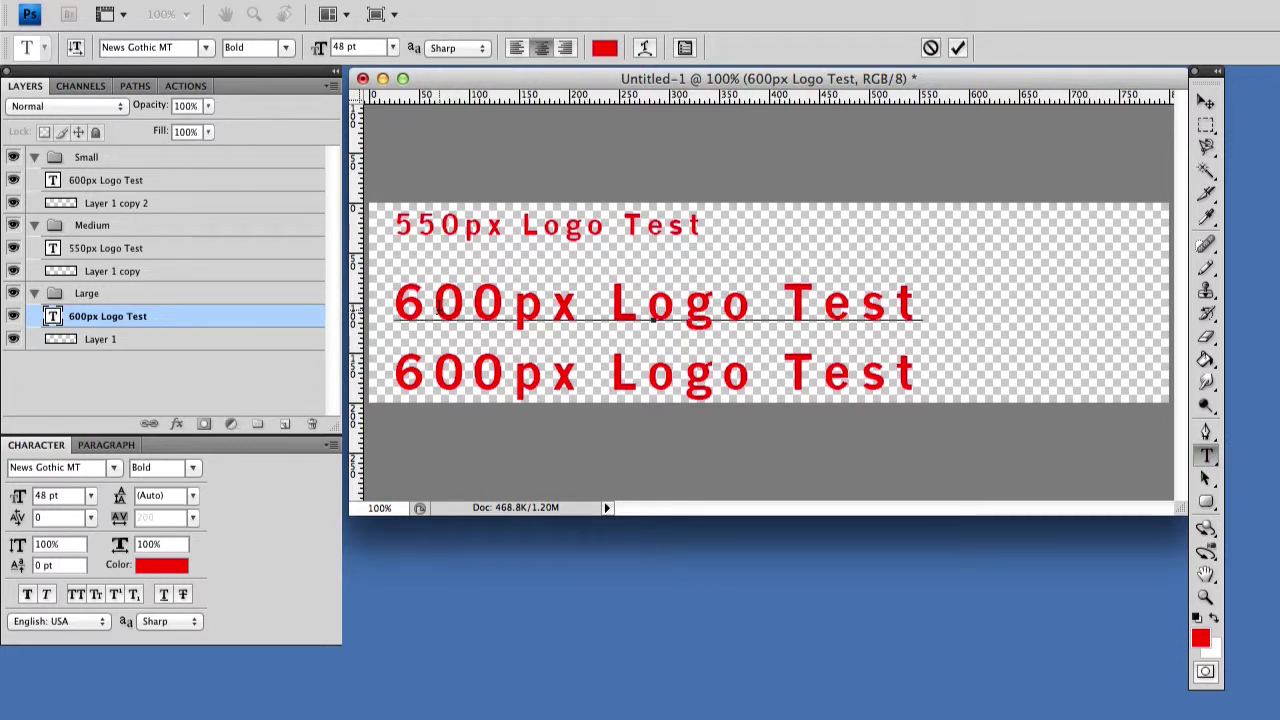
{"action": "key", "text": "BackSpace"}
{"action": "type", "text": "8"}
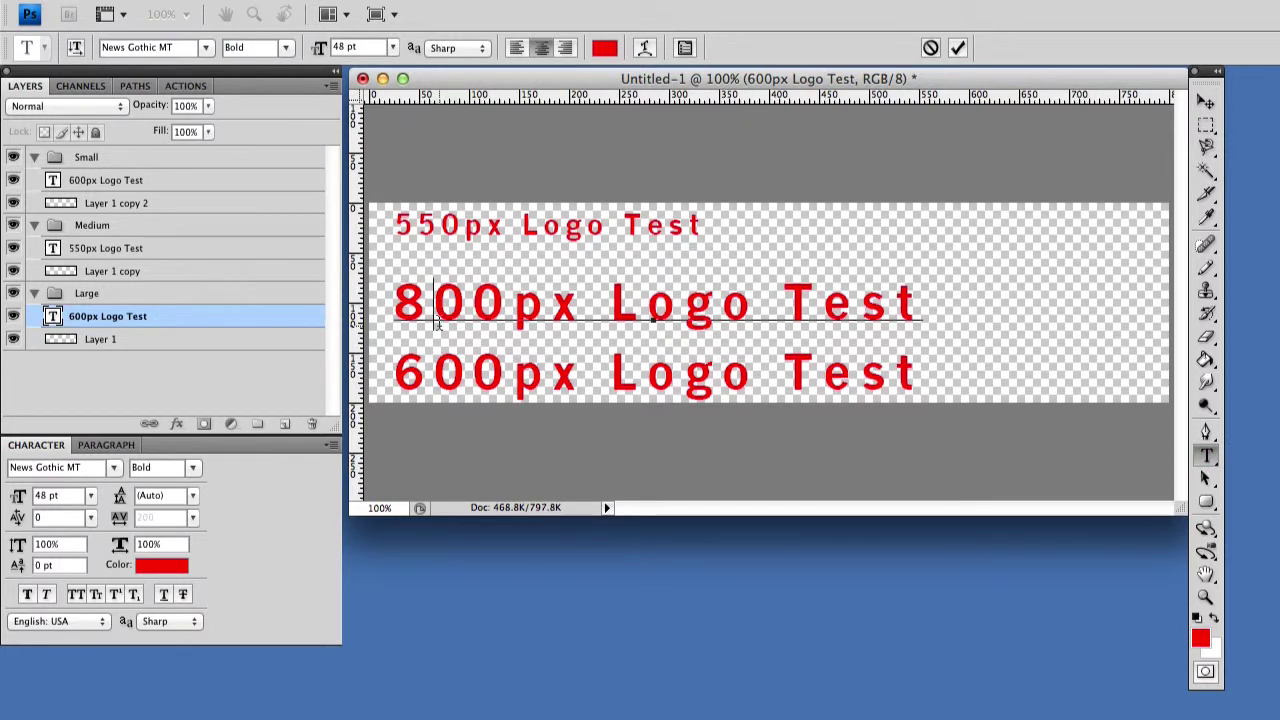
Edit the Small group's text to read just '370px'
{"action": "left_click", "coordinate": [107, 184]}
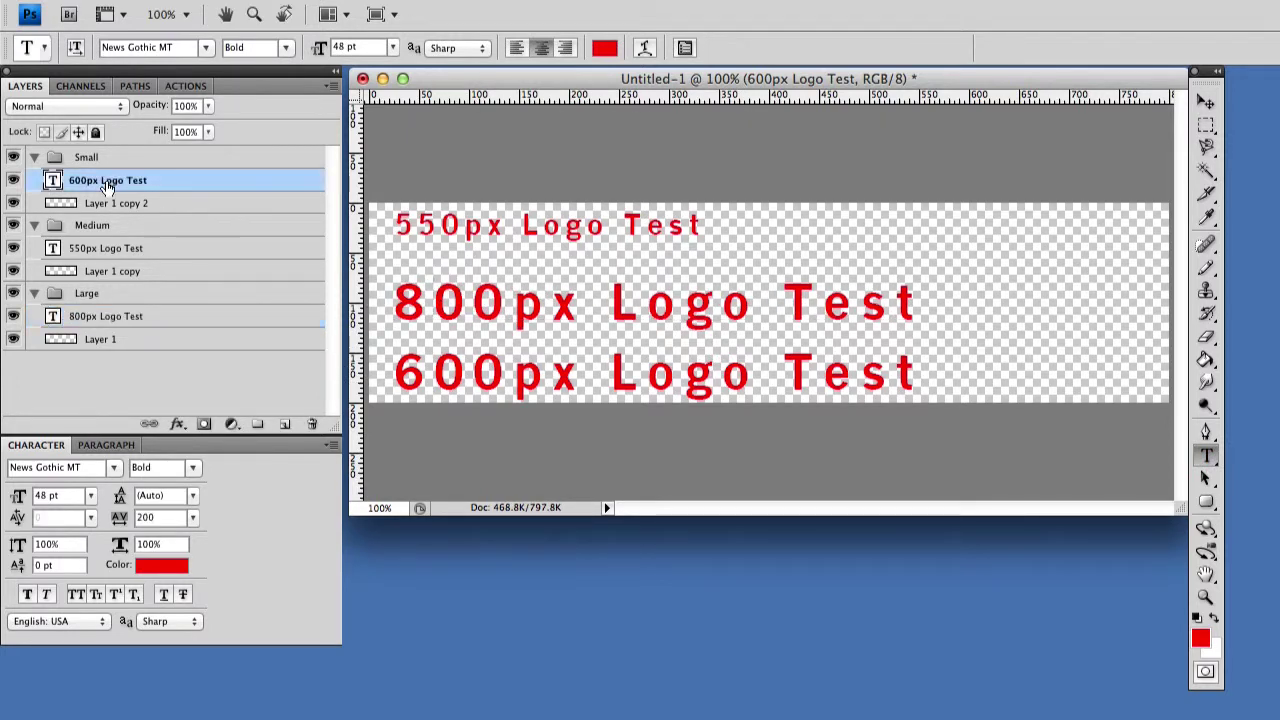
{"action": "left_click", "coordinate": [586, 375]}
{"action": "left_click_drag", "start_coordinate": [586, 375], "coordinate": [920, 388]}
{"action": "key", "text": "BackSpace"}
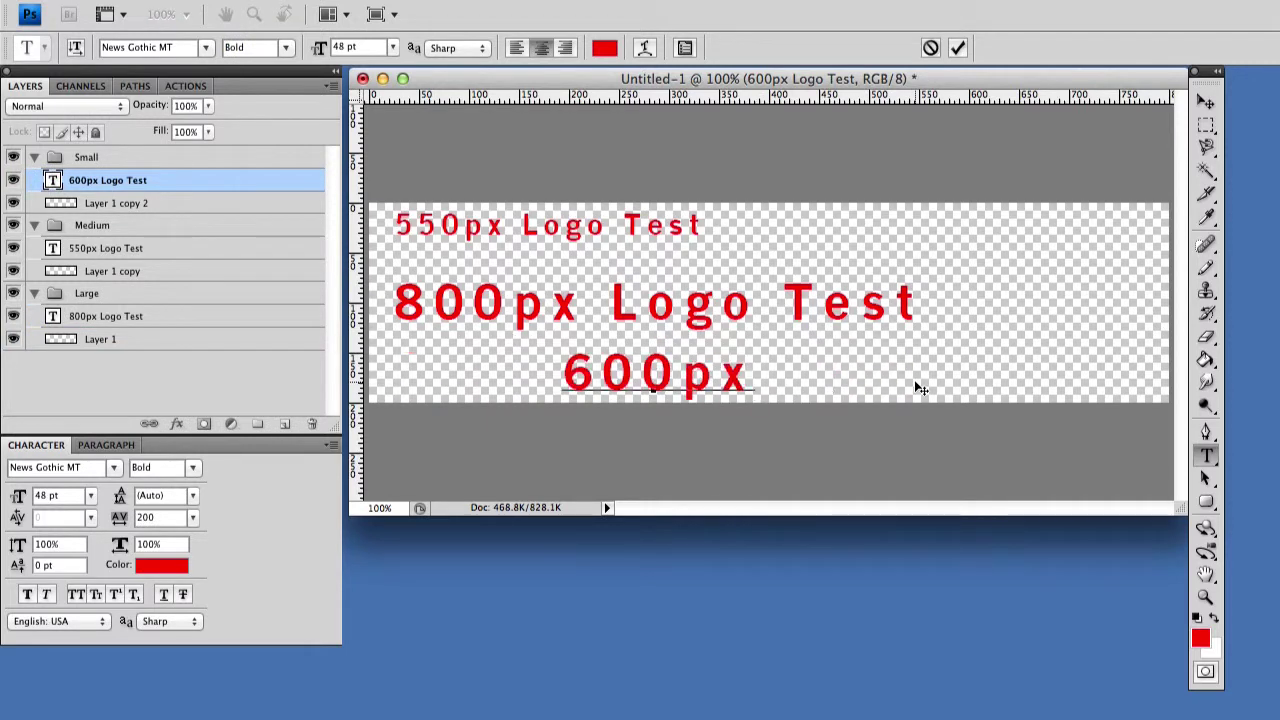
{"action": "left_click", "coordinate": [600, 378]}
{"action": "left_click_drag", "start_coordinate": [641, 377], "coordinate": [577, 376]}
{"action": "type", "text": "37"}
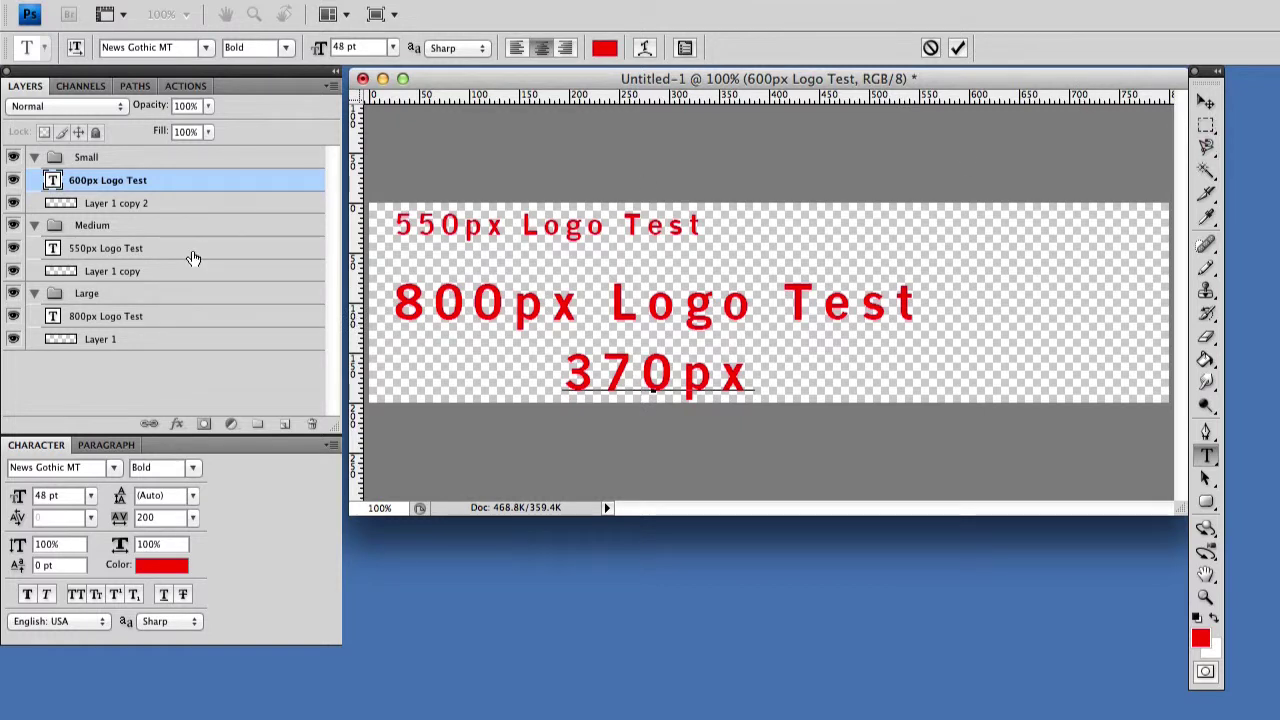
Scale the 370px text to about 35.7%, nudge it down, and apply the transform
{"action": "left_click", "coordinate": [118, 162]}
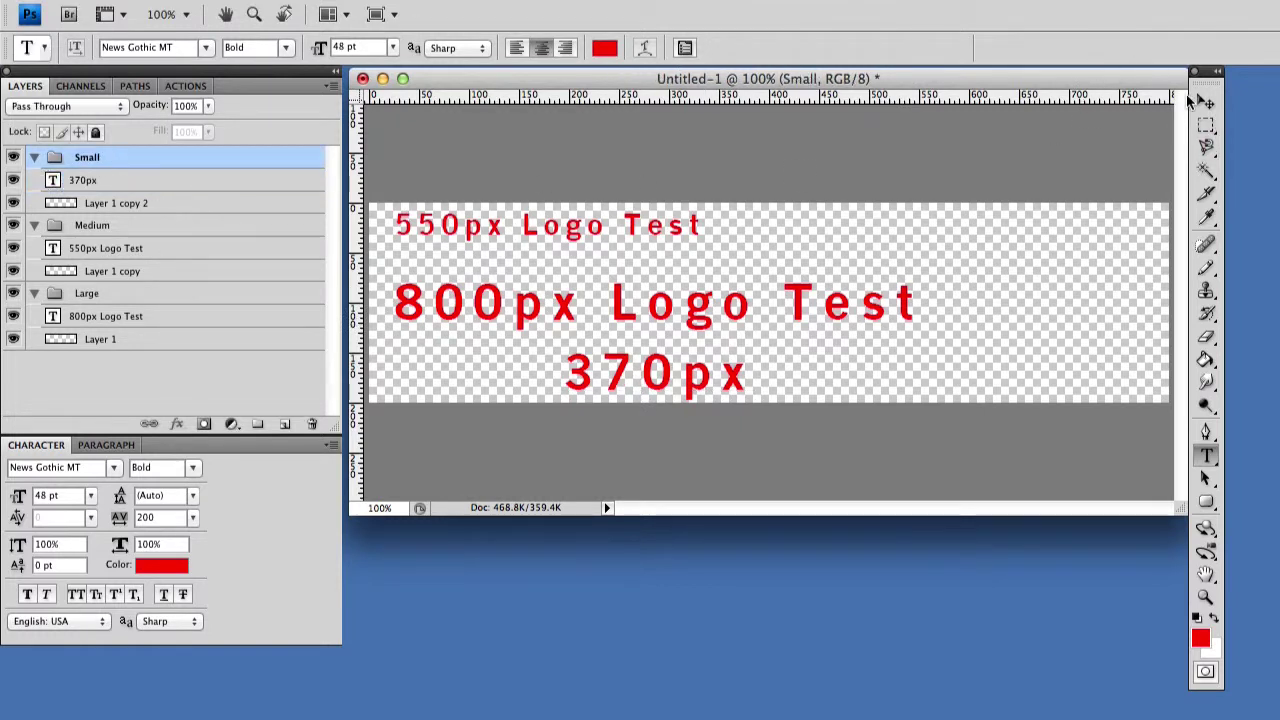
{"action": "left_click", "coordinate": [1206, 102]}
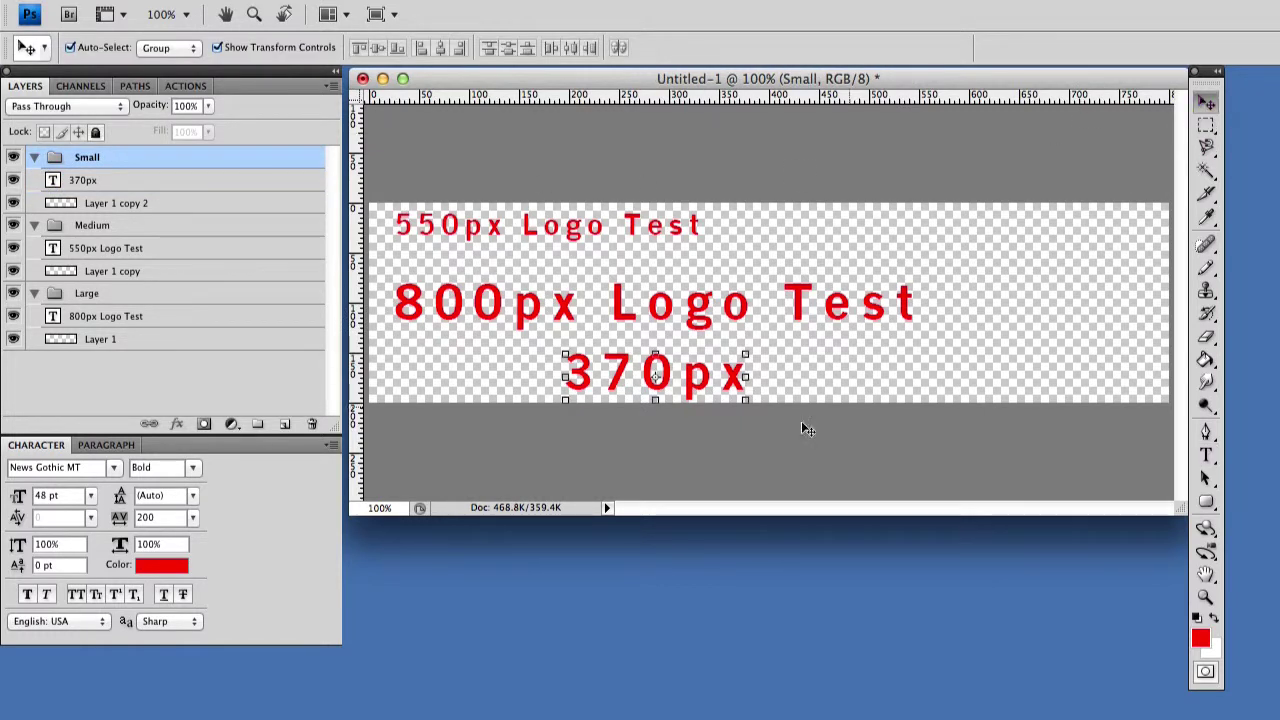
{"action": "left_click", "coordinate": [746, 401]}
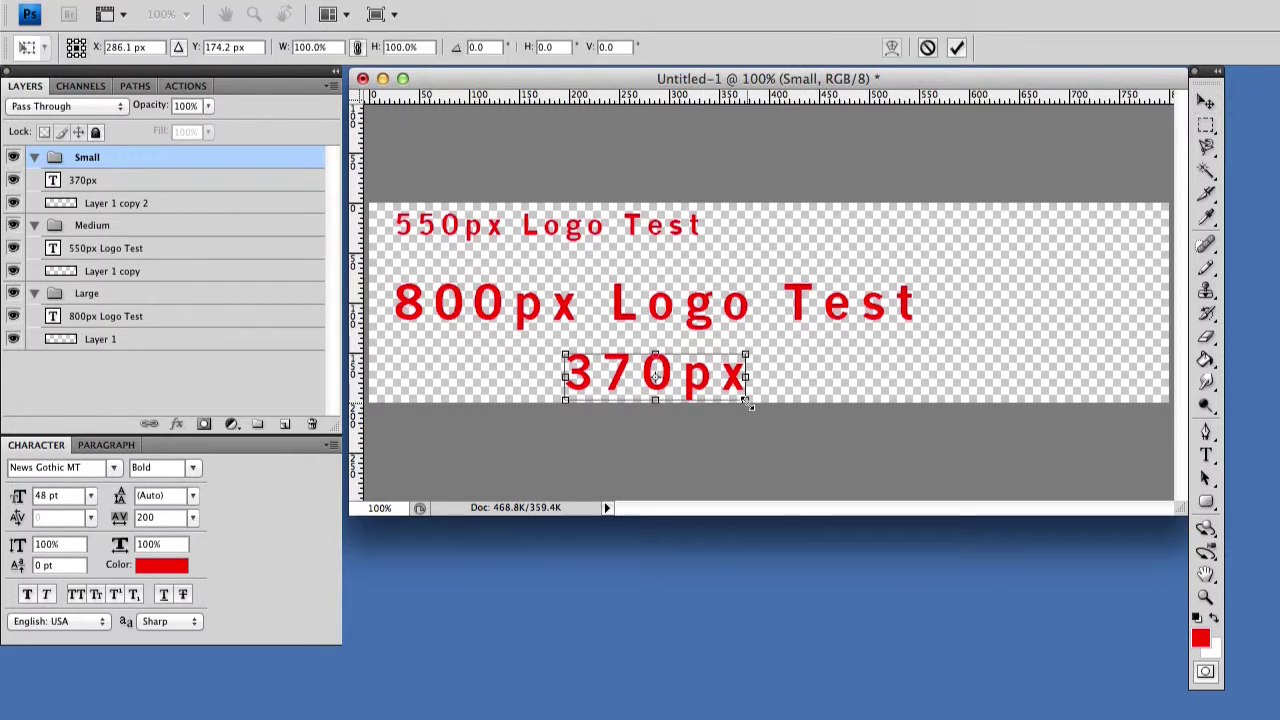
{"action": "left_click_drag", "start_coordinate": [746, 401], "coordinate": [623, 399]}
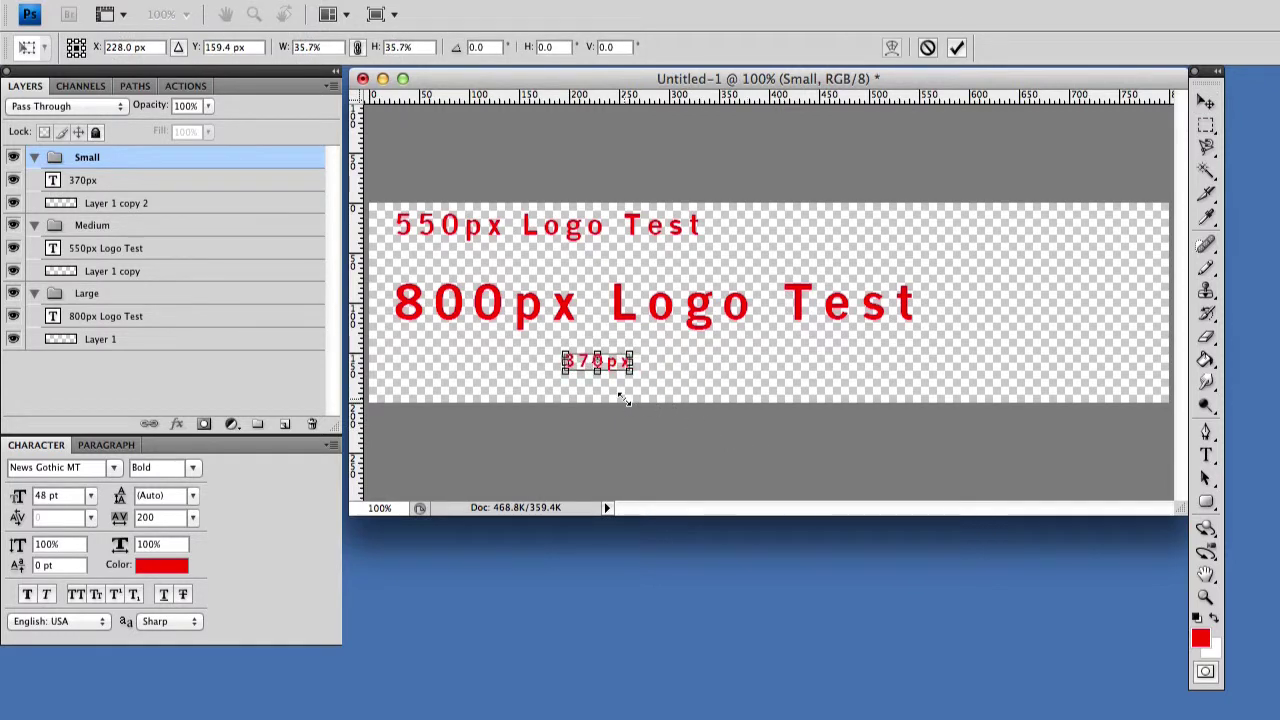
{"action": "key", "text": "Down"}
{"action": "key", "text": "Down"}
{"action": "key", "text": "Down"}
{"action": "key", "text": "Down"}
{"action": "key", "text": "Down"}
{"action": "key", "text": "Down"}
{"action": "key", "text": "Down"}
{"action": "key", "text": "Down"}
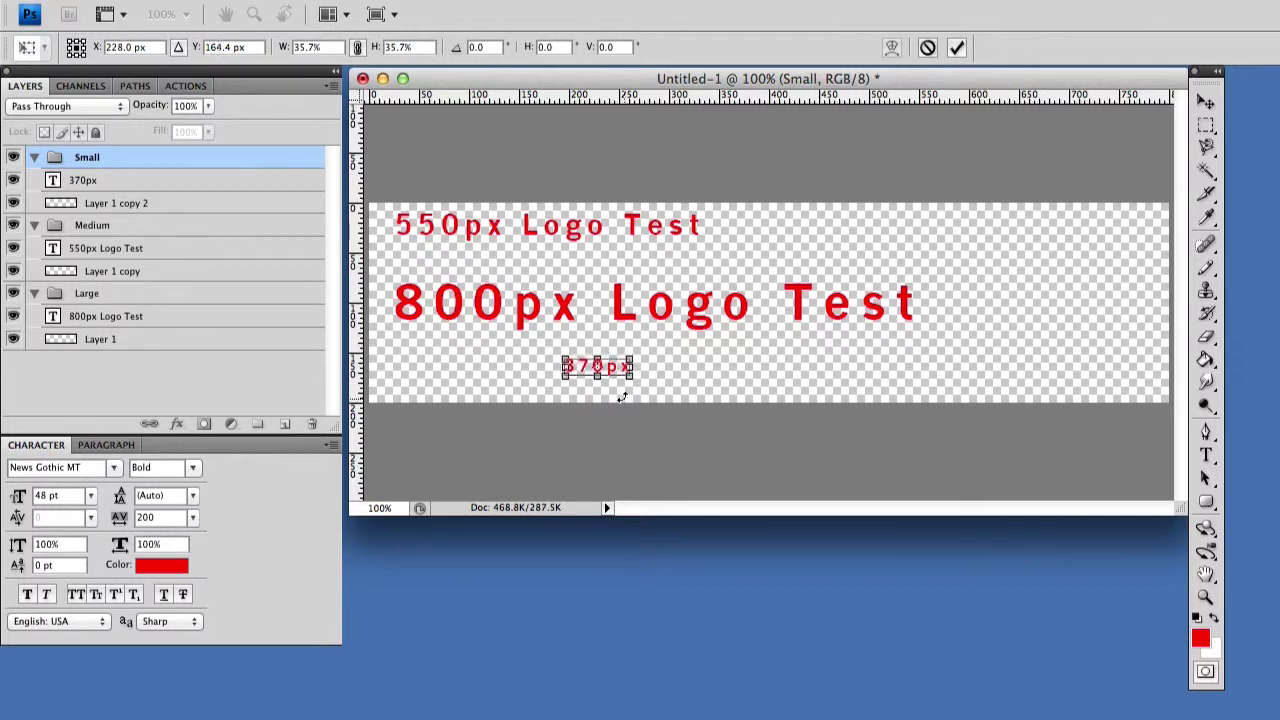
{"action": "key", "text": "Down"}
{"action": "key", "text": "Down"}
{"action": "key", "text": "Down"}
{"action": "key", "text": "Down"}
{"action": "key", "text": "Down"}
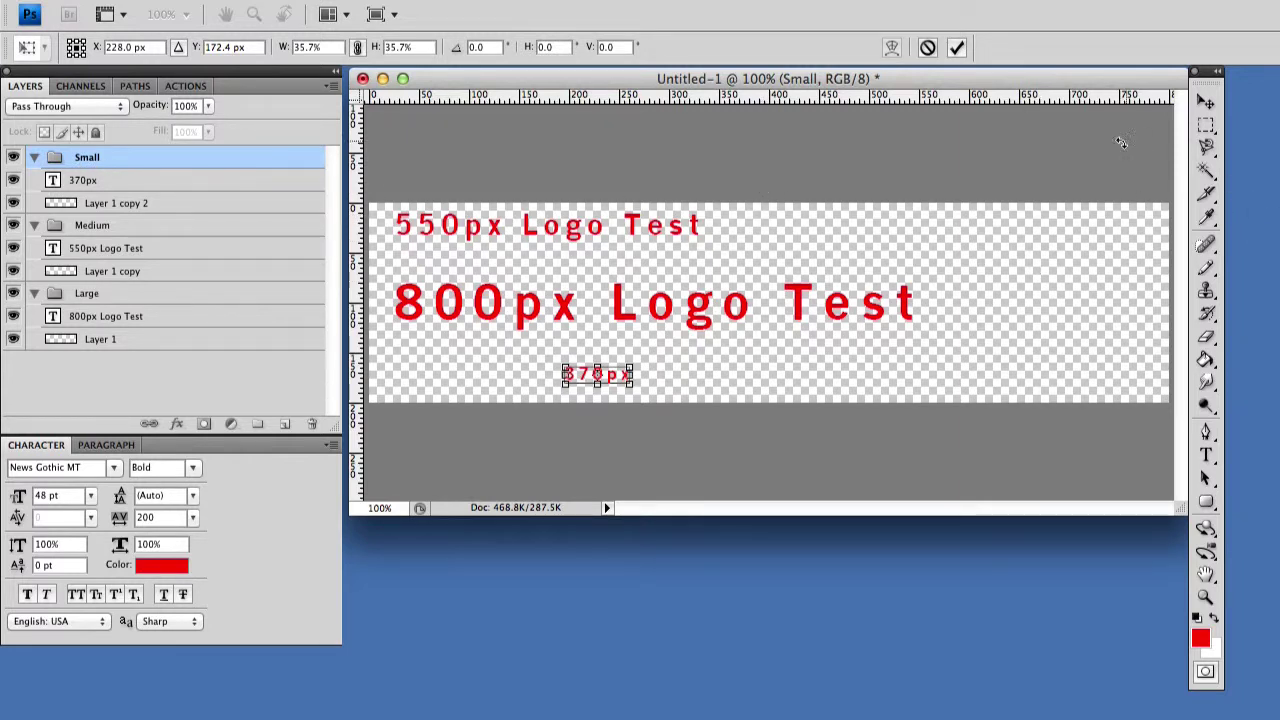
{"action": "key", "text": "Return"}
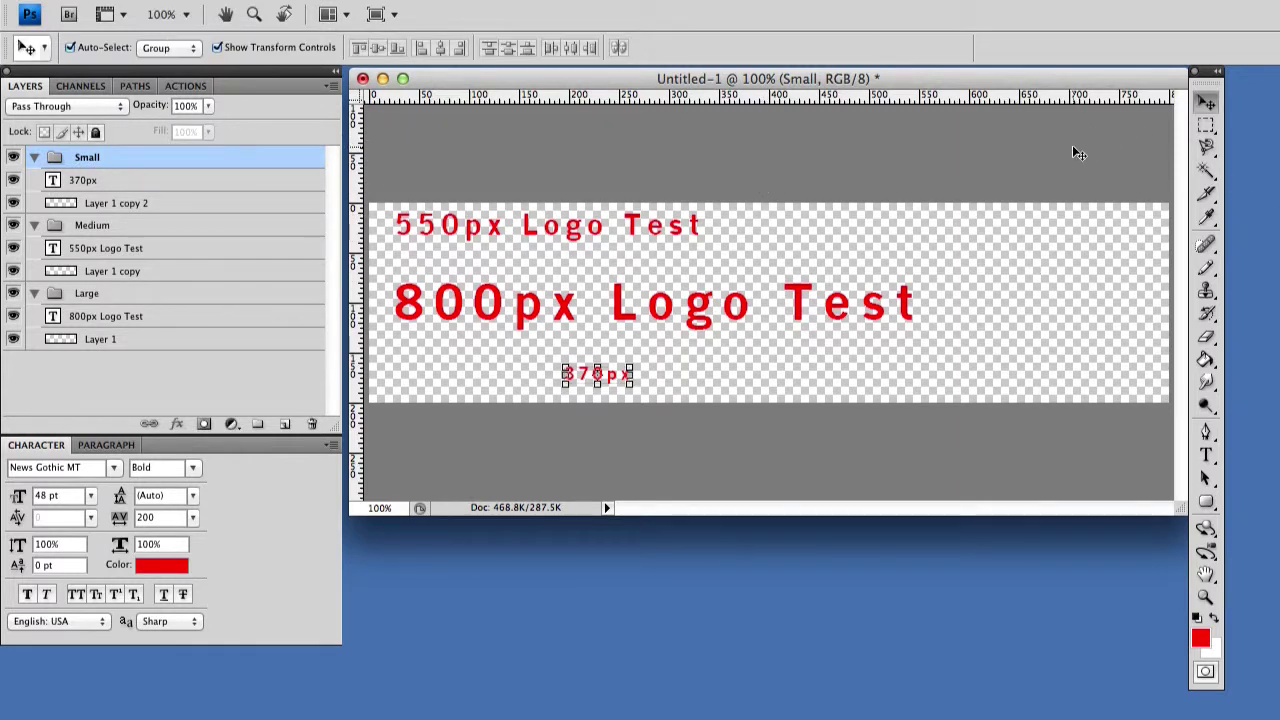
With the Slice tool, draw slices around the 550px Logo Test, 800px Logo Test and 370px texts
{"action": "left_click", "coordinate": [1216, 202]}
{"action": "left_click_drag", "start_coordinate": [1218, 202], "coordinate": [1252, 191]}
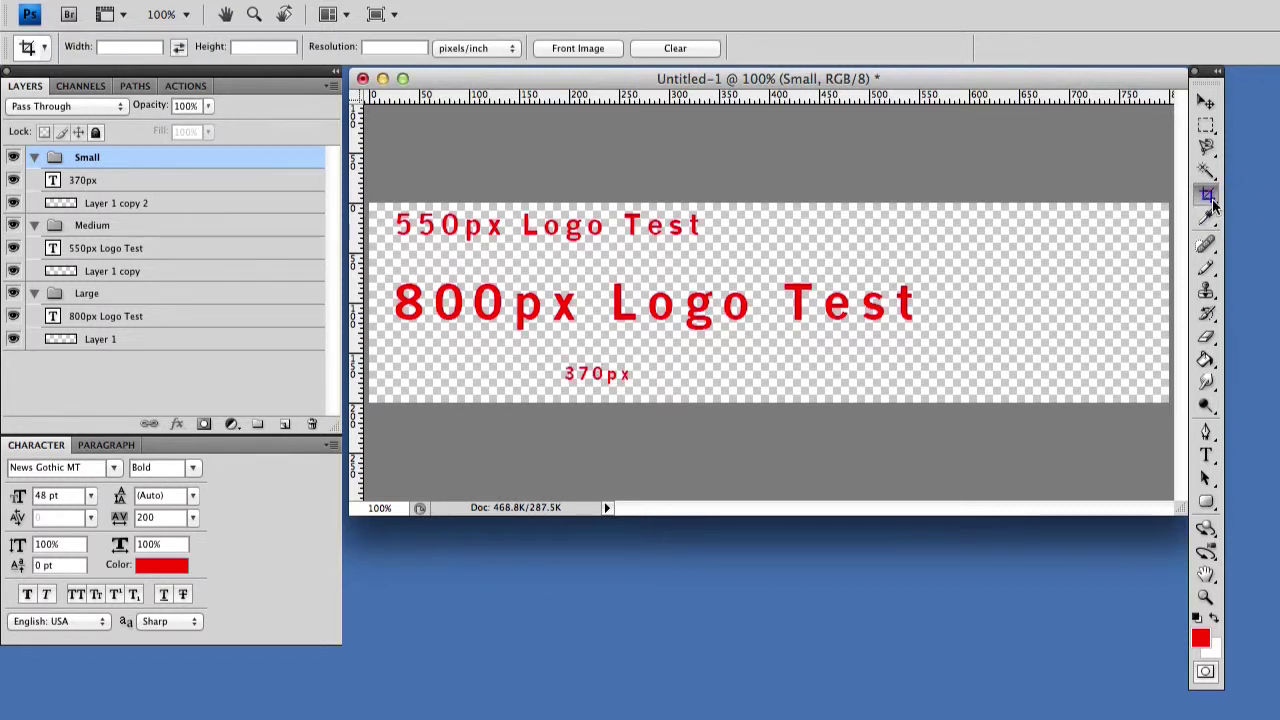
{"action": "left_click_drag", "start_coordinate": [1213, 203], "coordinate": [1262, 209]}
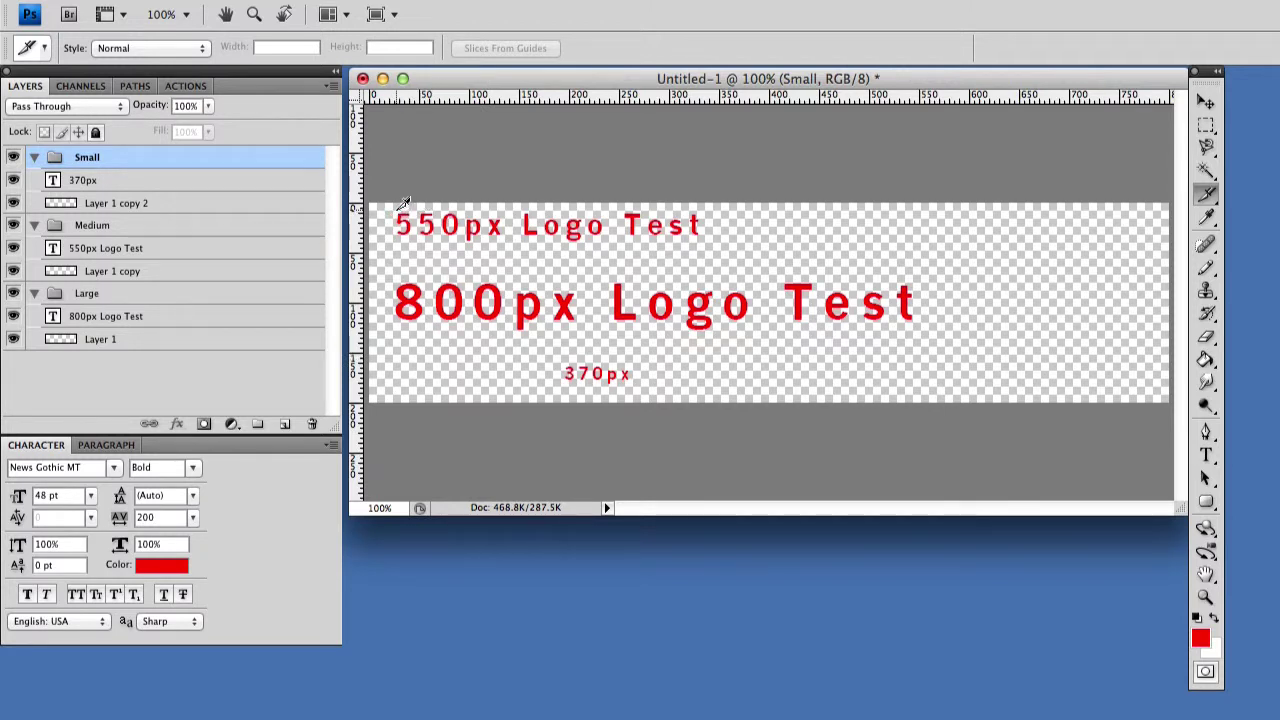
{"action": "left_click_drag", "start_coordinate": [396, 204], "coordinate": [708, 236]}
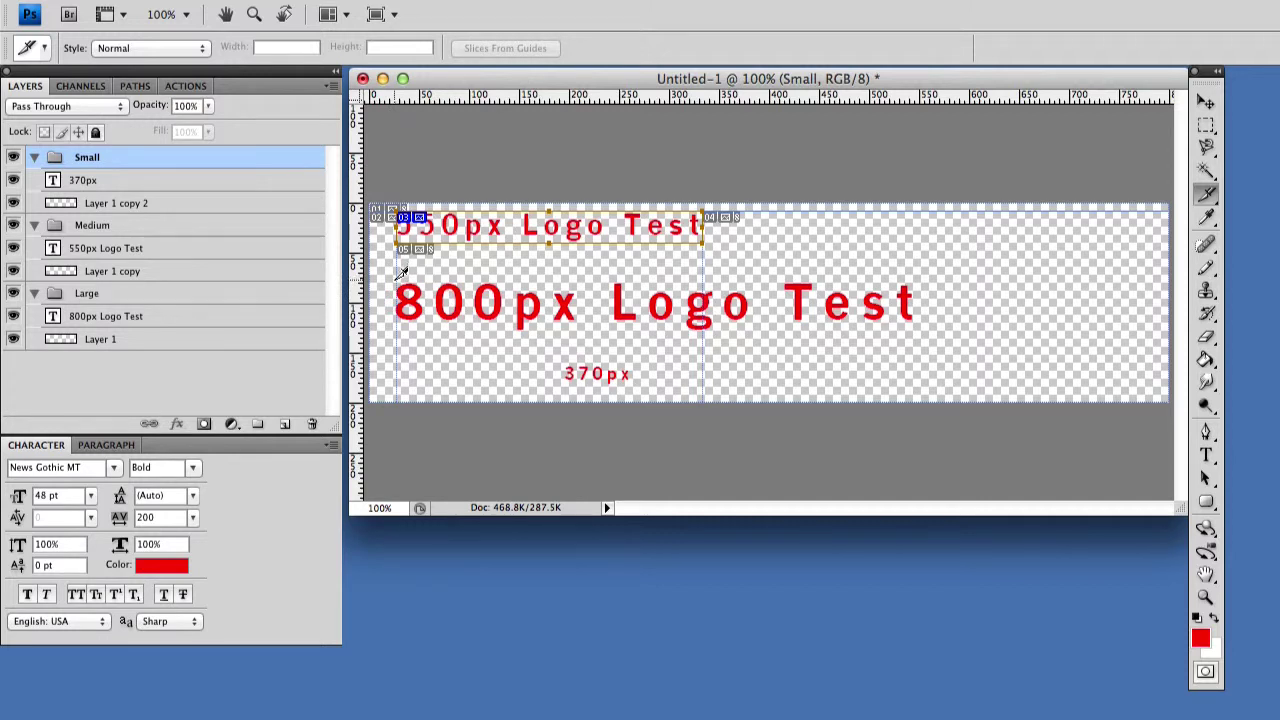
{"action": "mouse_move", "coordinate": [398, 250]}
{"action": "left_mouse_down"}
{"action": "mouse_move", "coordinate": [931, 289]}
{"action": "mouse_move", "coordinate": [924, 326]}
{"action": "left_mouse_up"}
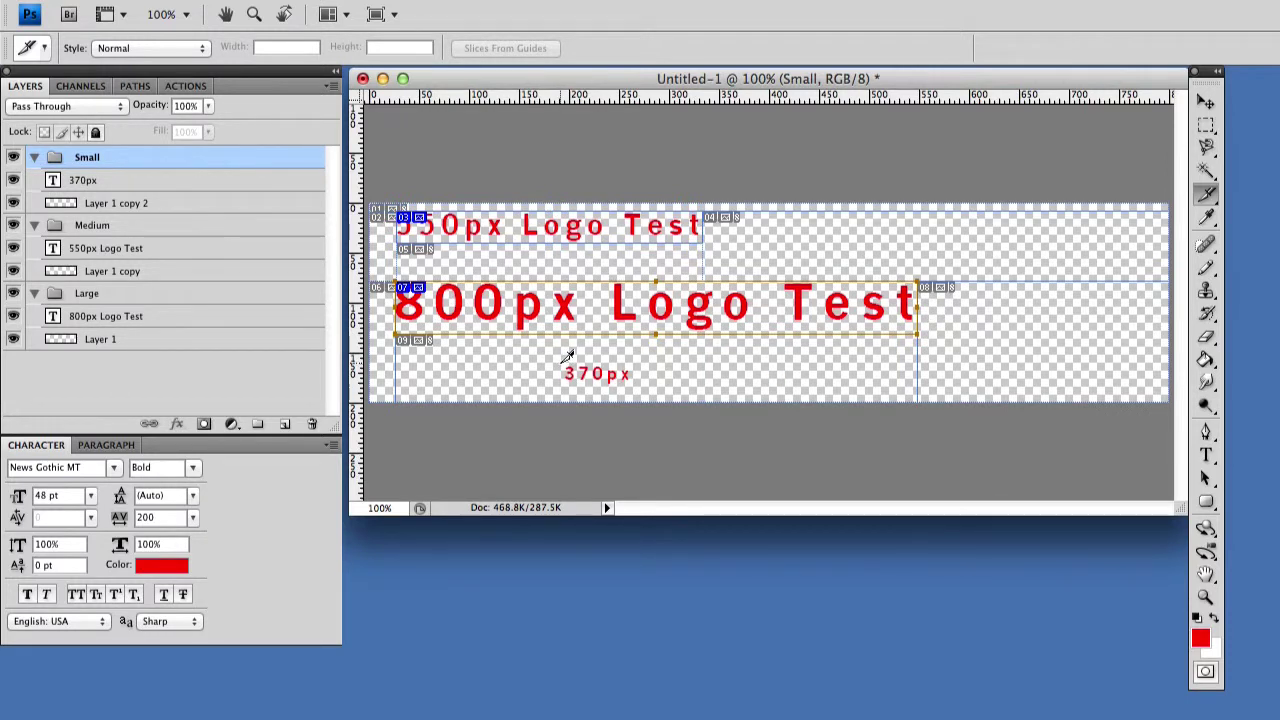
{"action": "left_click_drag", "start_coordinate": [561, 366], "coordinate": [640, 386]}
{"action": "left_click", "coordinate": [160, 0]}
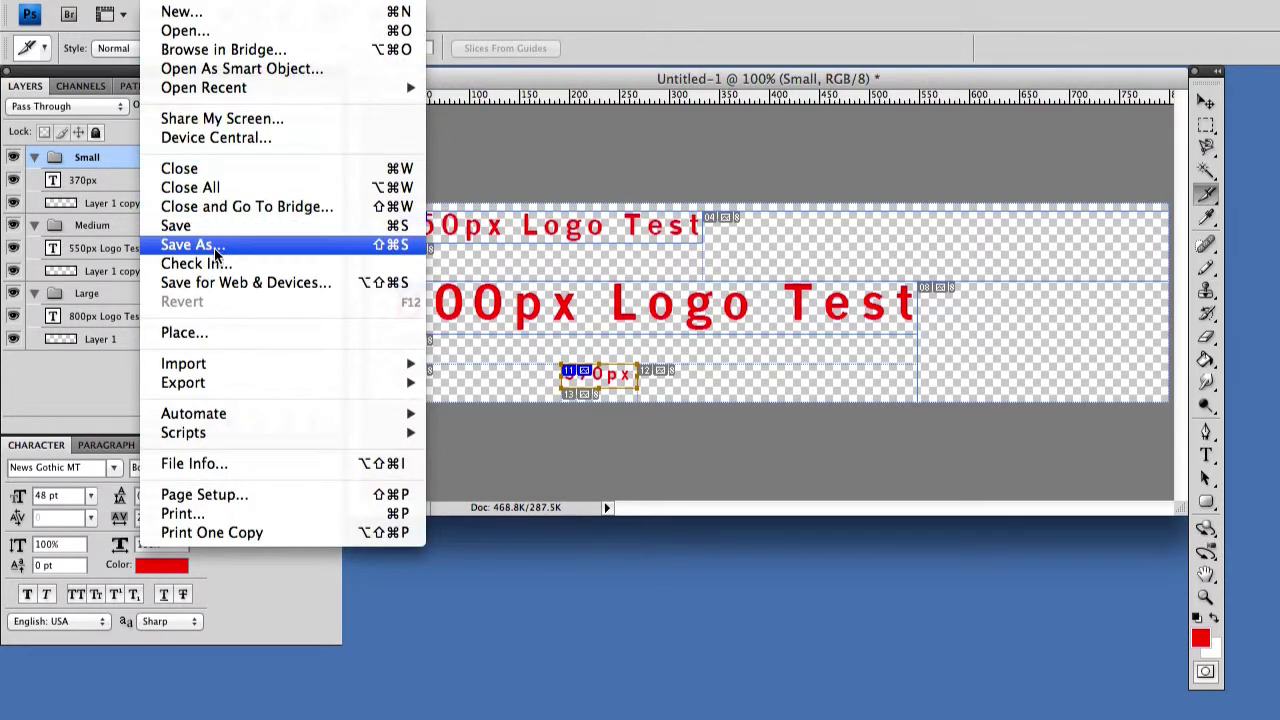
Save as SimpleResponsiveLogo.psd in Desktop > ResponsiveSimple, accepting the compatibility options
{"action": "left_click", "coordinate": [248, 230]}
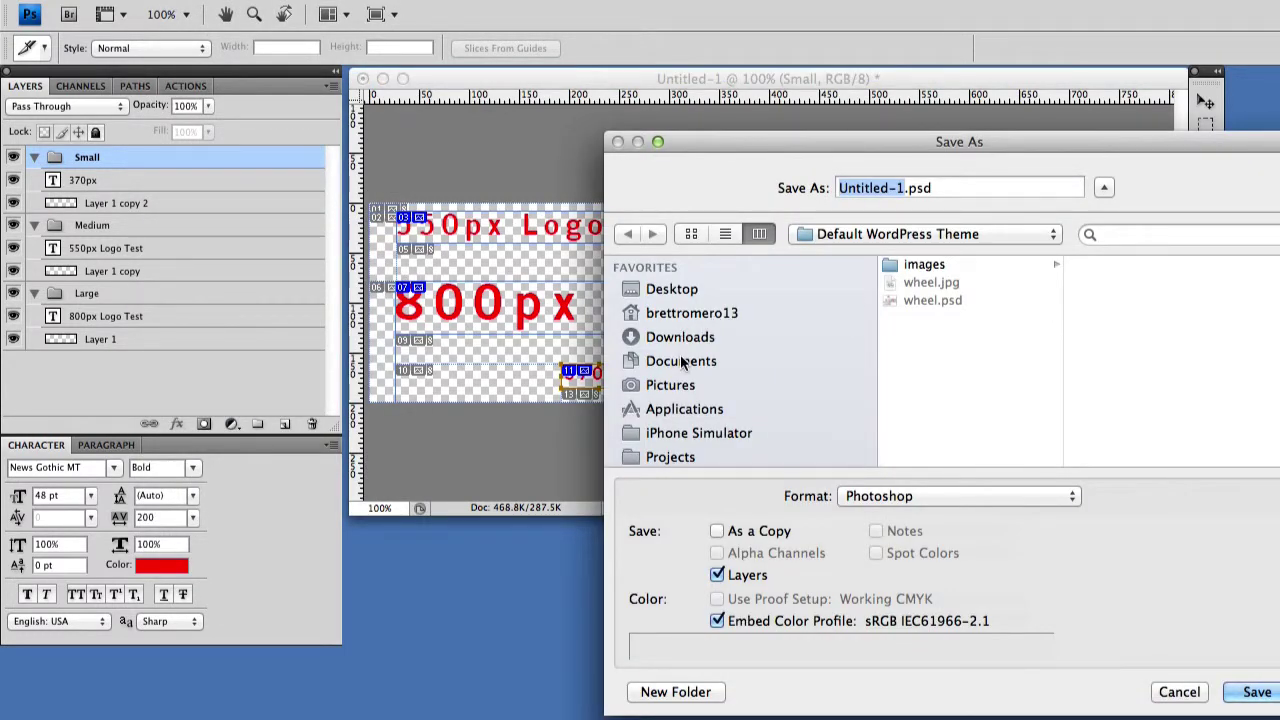
{"action": "left_click", "coordinate": [676, 290]}
{"action": "left_click", "coordinate": [992, 392]}
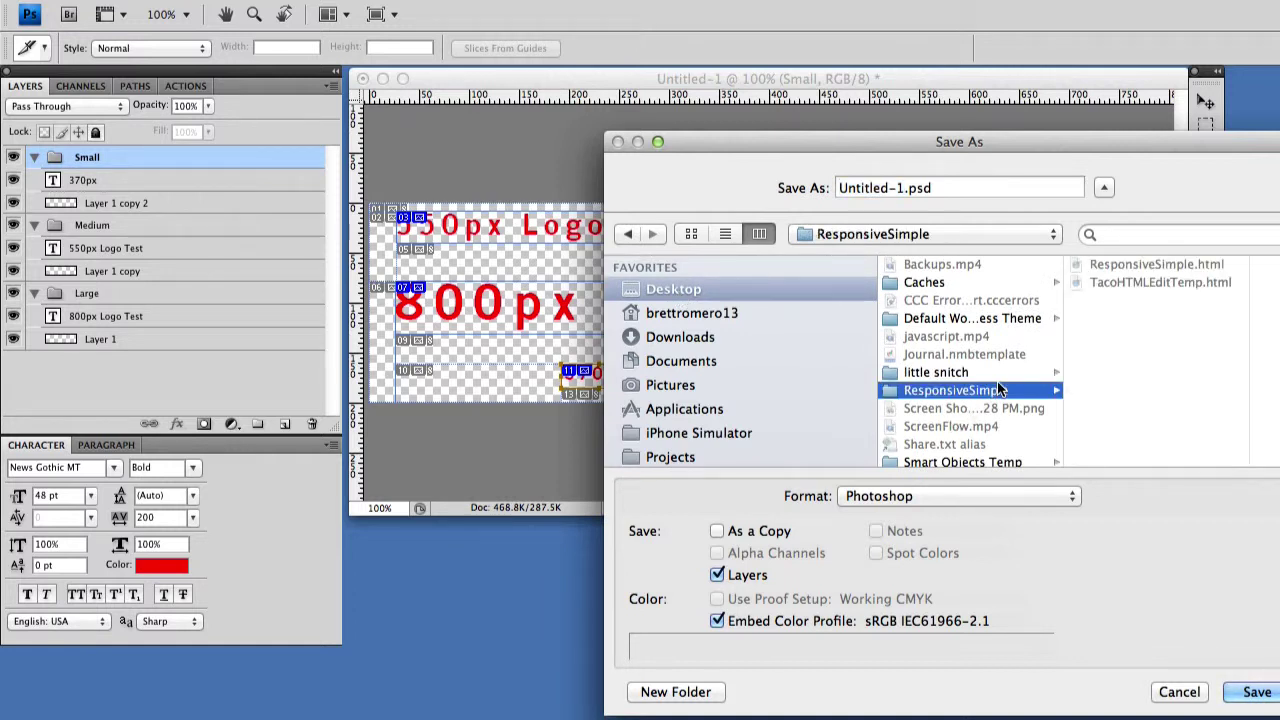
{"action": "left_click_drag", "start_coordinate": [903, 188], "coordinate": [798, 186]}
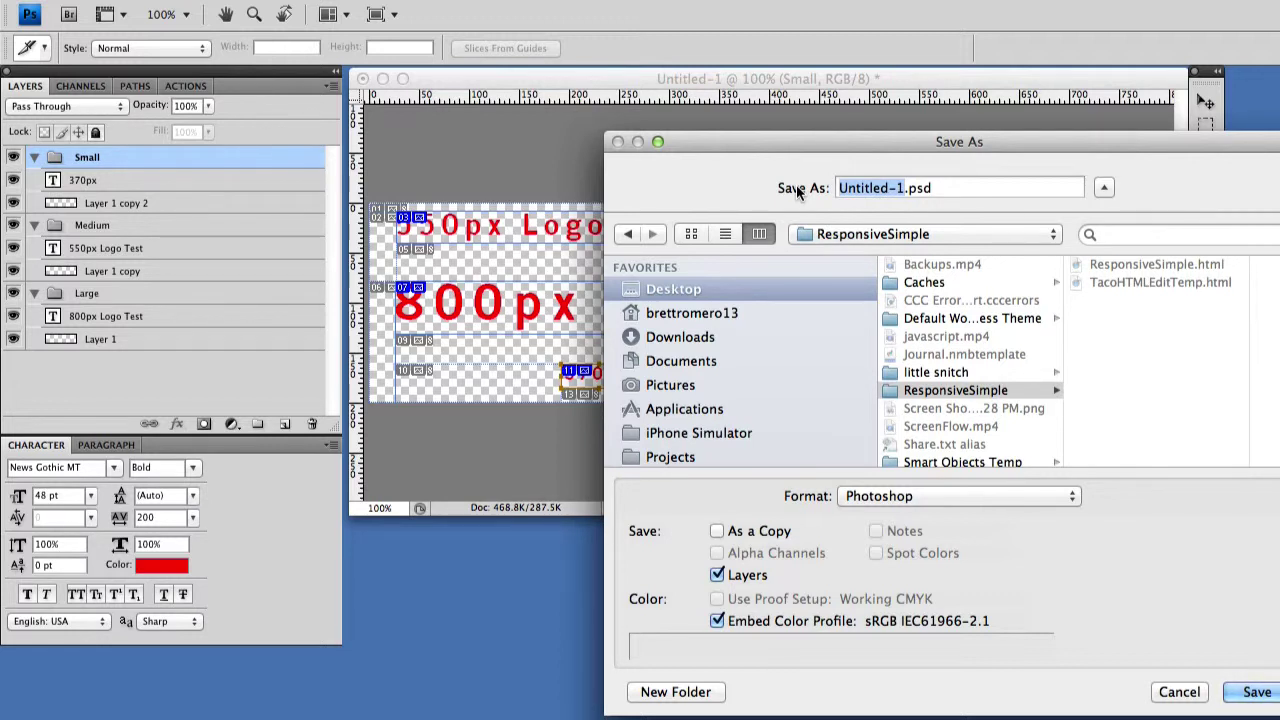
{"action": "type", "text": "Simple"}
{"action": "type", "text": "ResponsiveL"}
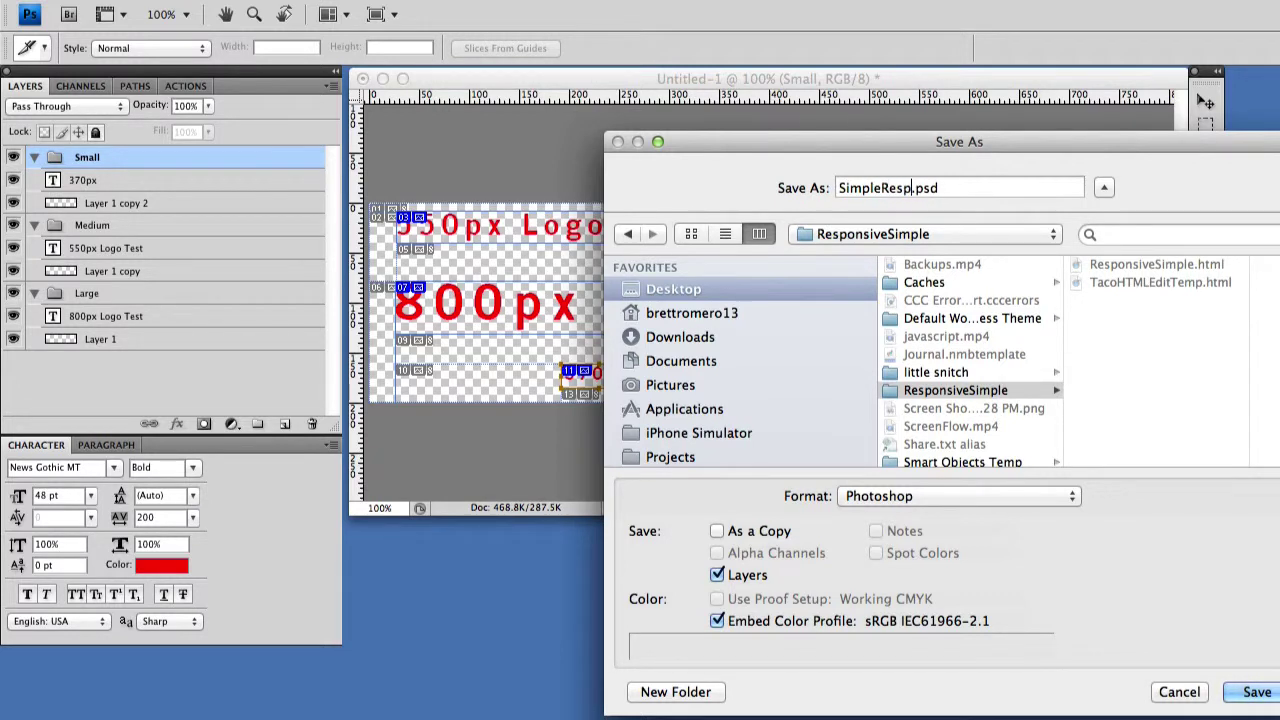
{"action": "type", "text": "ogo"}
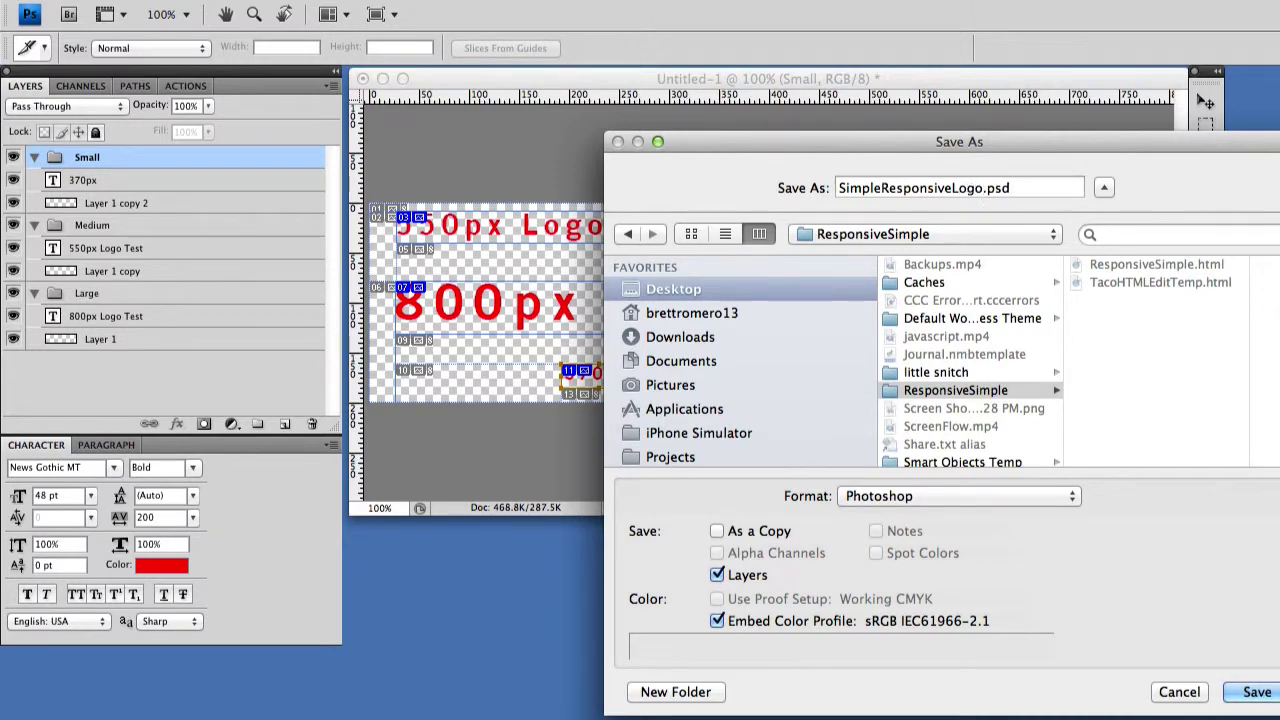
{"action": "left_click", "coordinate": [1252, 692]}
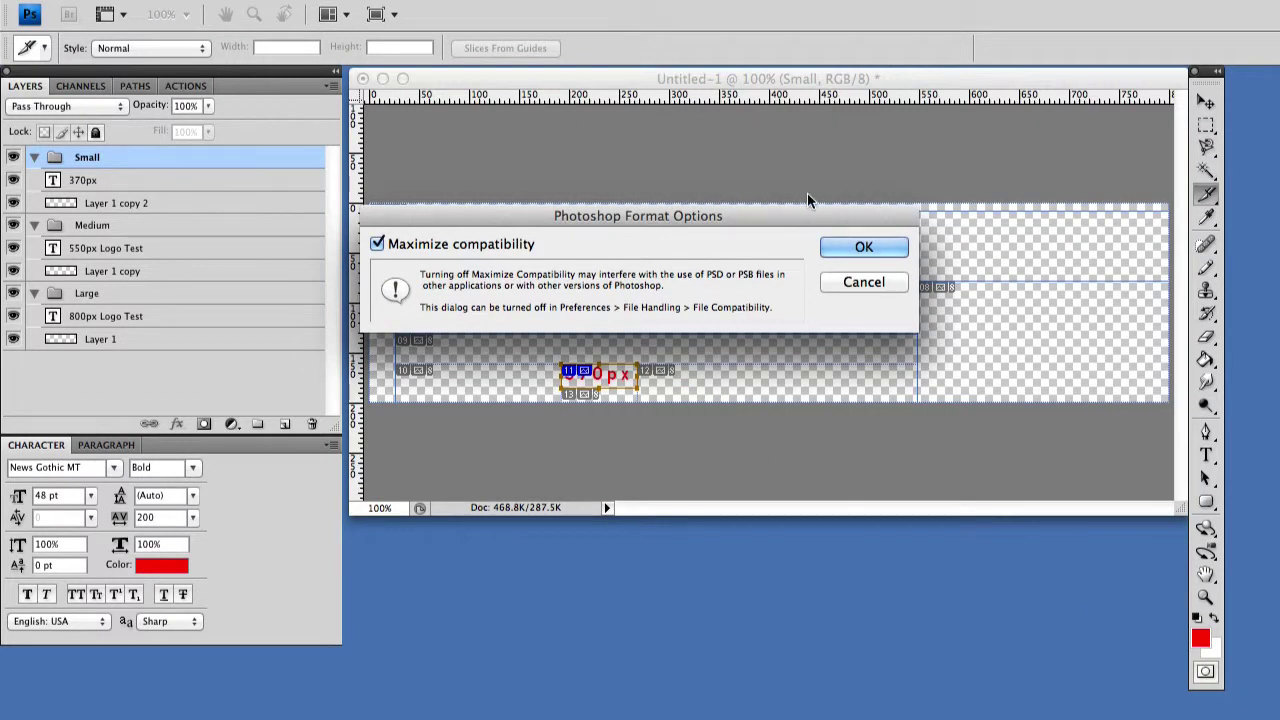
{"action": "left_click", "coordinate": [865, 246]}
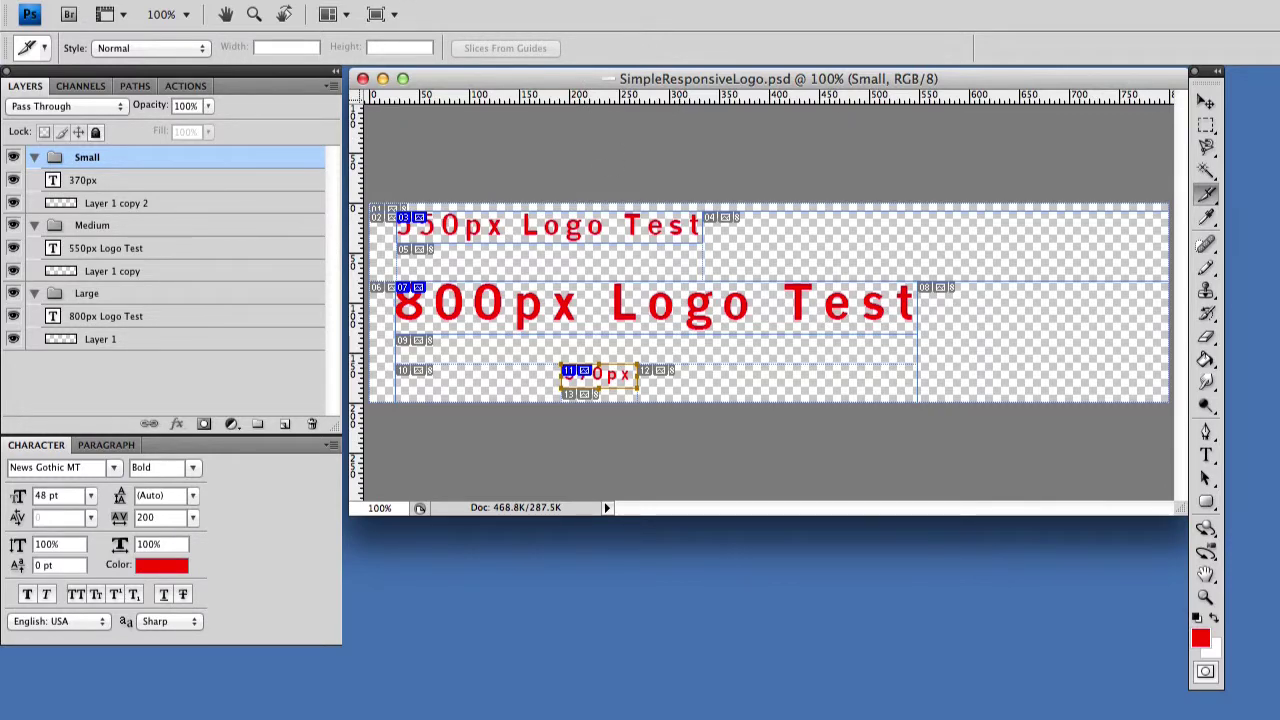
{"action": "left_click", "coordinate": [165, 0]}
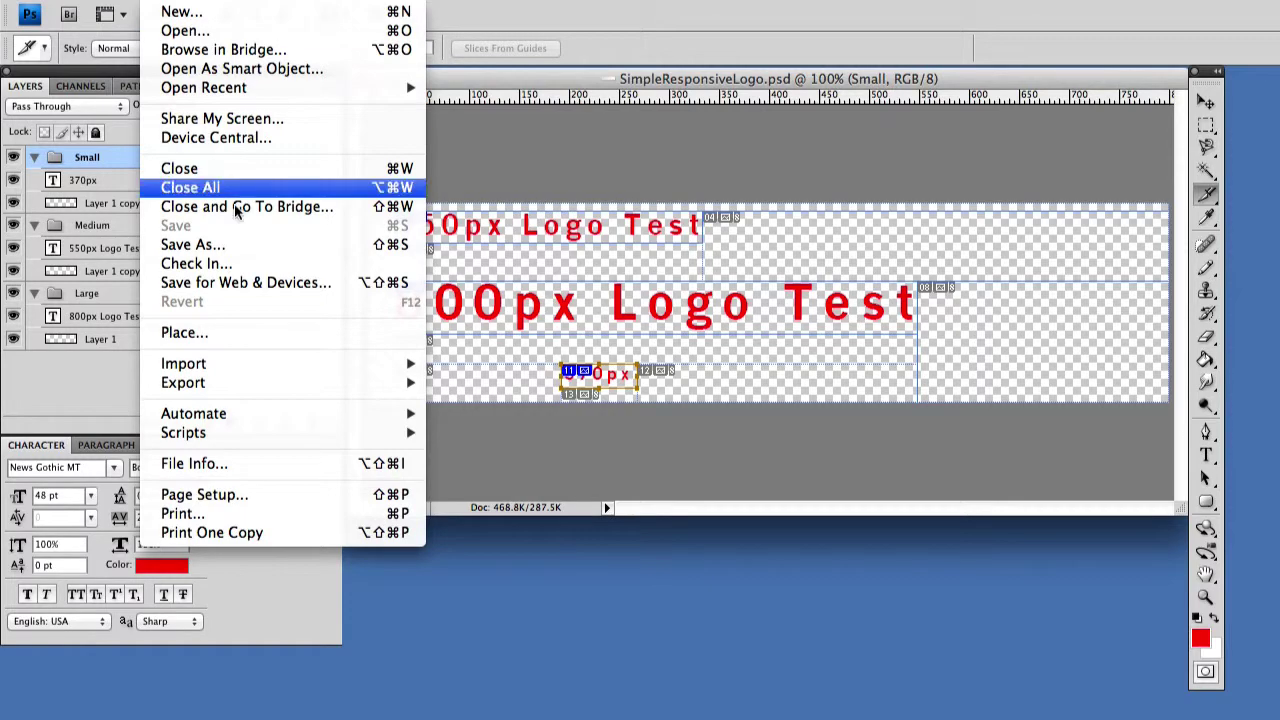
{"action": "left_click", "coordinate": [264, 280]}
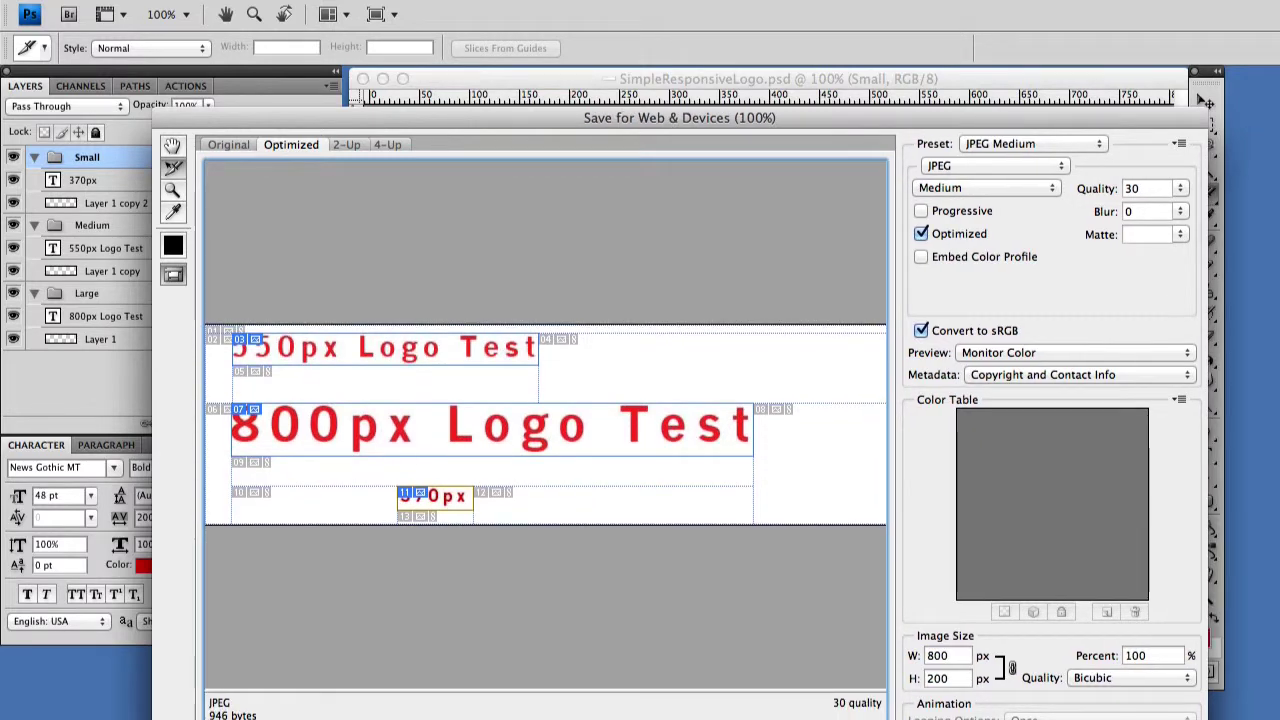
{"action": "left_click_drag", "start_coordinate": [629, 117], "coordinate": [609, 28]}
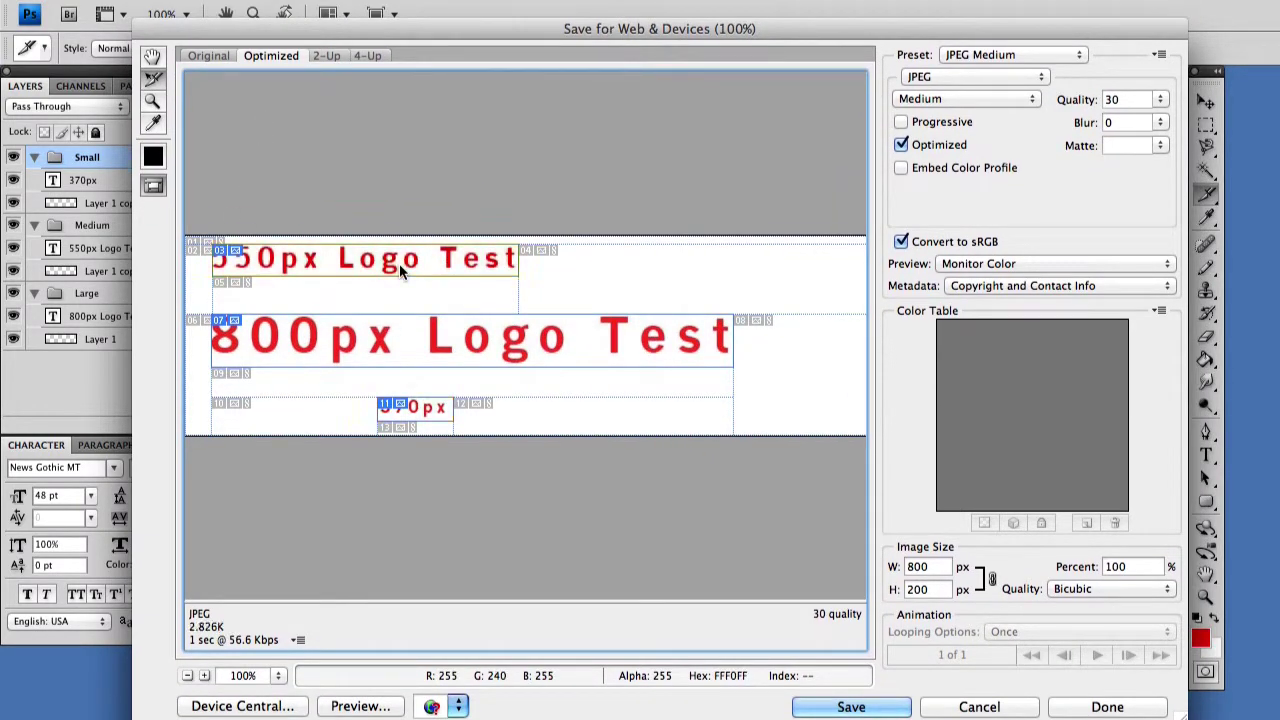
{"action": "left_click", "coordinate": [538, 346]}
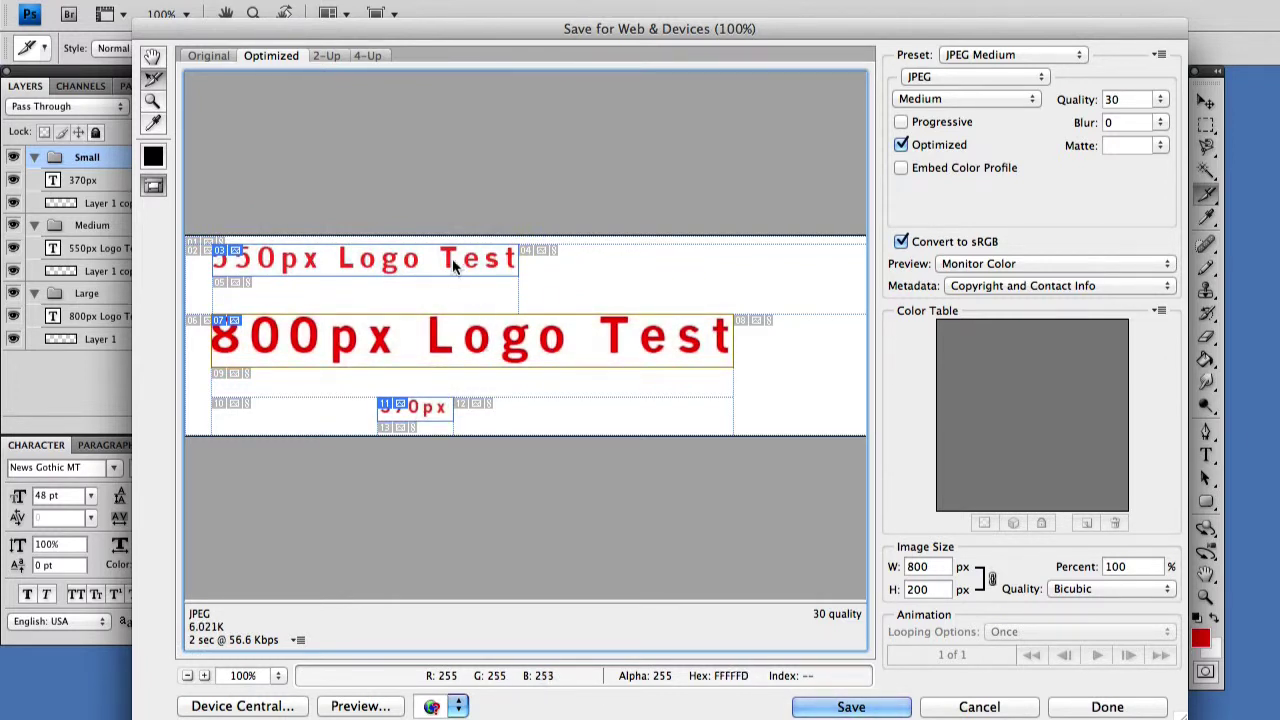
{"action": "left_click", "coordinate": [413, 265]}
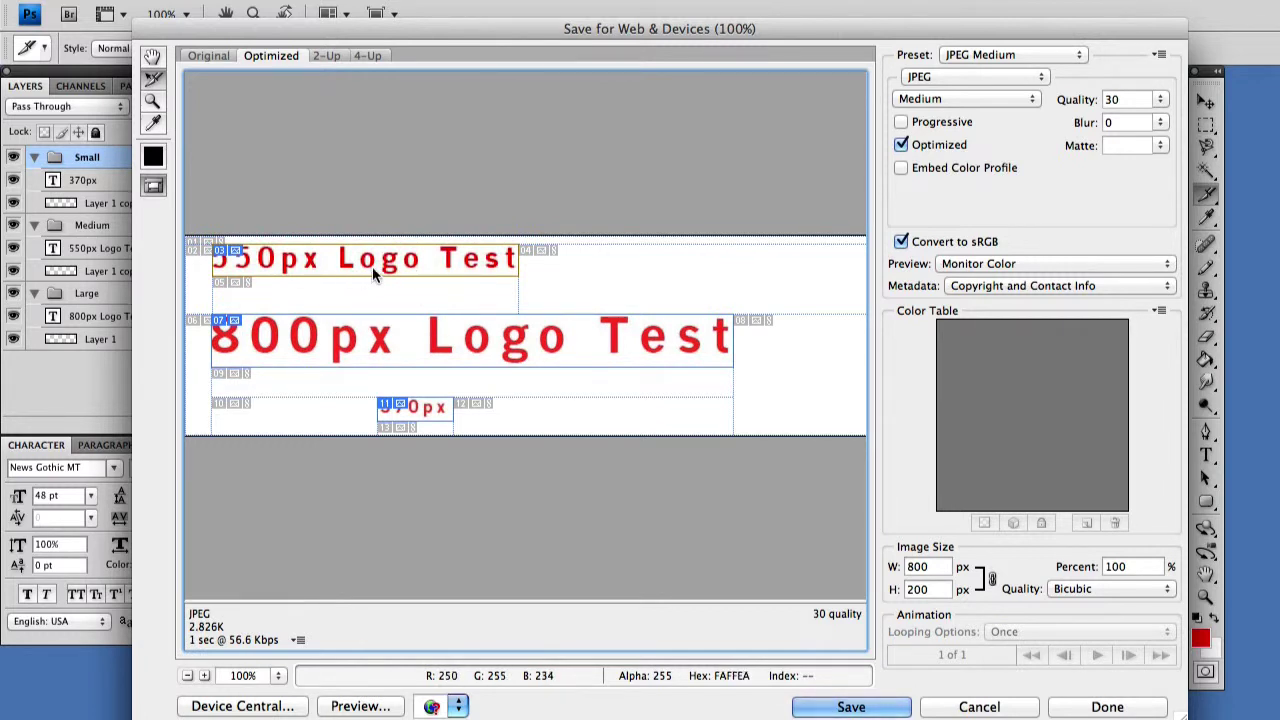
{"action": "left_click", "coordinate": [1029, 54]}
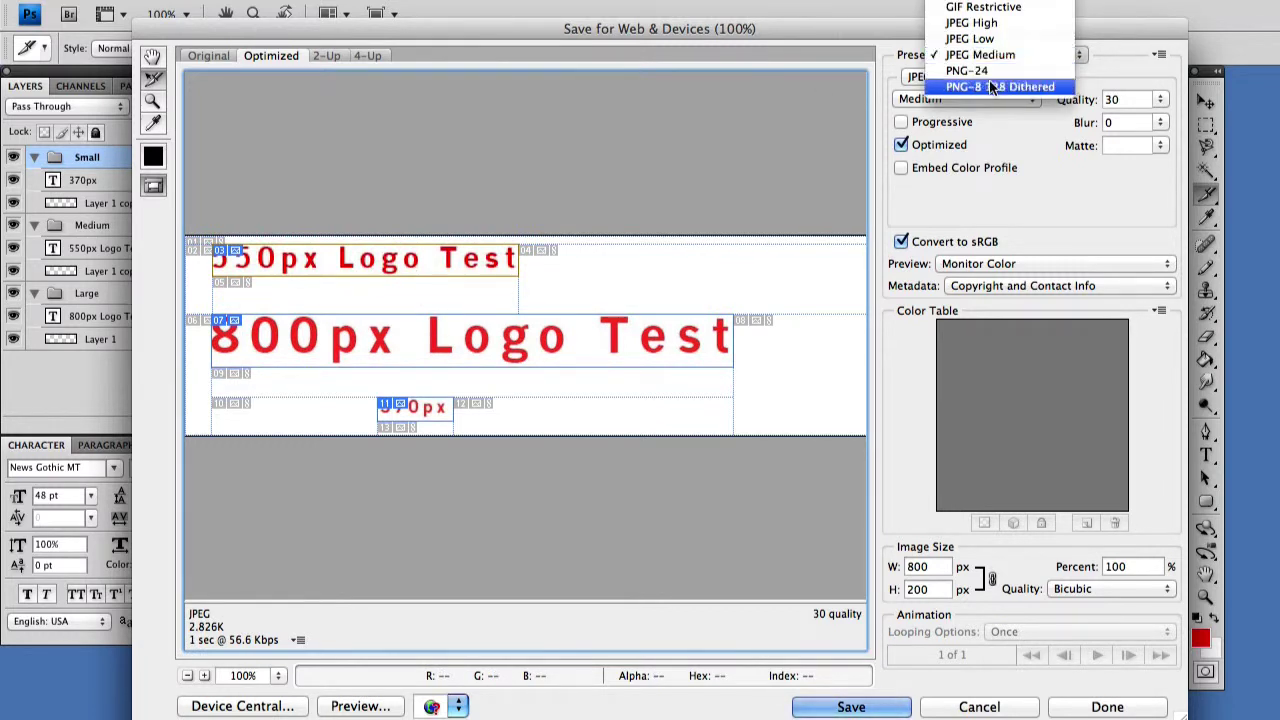
{"action": "left_click", "coordinate": [1007, 70]}
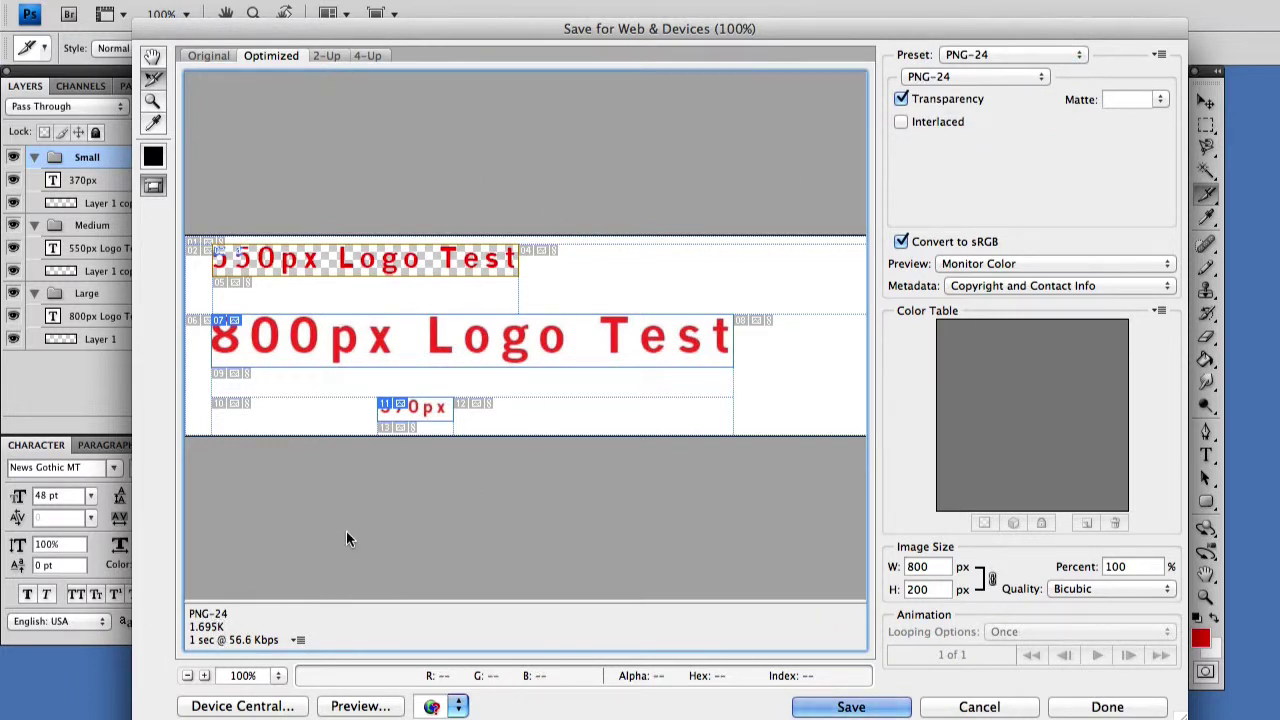
{"action": "left_click", "coordinate": [494, 346]}
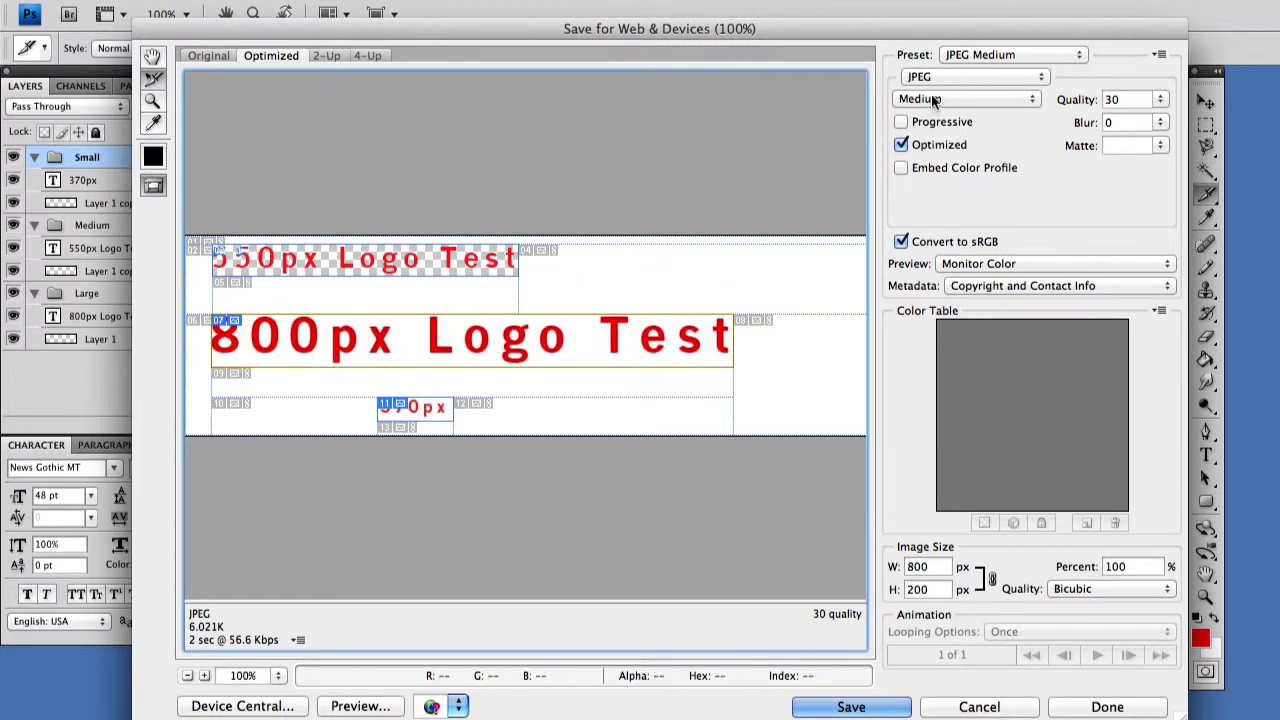
{"action": "left_click", "coordinate": [1004, 56]}
{"action": "left_click", "coordinate": [998, 71]}
{"action": "left_click", "coordinate": [430, 410]}
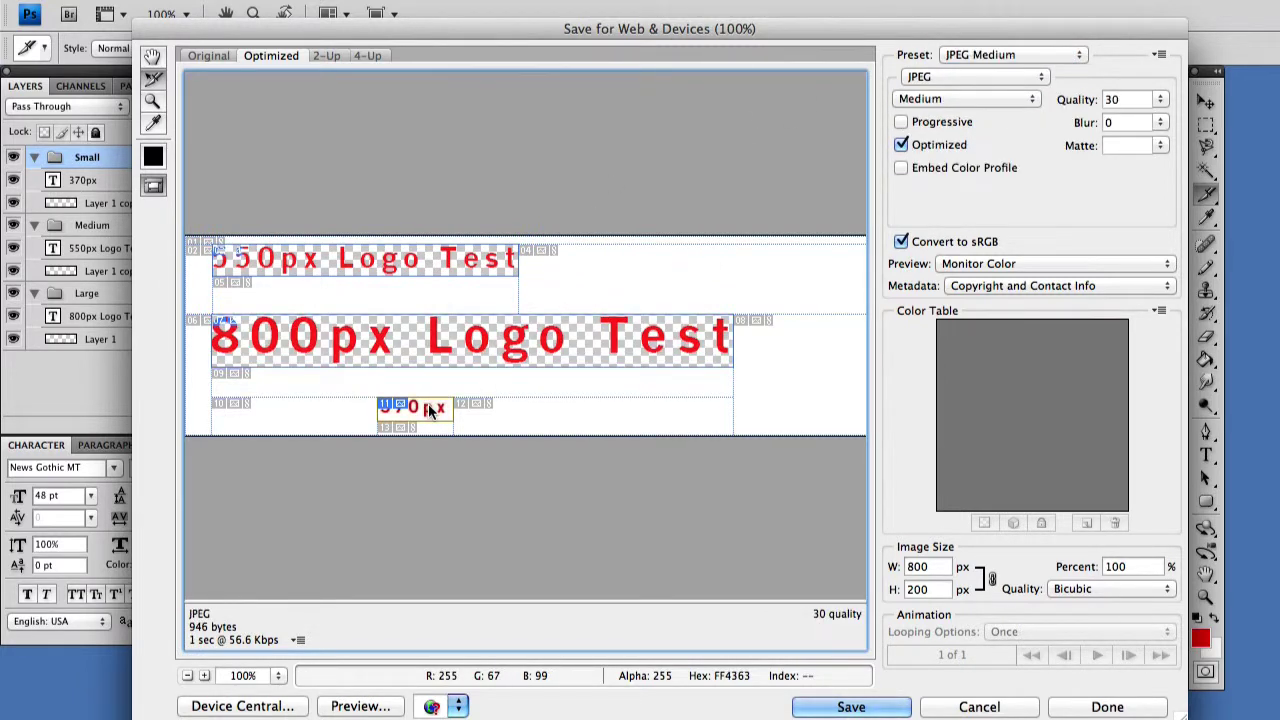
{"action": "left_click", "coordinate": [1022, 55]}
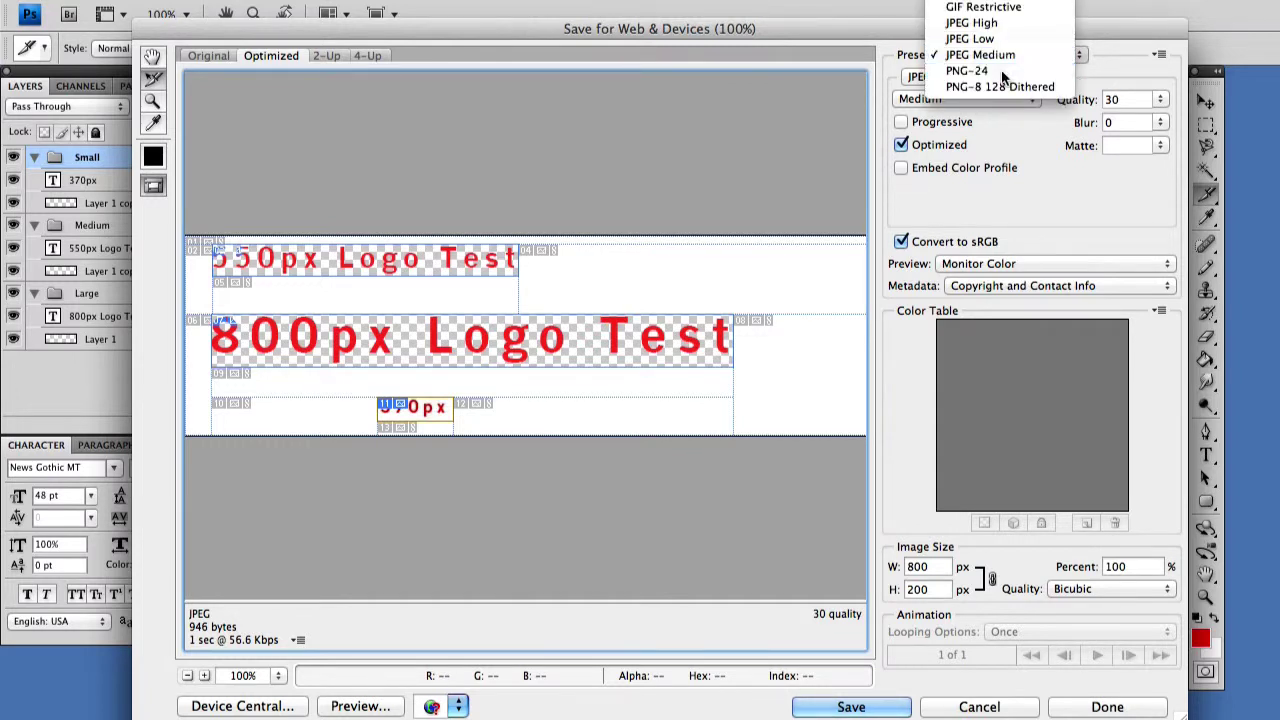
{"action": "left_click", "coordinate": [1001, 69]}
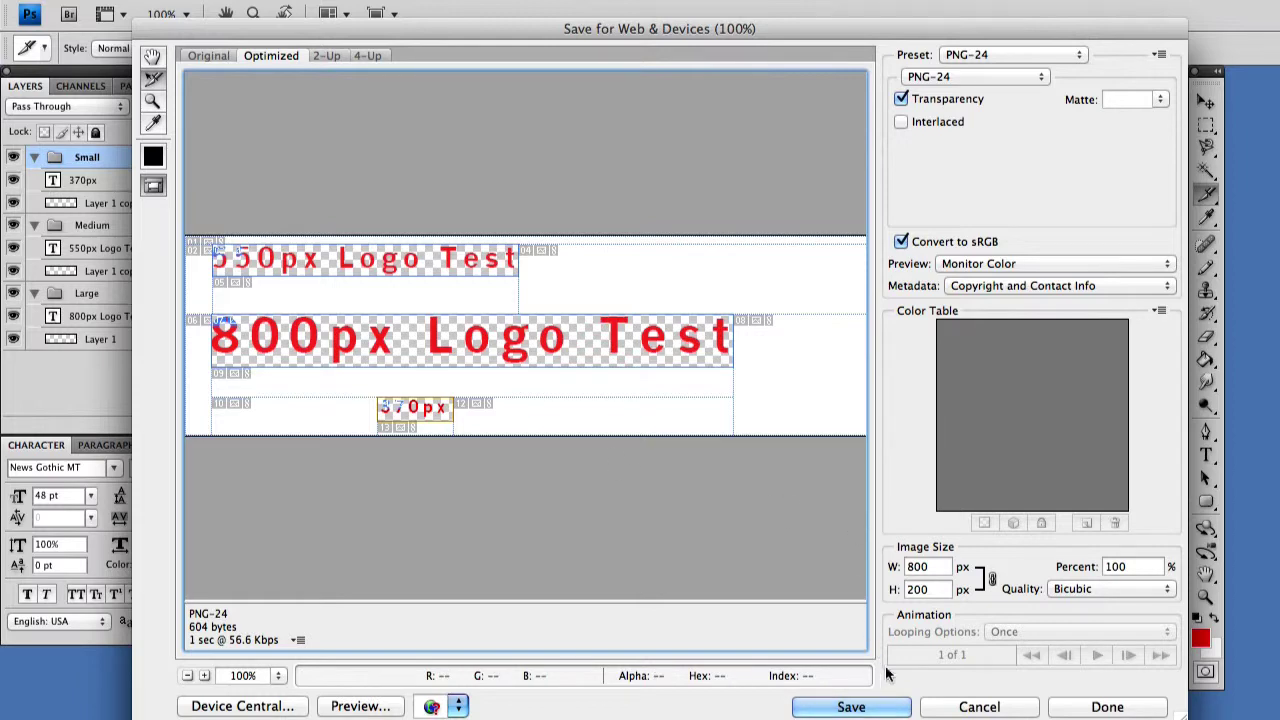
{"action": "left_click", "coordinate": [991, 705]}
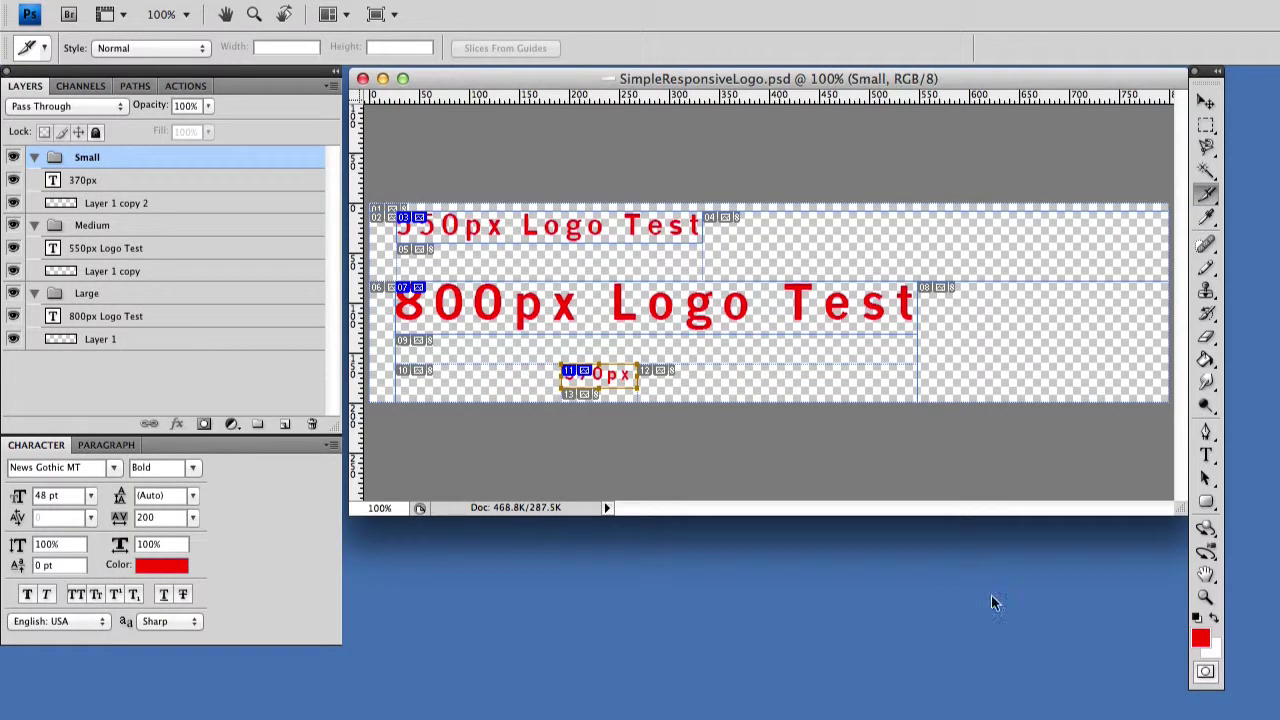
Rename the 550px logo slice to SimpleResponsiveLogo_md in its Slice Options
{"action": "right_click", "coordinate": [507, 226]}
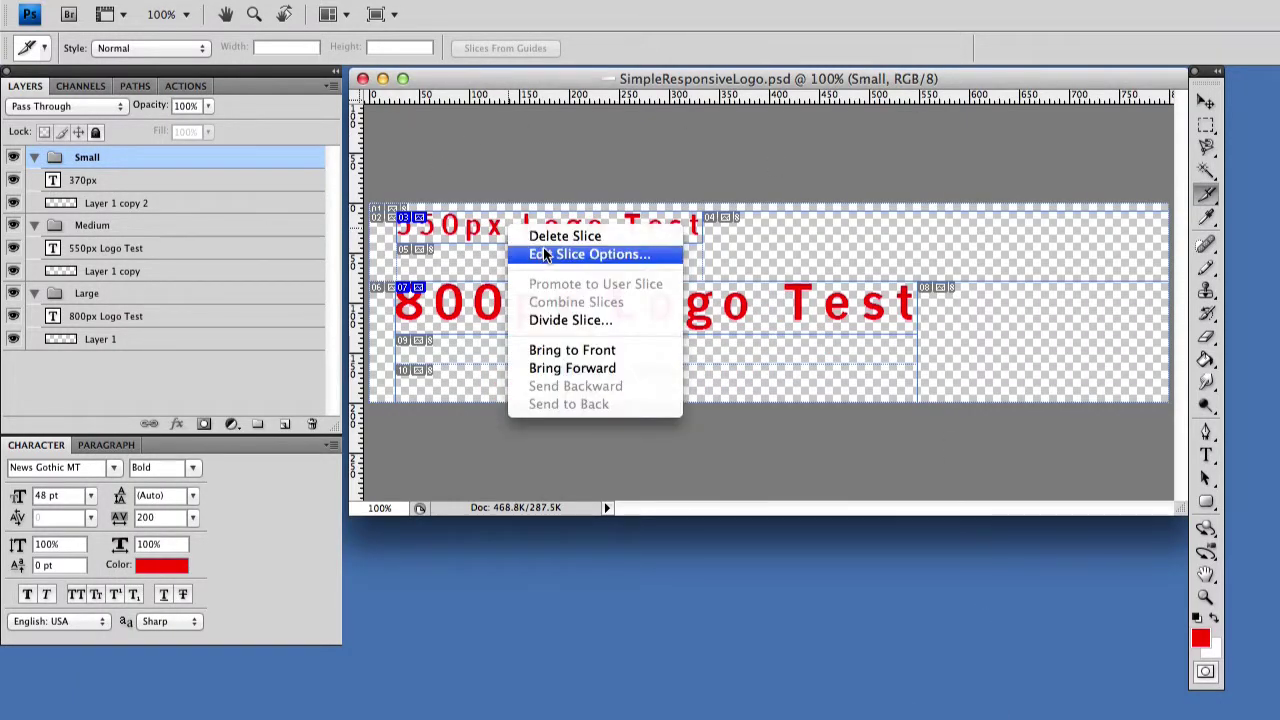
{"action": "left_click", "coordinate": [646, 256]}
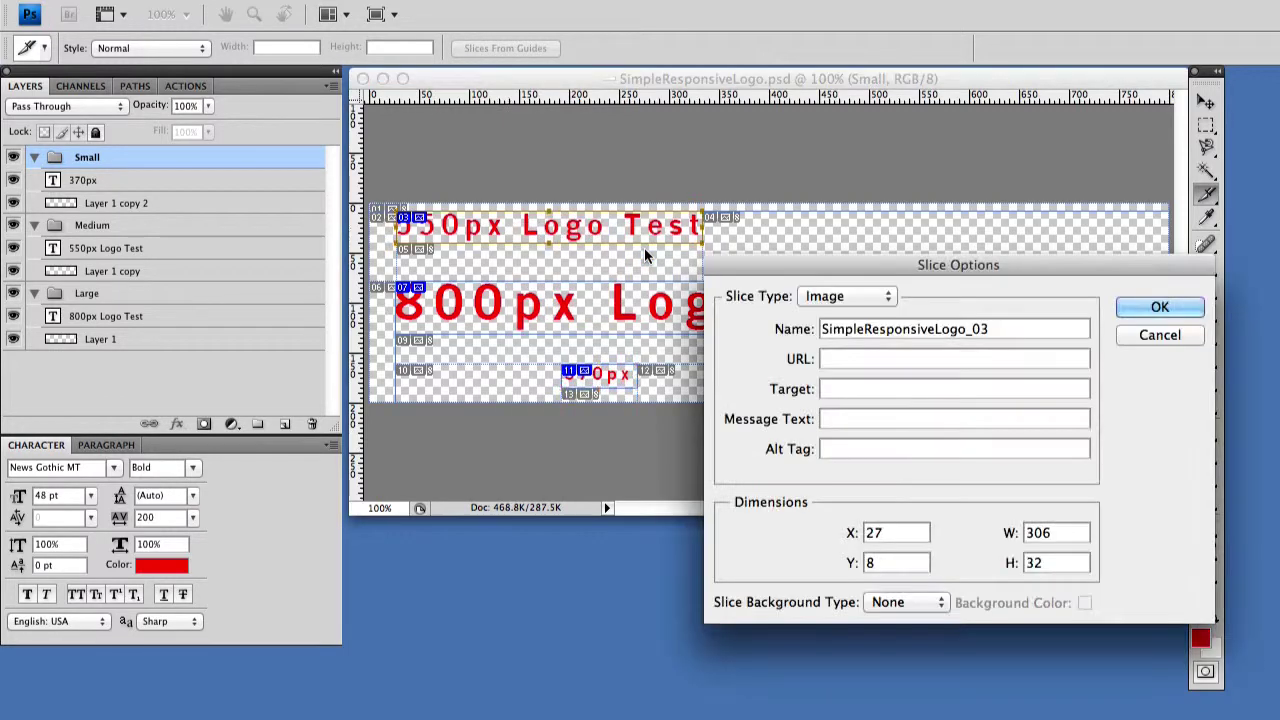
{"action": "left_click", "coordinate": [982, 329]}
{"action": "key", "text": "BackSpace"}
{"action": "key", "text": "BackSpace"}
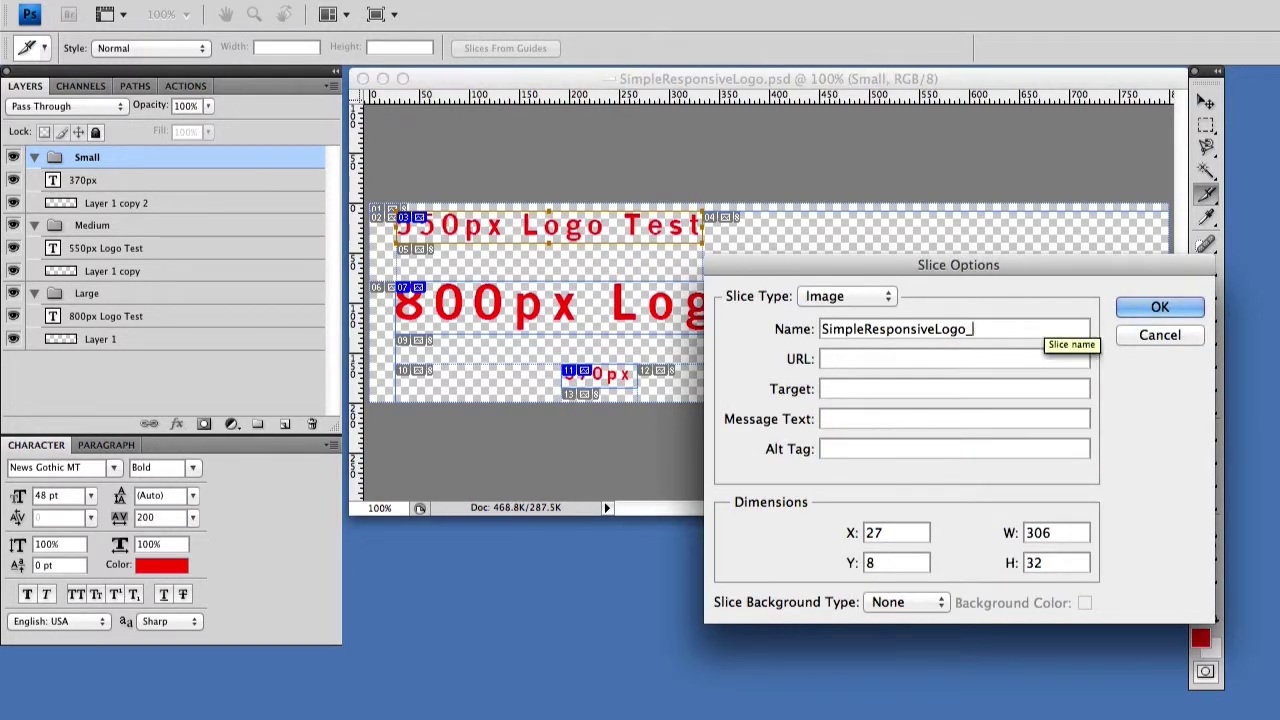
{"action": "type", "text": "03"}
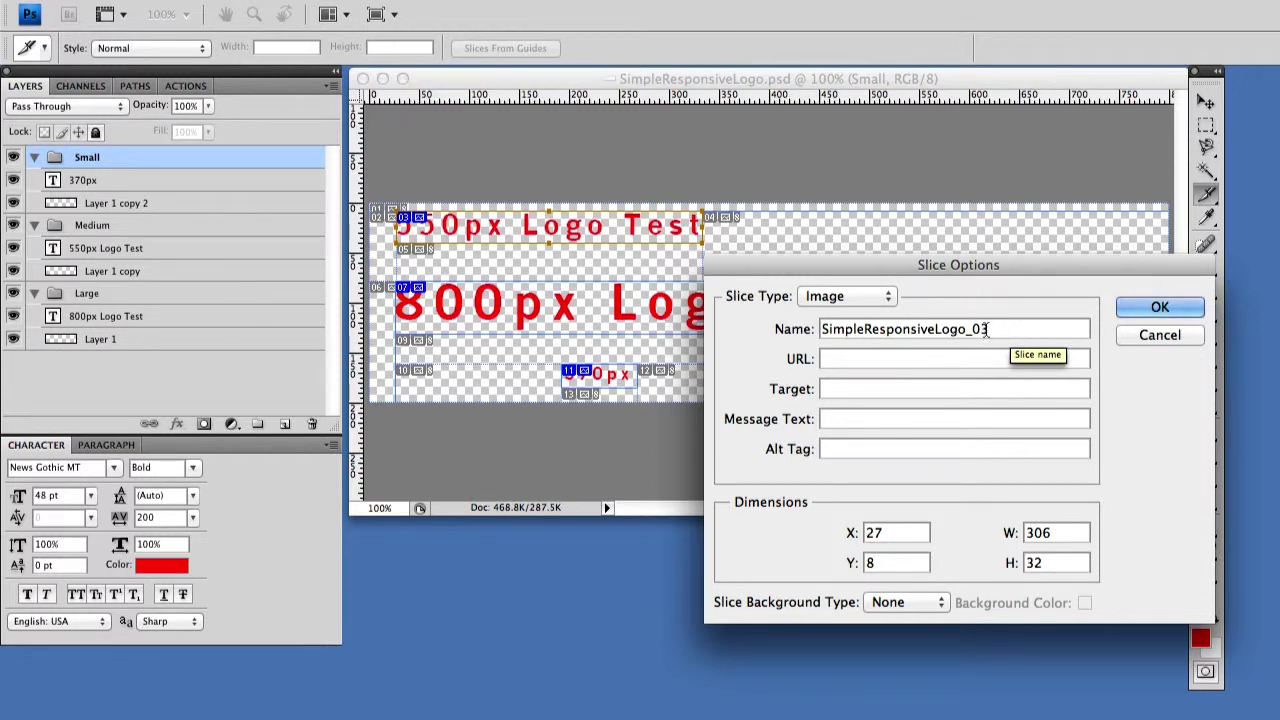
{"action": "left_click_drag", "start_coordinate": [974, 330], "coordinate": [1015, 329]}
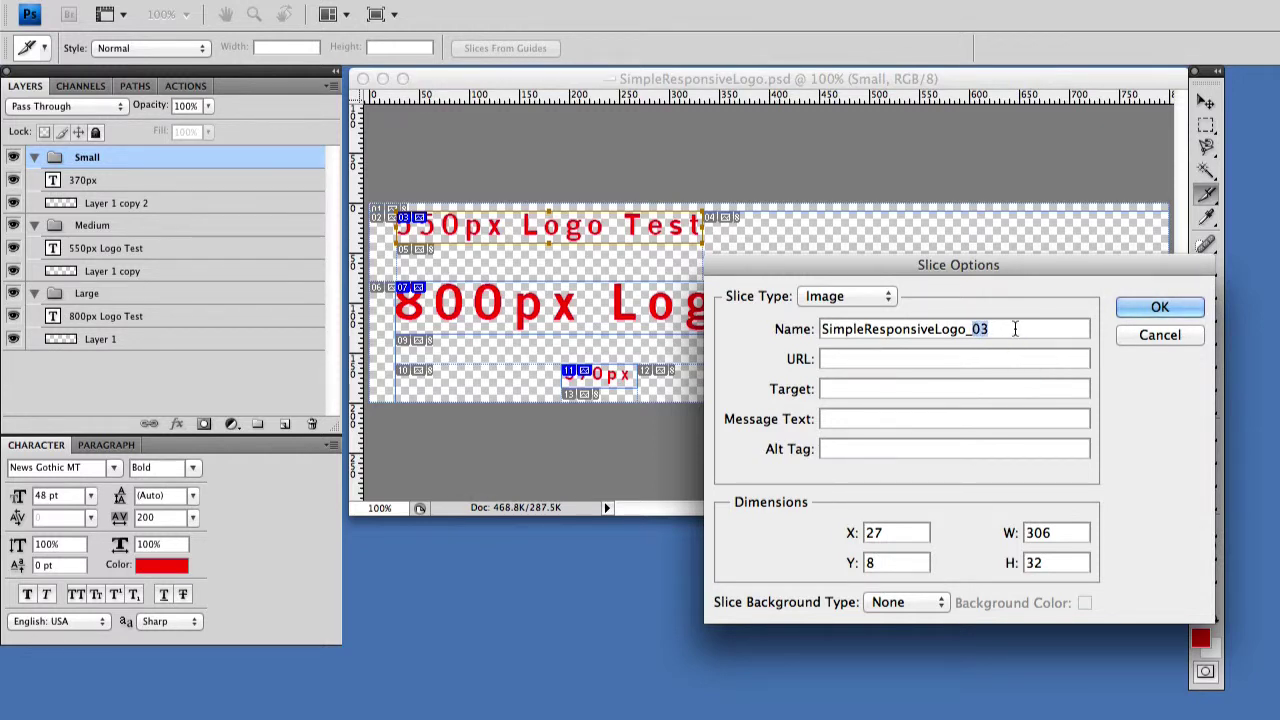
{"action": "type", "text": "md"}
{"action": "left_click", "coordinate": [1159, 307]}
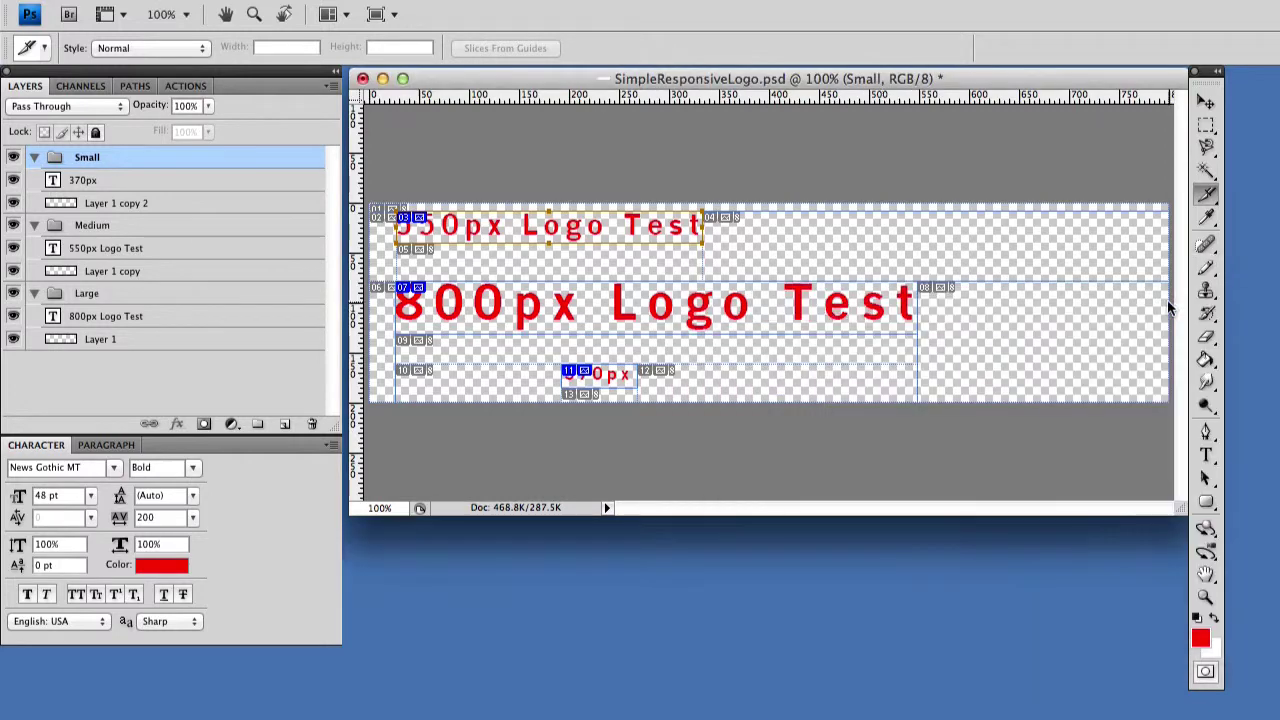
Rename the 800px logo slice to SimpleResponsiveLogo_lg
{"action": "right_click", "coordinate": [668, 329]}
{"action": "left_click", "coordinate": [689, 360]}
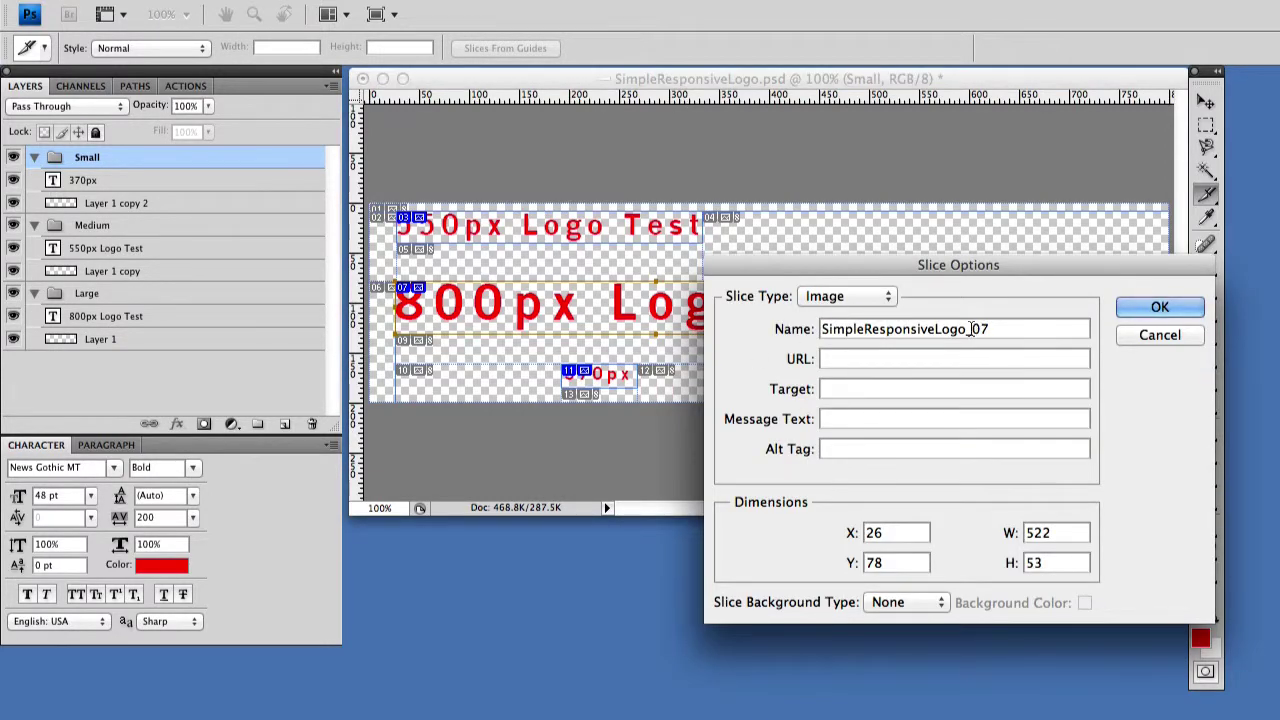
{"action": "left_click_drag", "start_coordinate": [970, 329], "coordinate": [1000, 329]}
{"action": "type", "text": "lg"}
{"action": "left_click", "coordinate": [1160, 307]}
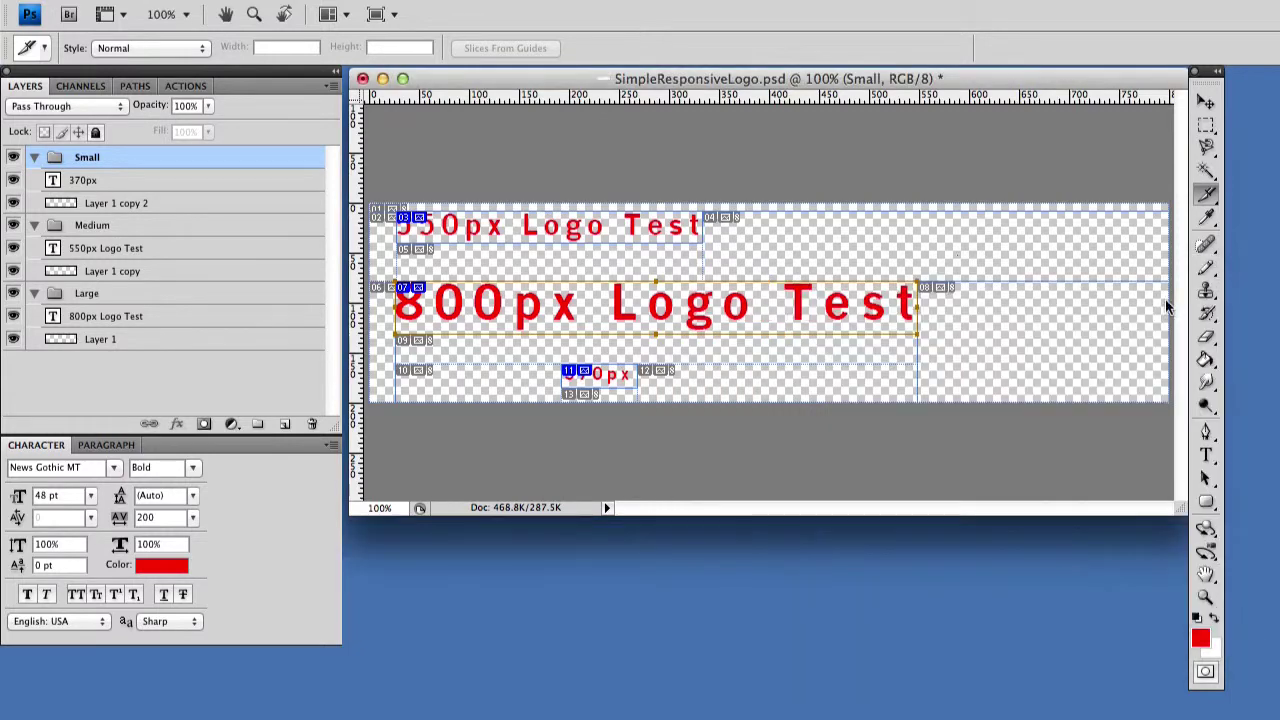
Rename the 370px logo slice to SimpleResponsiveLogo_sm
{"action": "right_click", "coordinate": [622, 372]}
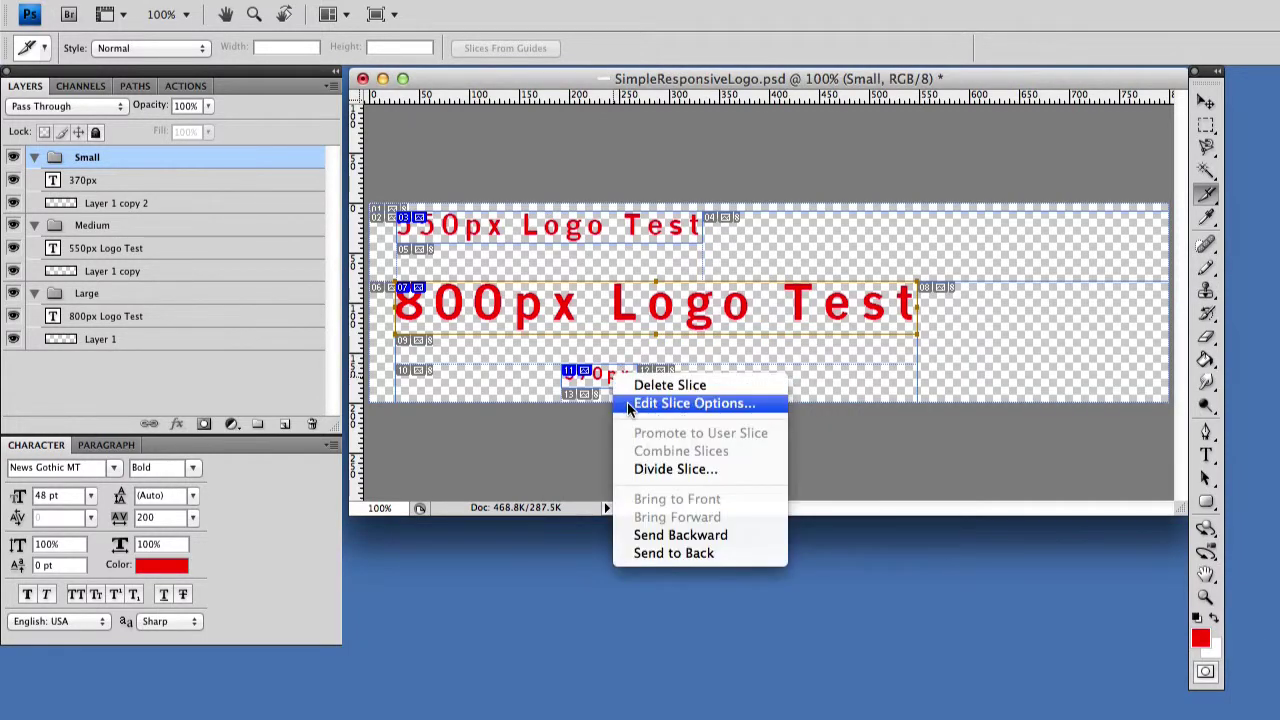
{"action": "left_click", "coordinate": [630, 400]}
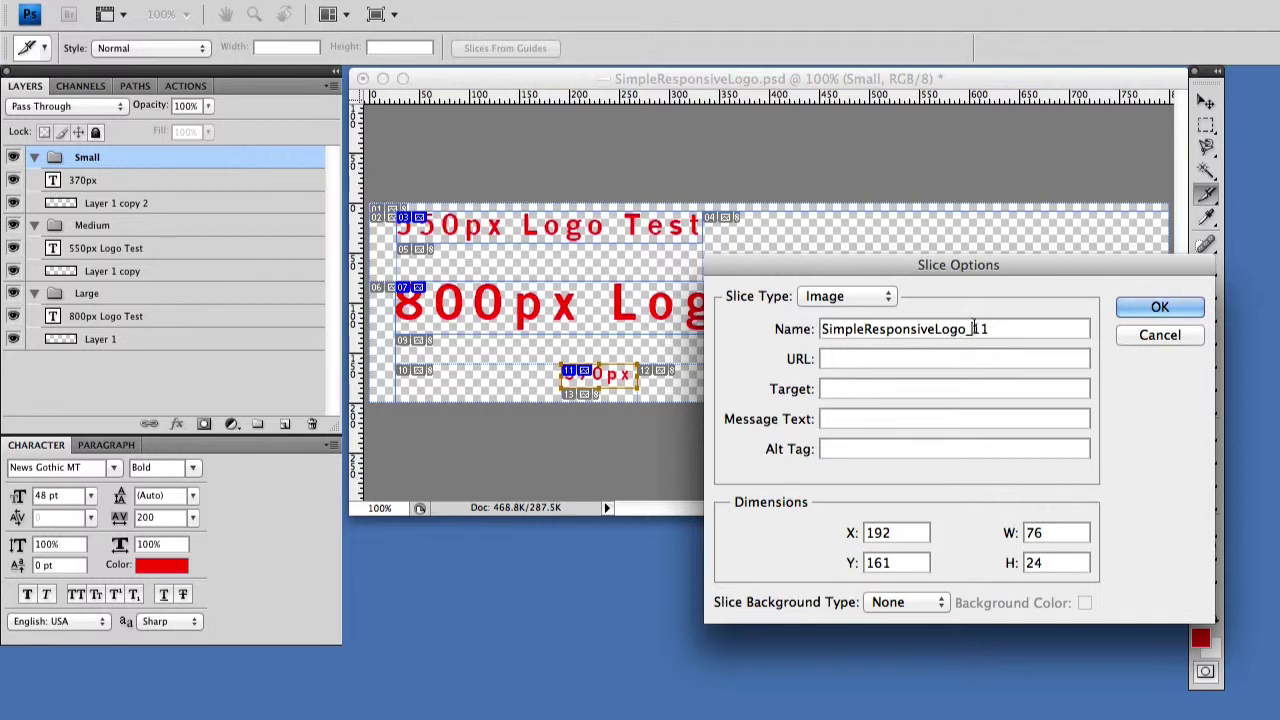
{"action": "left_click_drag", "start_coordinate": [974, 329], "coordinate": [990, 329]}
{"action": "type", "text": "sm"}
{"action": "left_click", "coordinate": [1161, 308]}
In Save for Web & Devices, set the 550px slice's preset to PNG-24
{"action": "left_click", "coordinate": [150, 0]}
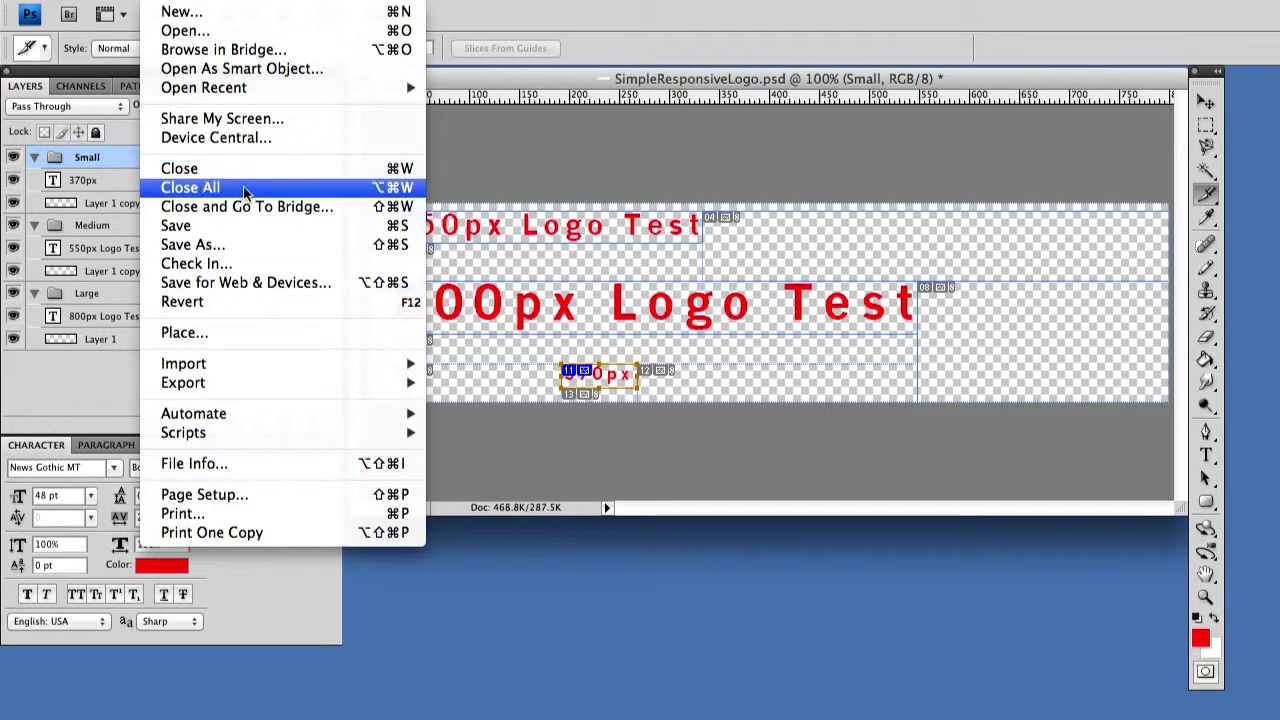
{"action": "left_click", "coordinate": [250, 283]}
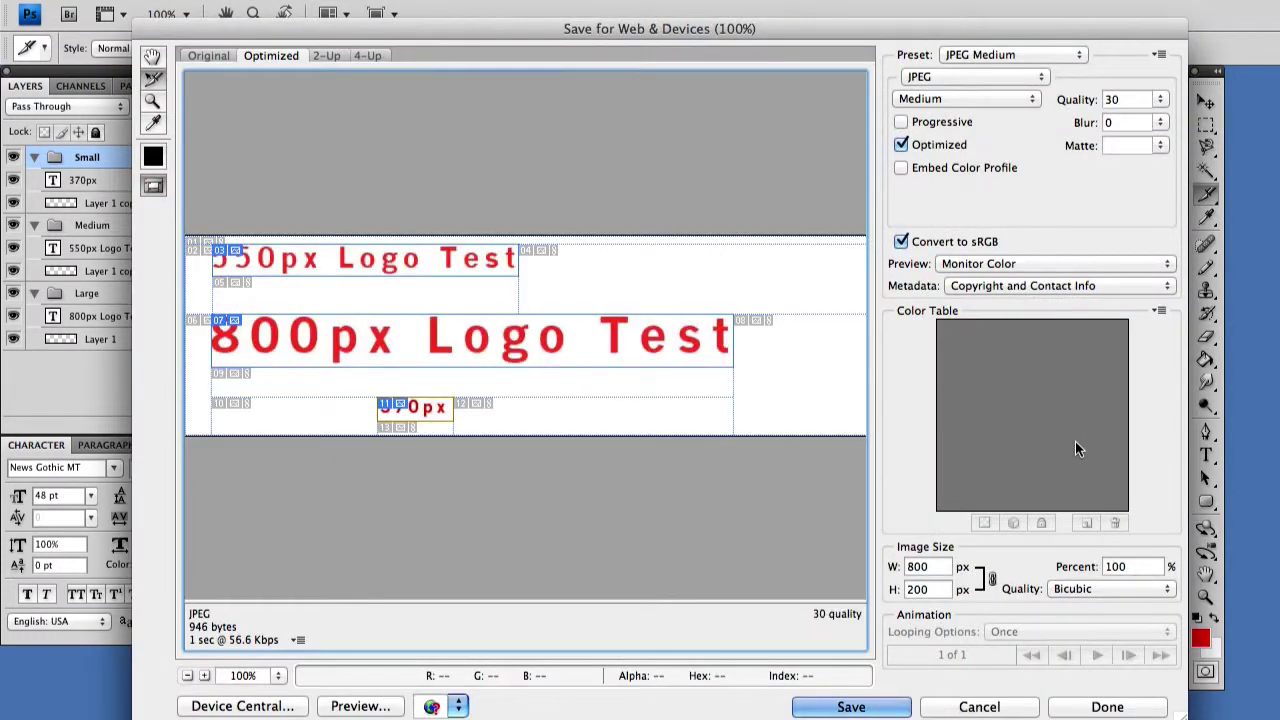
{"action": "left_click", "coordinate": [318, 263]}
{"action": "left_click", "coordinate": [1007, 57]}
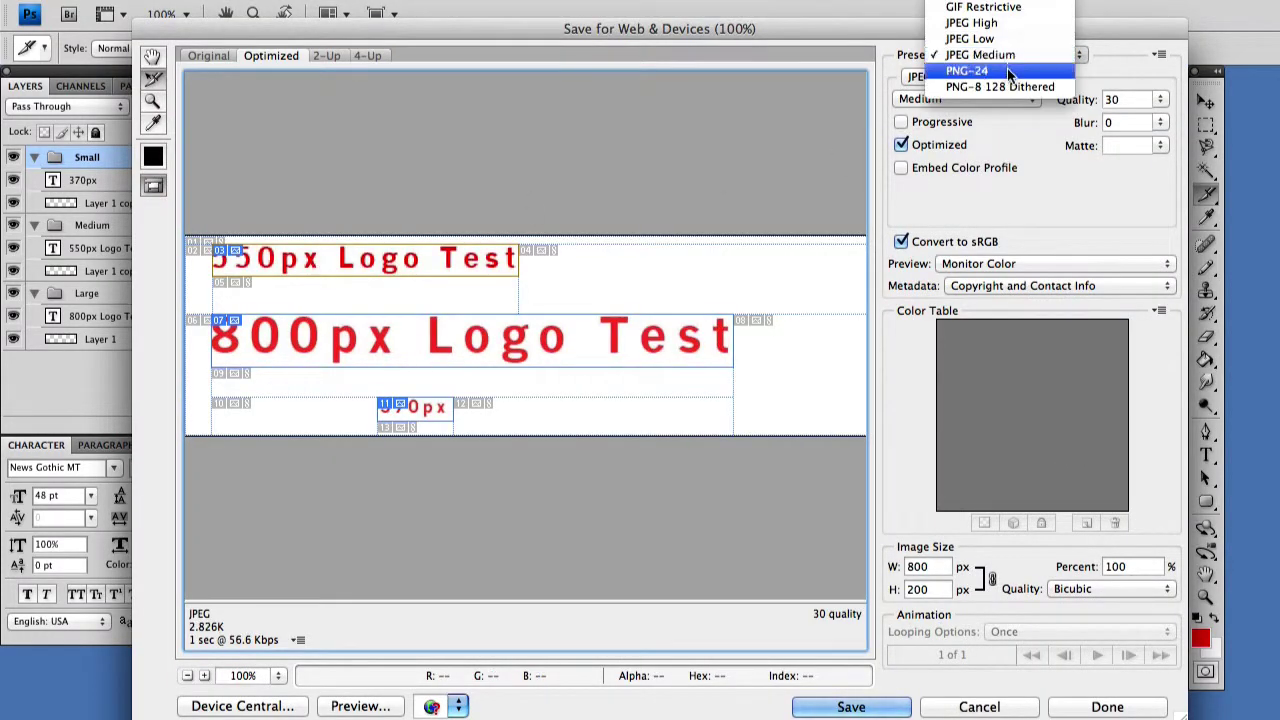
{"action": "left_click", "coordinate": [1007, 68]}
Set the 800px and 370px slices to export as PNG-24 too
{"action": "left_click", "coordinate": [420, 343]}
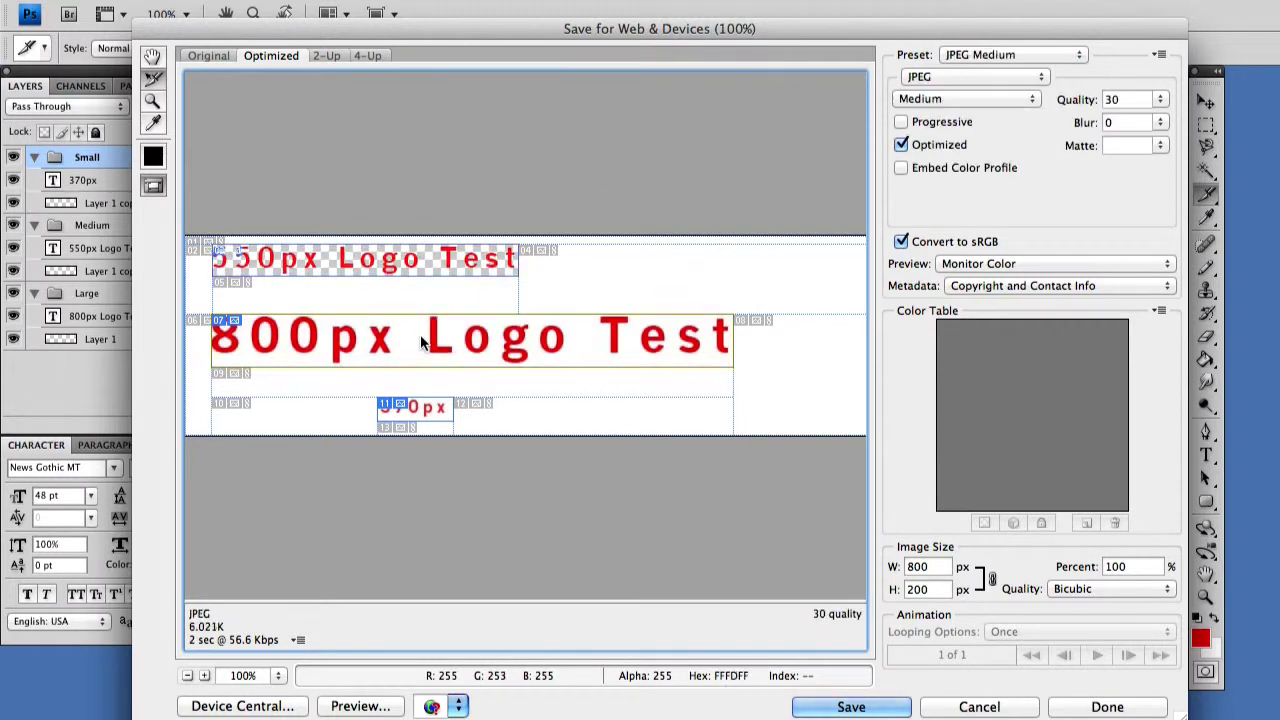
{"action": "left_click", "coordinate": [1026, 54]}
{"action": "left_click", "coordinate": [1020, 70]}
{"action": "left_click", "coordinate": [390, 427]}
{"action": "left_click", "coordinate": [1029, 61]}
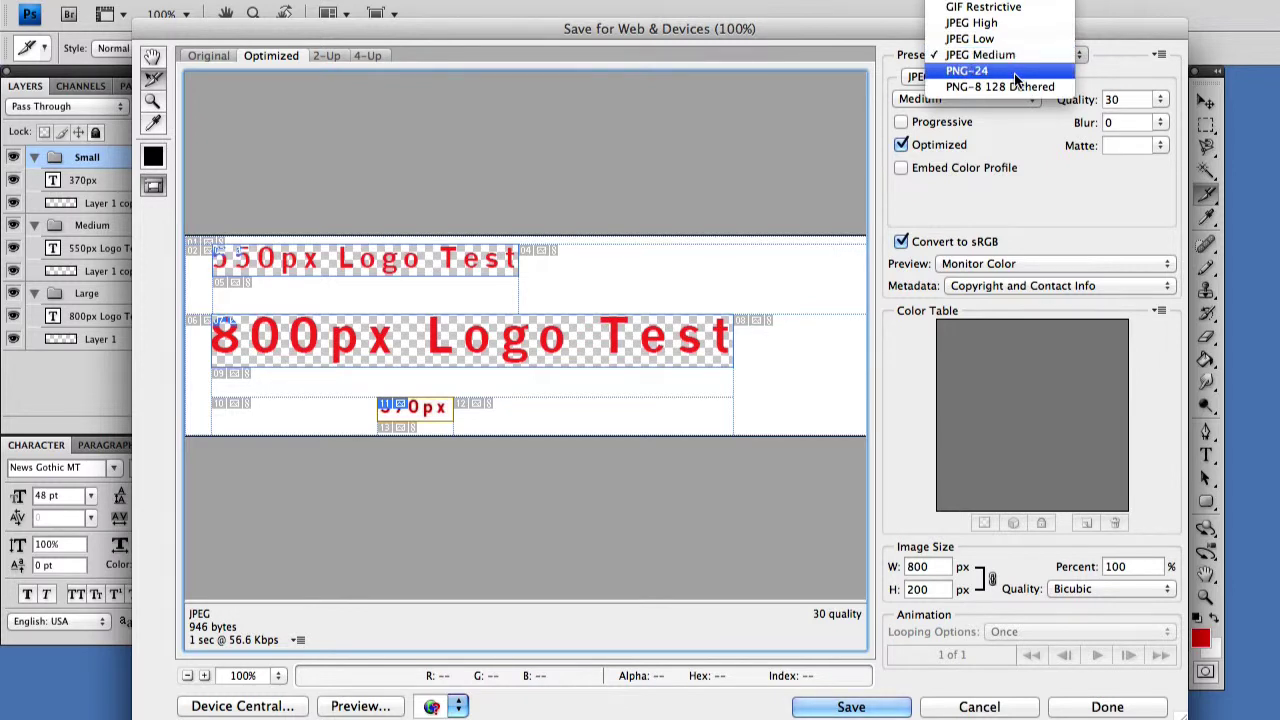
{"action": "left_click", "coordinate": [1014, 73]}
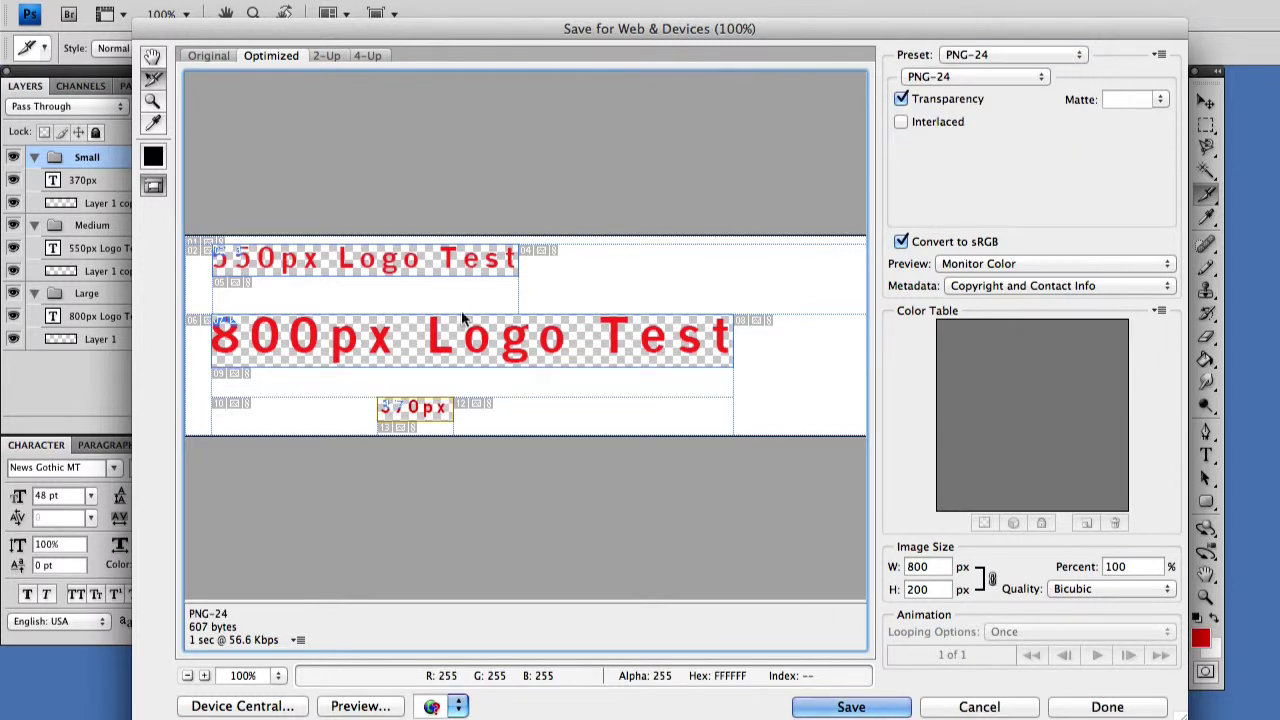
Check the names of the 370px and 800px slices without changing them
{"action": "double_click", "coordinate": [419, 408]}
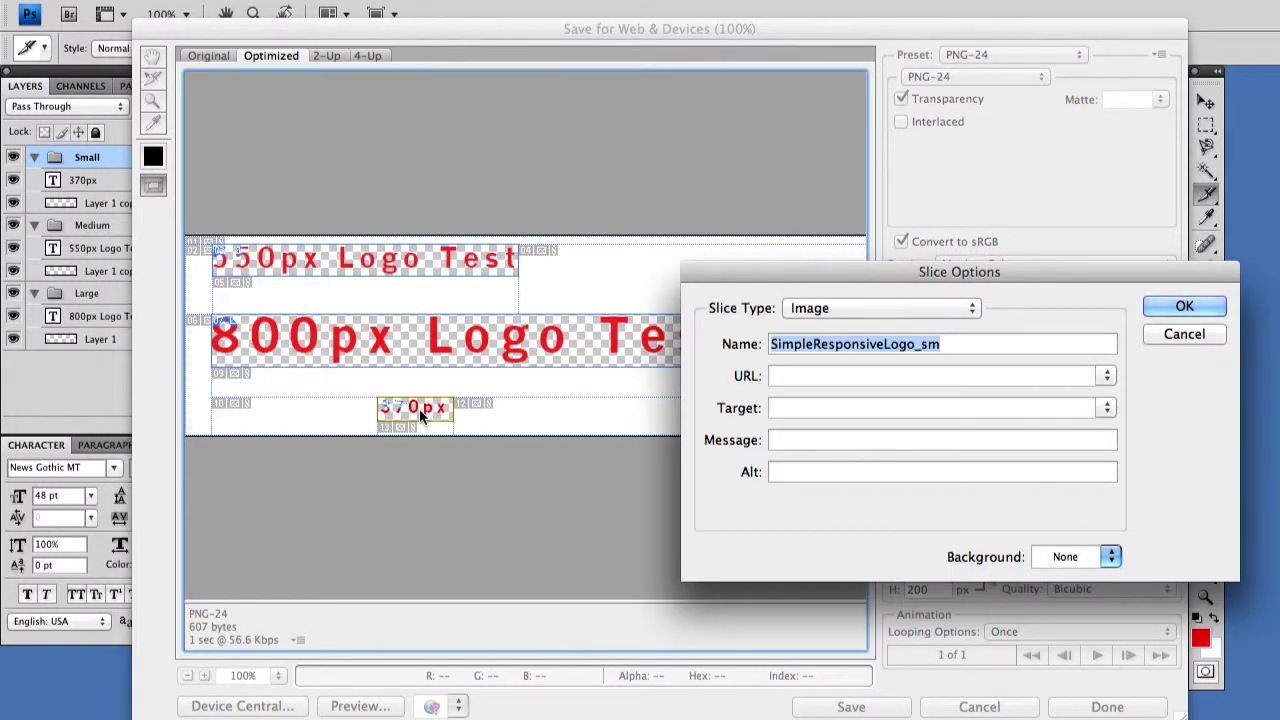
{"action": "left_click", "coordinate": [1178, 336]}
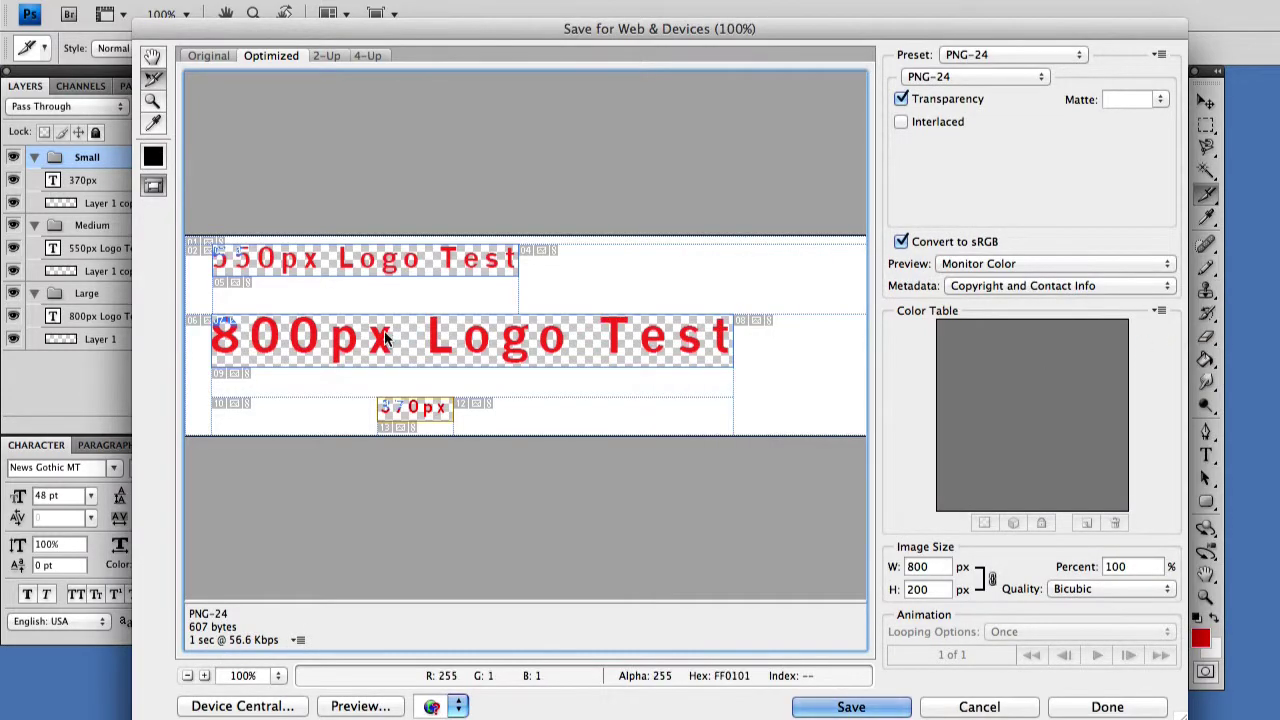
{"action": "double_click", "coordinate": [510, 340]}
{"action": "left_click", "coordinate": [1218, 326]}
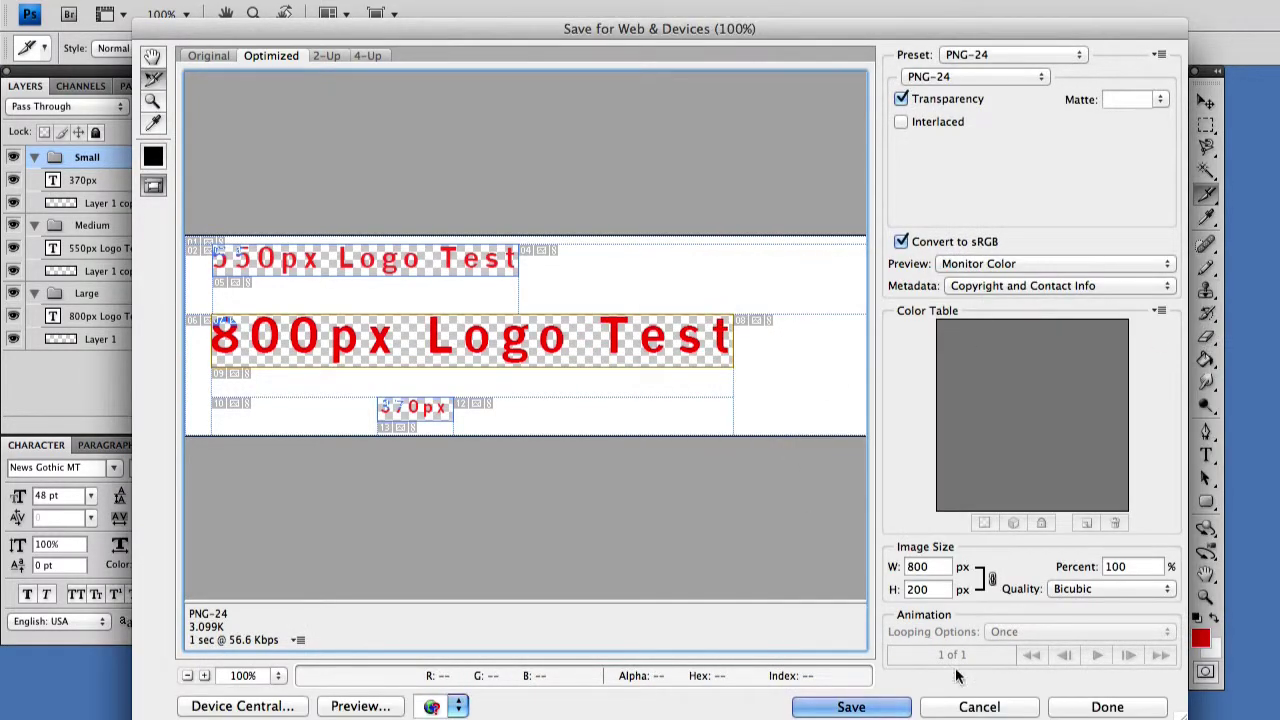
Save all slices as images into Desktop > ResponsiveSimple
{"action": "left_click", "coordinate": [855, 707]}
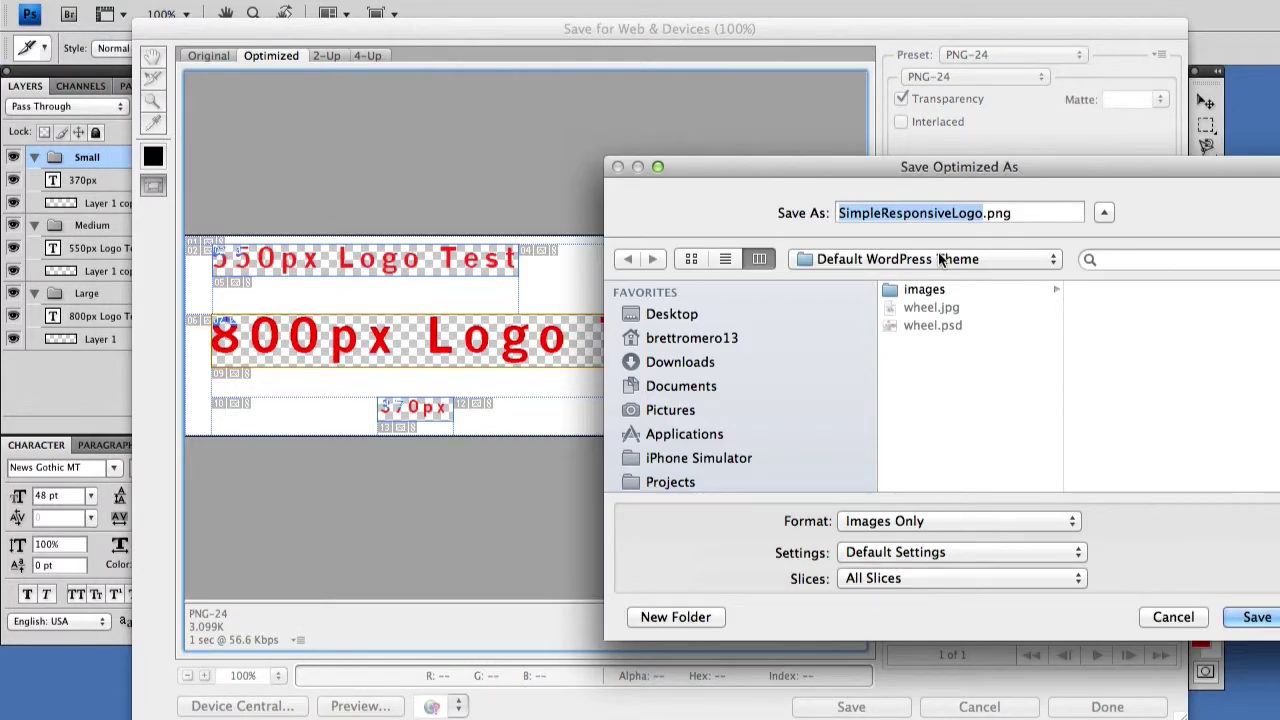
{"action": "left_click", "coordinate": [657, 315]}
{"action": "left_click", "coordinate": [975, 416]}
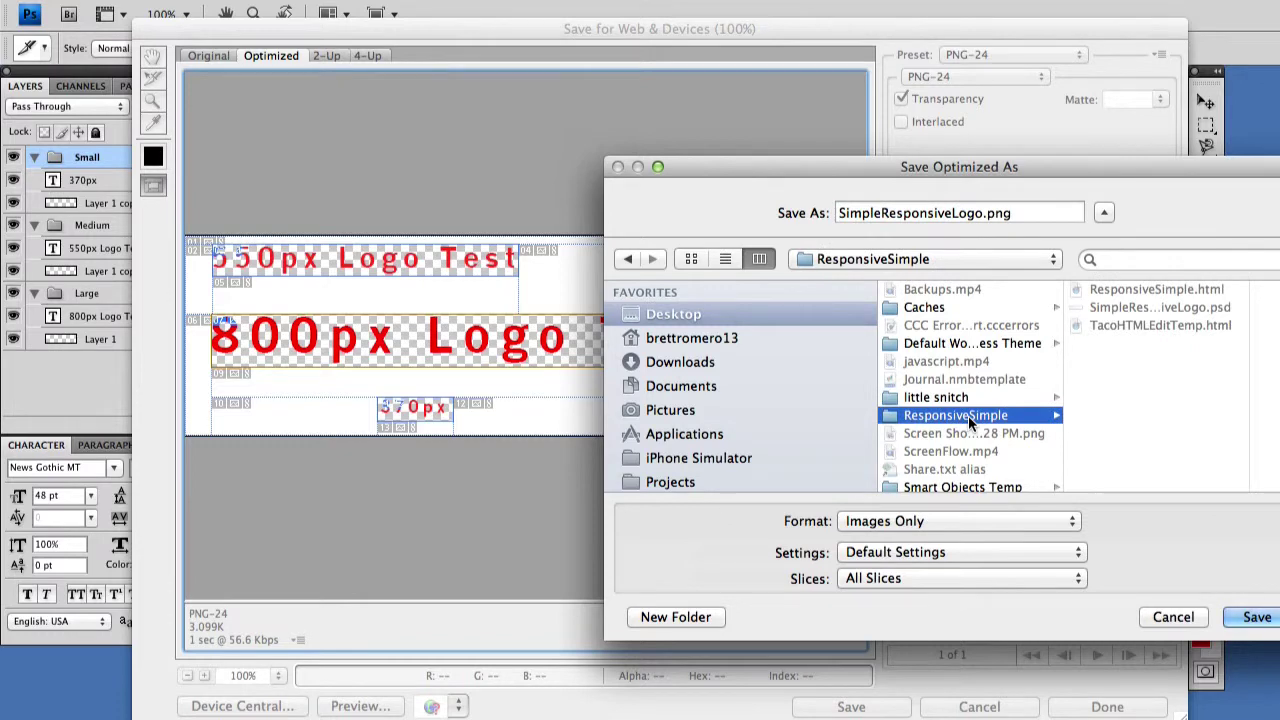
{"action": "left_click", "coordinate": [1257, 617]}
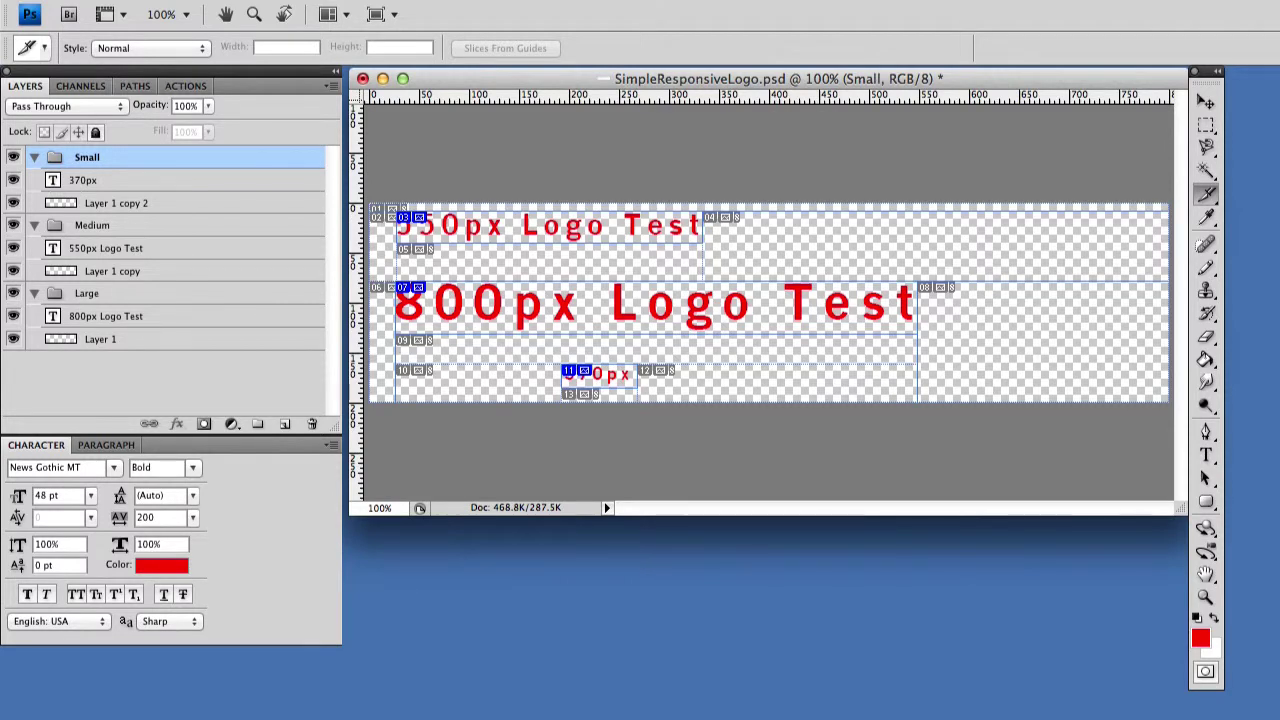
In Finder, open the ResponsiveSimple images folder and widen the column to show full names
{"action": "key", "text": "super+Tab"}
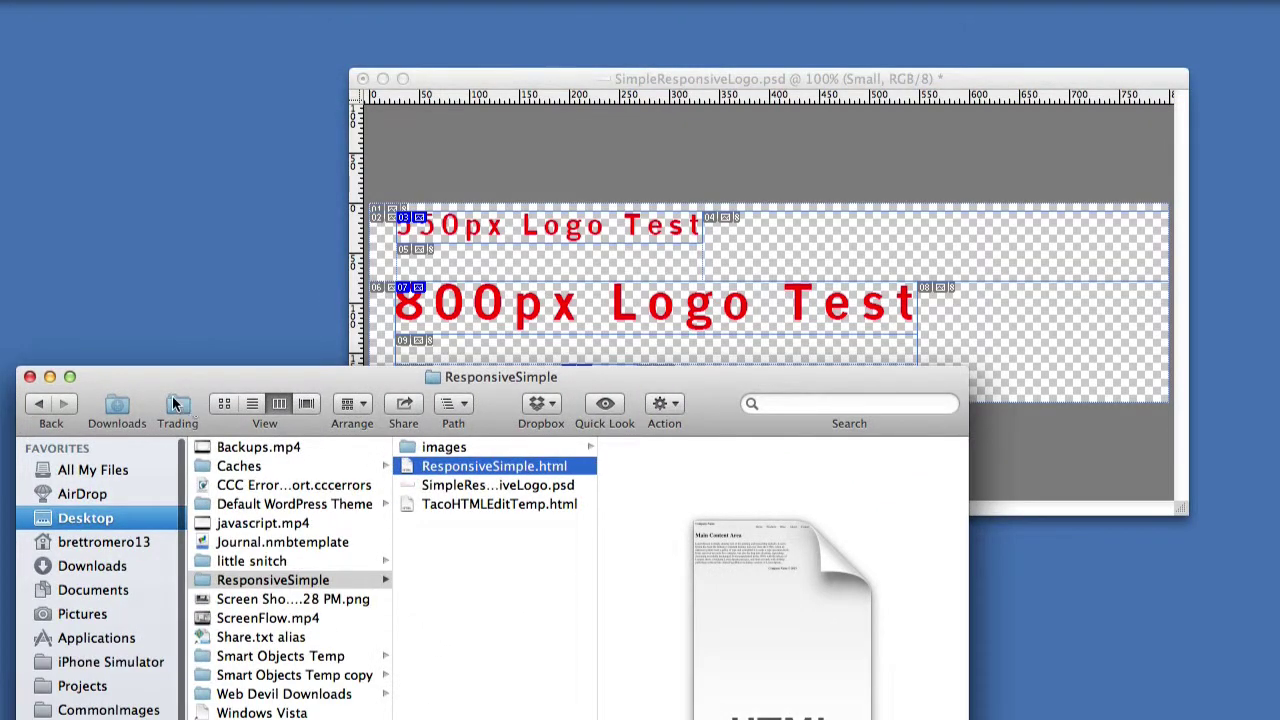
{"action": "left_click_drag", "start_coordinate": [158, 379], "coordinate": [459, 17]}
{"action": "left_click", "coordinate": [818, 83]}
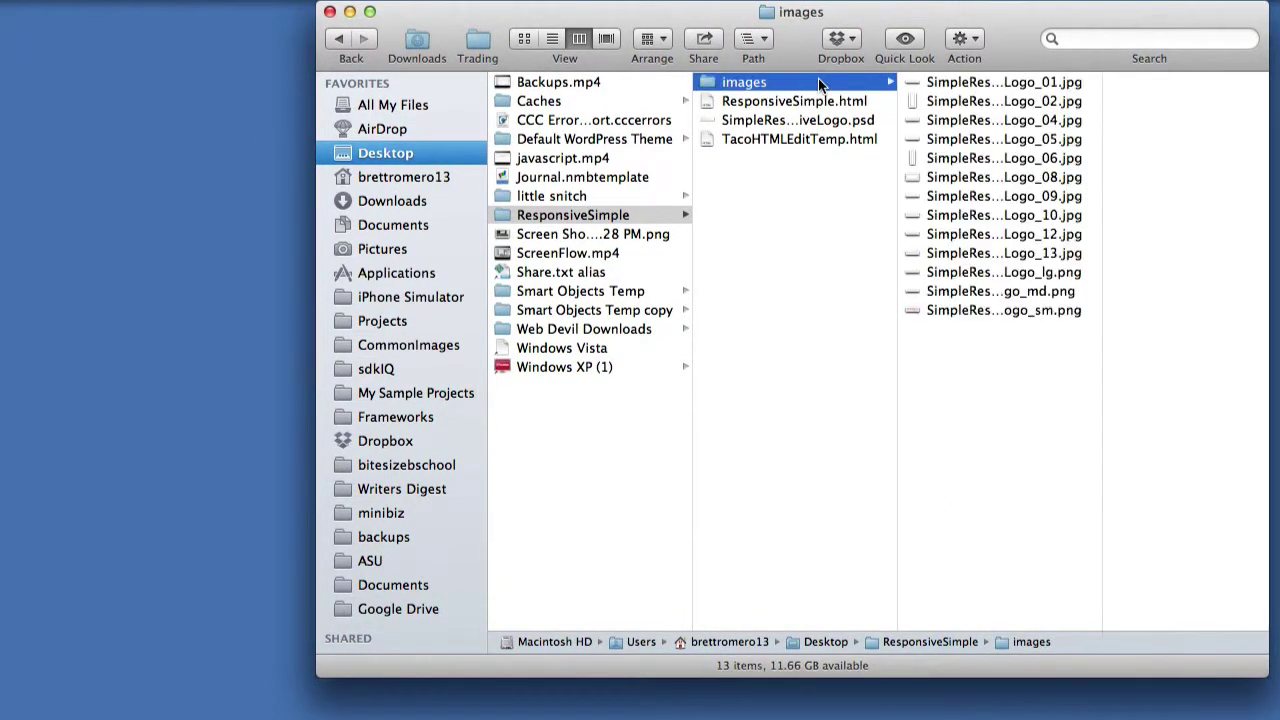
{"action": "left_click_drag", "start_coordinate": [1101, 194], "coordinate": [1150, 194]}
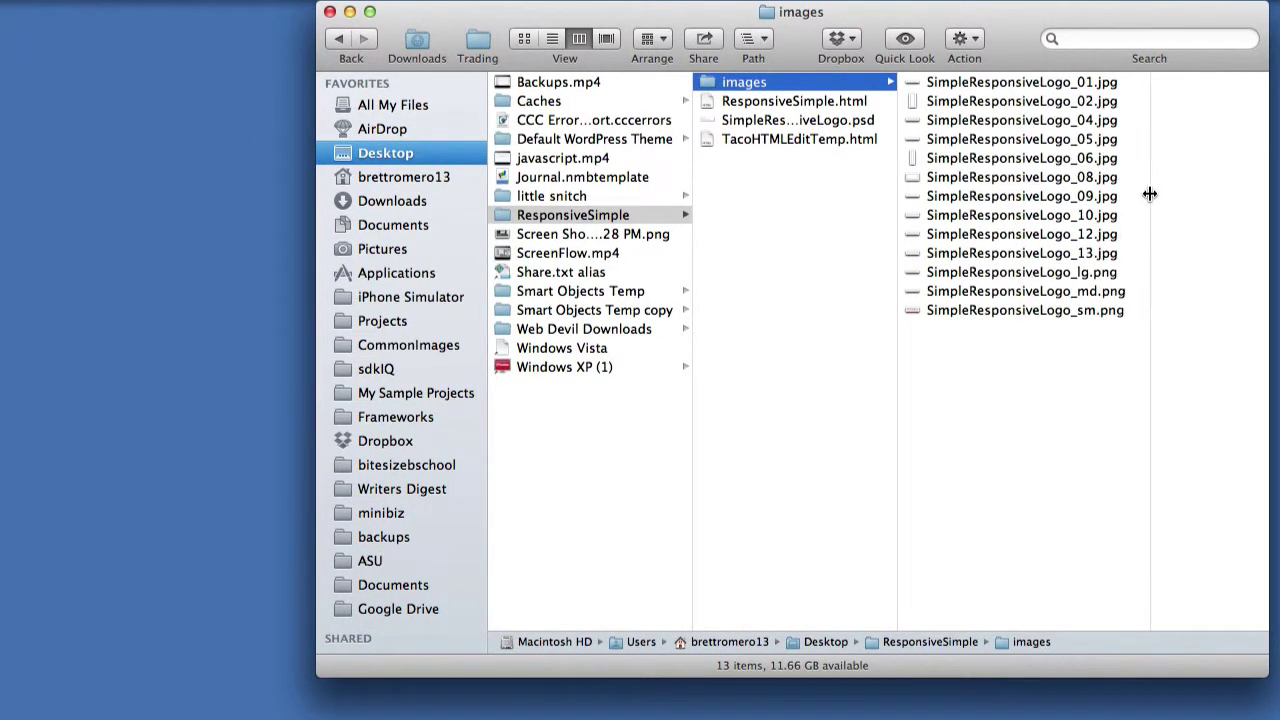
Preview the exported slice files, including the lg and sm logo PNGs
{"action": "left_click", "coordinate": [986, 86]}
{"action": "left_click", "coordinate": [997, 125]}
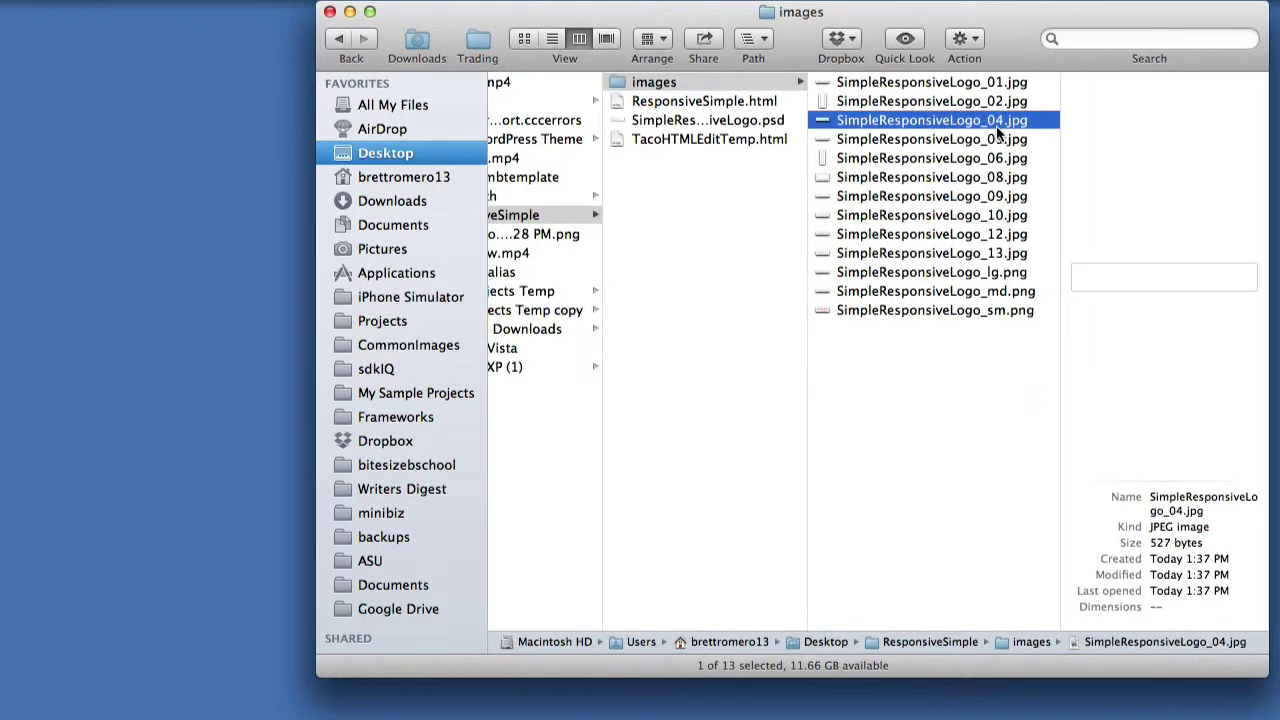
{"action": "left_click", "coordinate": [916, 272]}
{"action": "key", "text": "Down"}
{"action": "key", "text": "Down"}
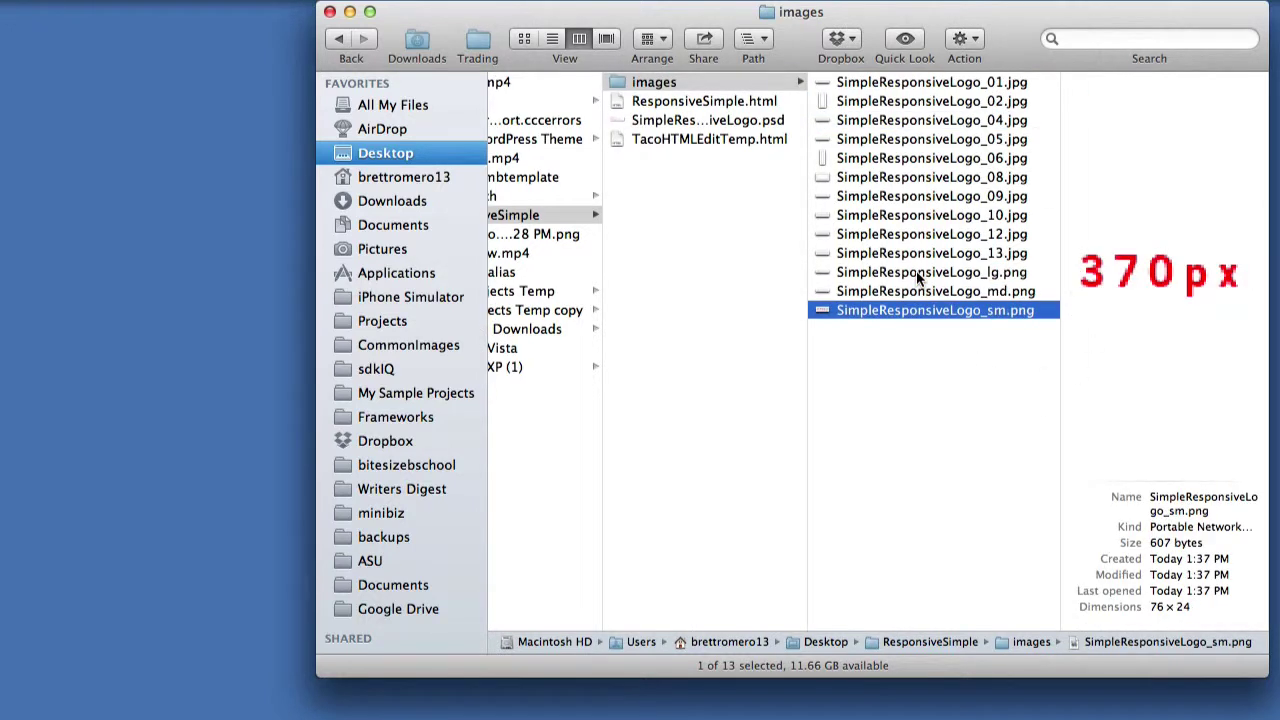